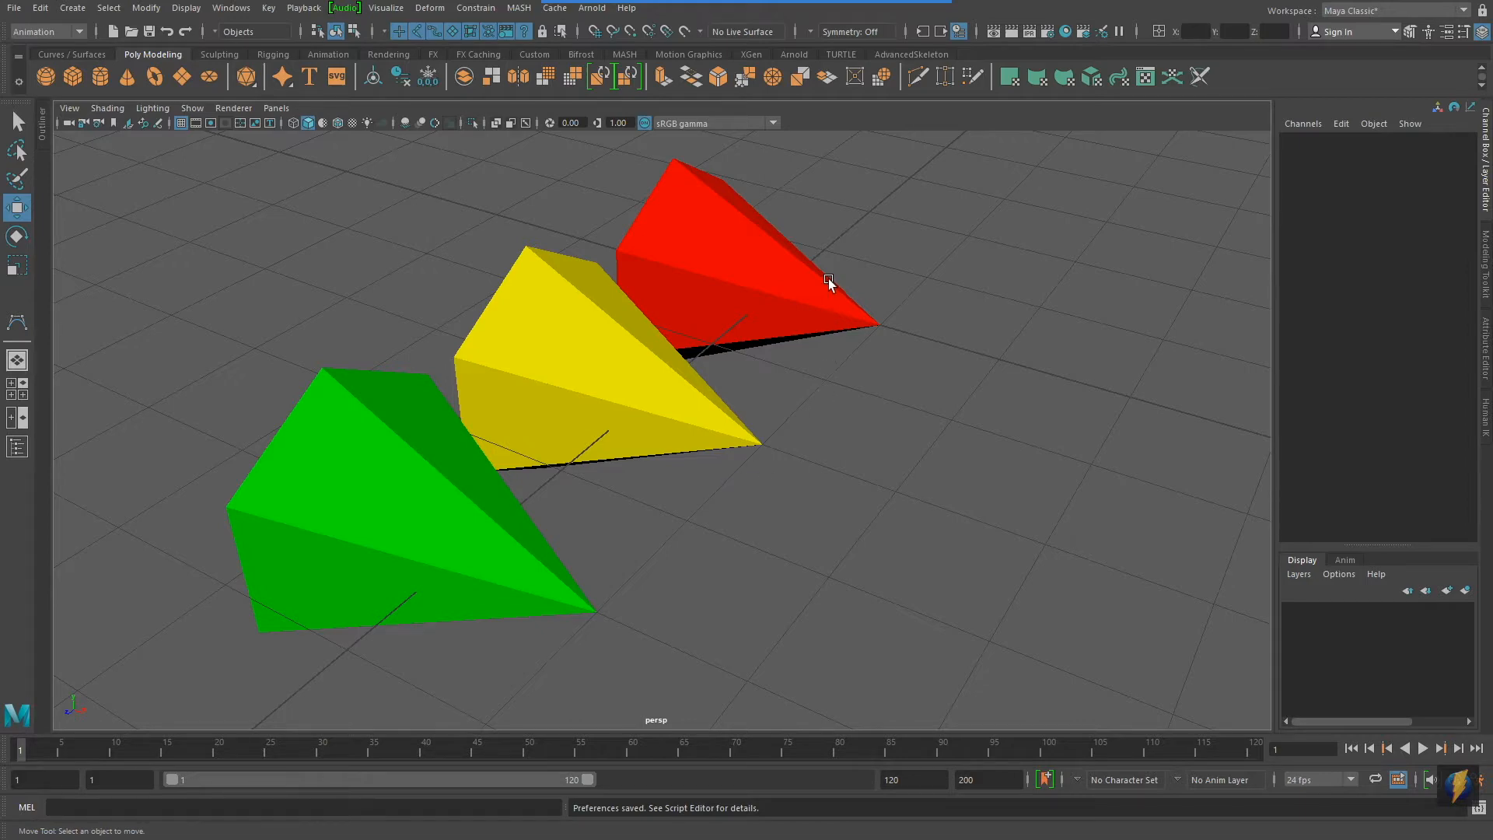
Switch the viewport to the top view with the three cones in frame and activate the Move tool
alt+right_drag(1061, 403, 468, 392)
mouse_move(468, 392)
alt+mouse_down()
mouse_move(726, 394)
mouse_move(485, 398)
alt+mouse_up()
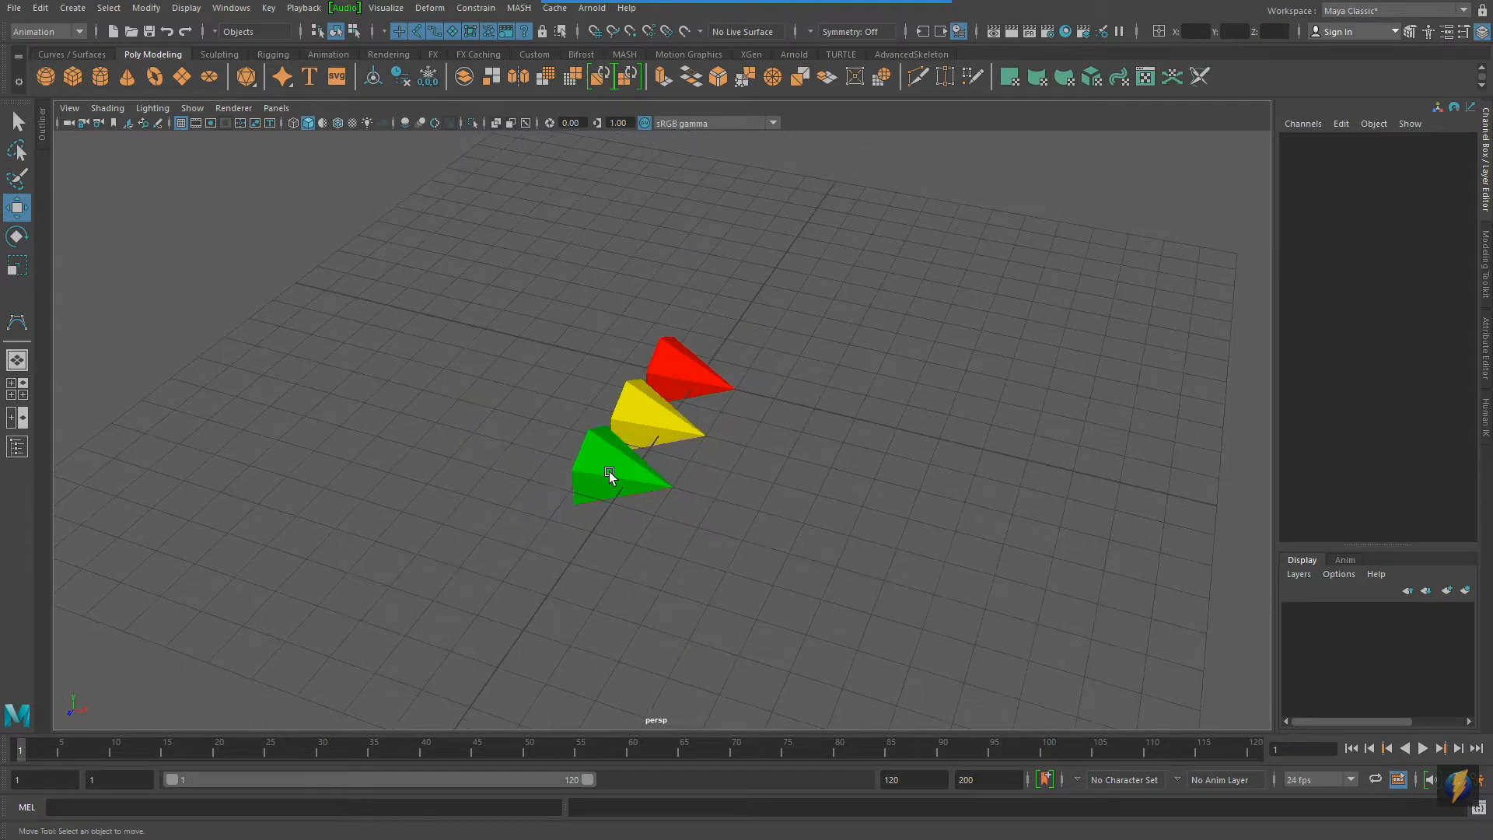
alt+middle_drag(819, 403, 740, 382)
alt+drag(537, 395, 610, 380)
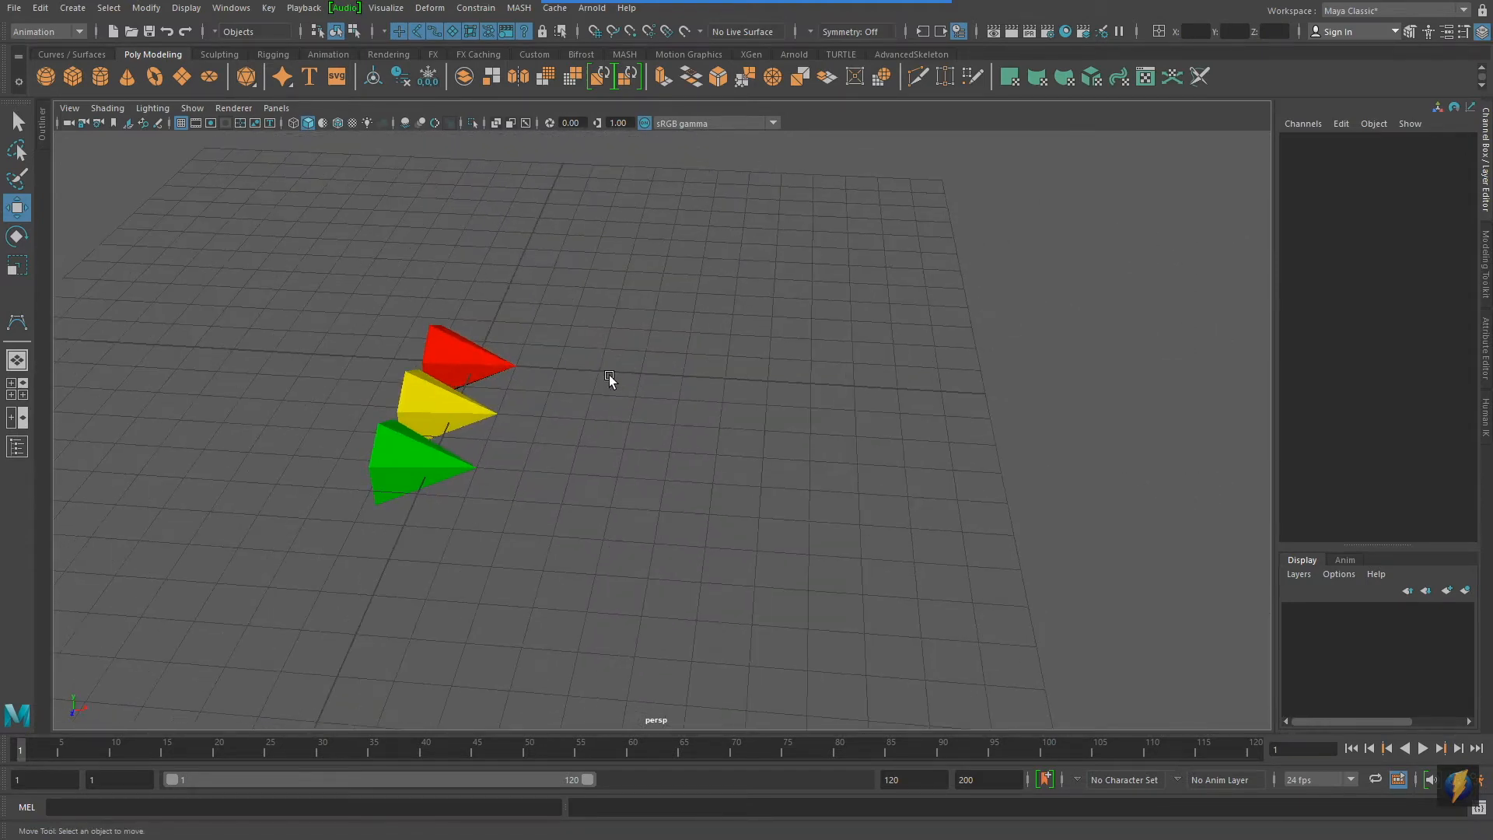
key(space)
key(space)
alt+middle_drag(786, 350, 669, 323)
alt+right_drag(670, 324, 1041, 449)
alt+middle_drag(785, 448, 797, 470)
click(17, 209)
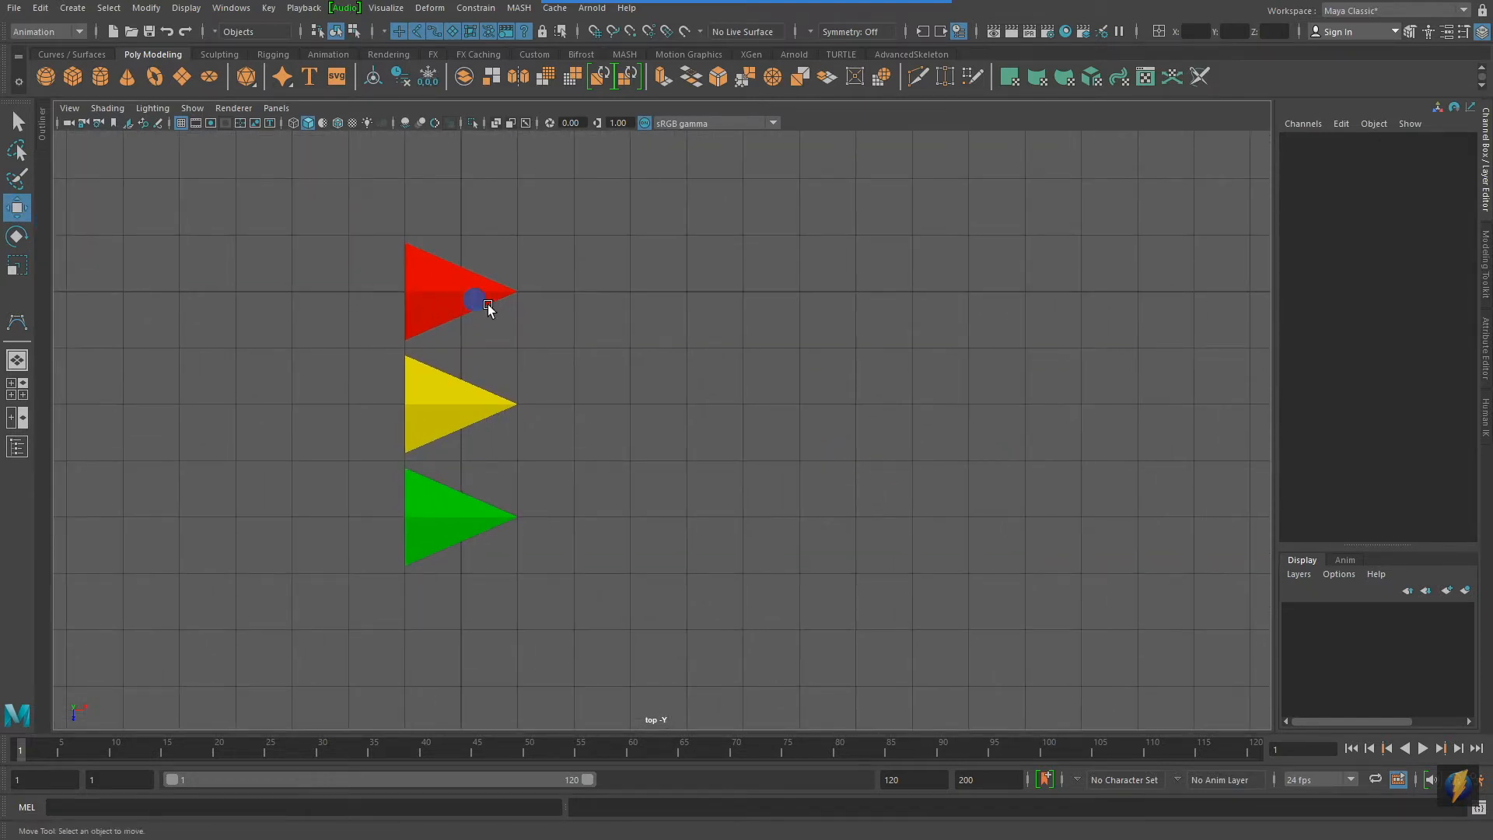
alt+middle_drag(487, 306, 452, 332)
click(433, 319)
alt+middle_drag(773, 350, 719, 311)
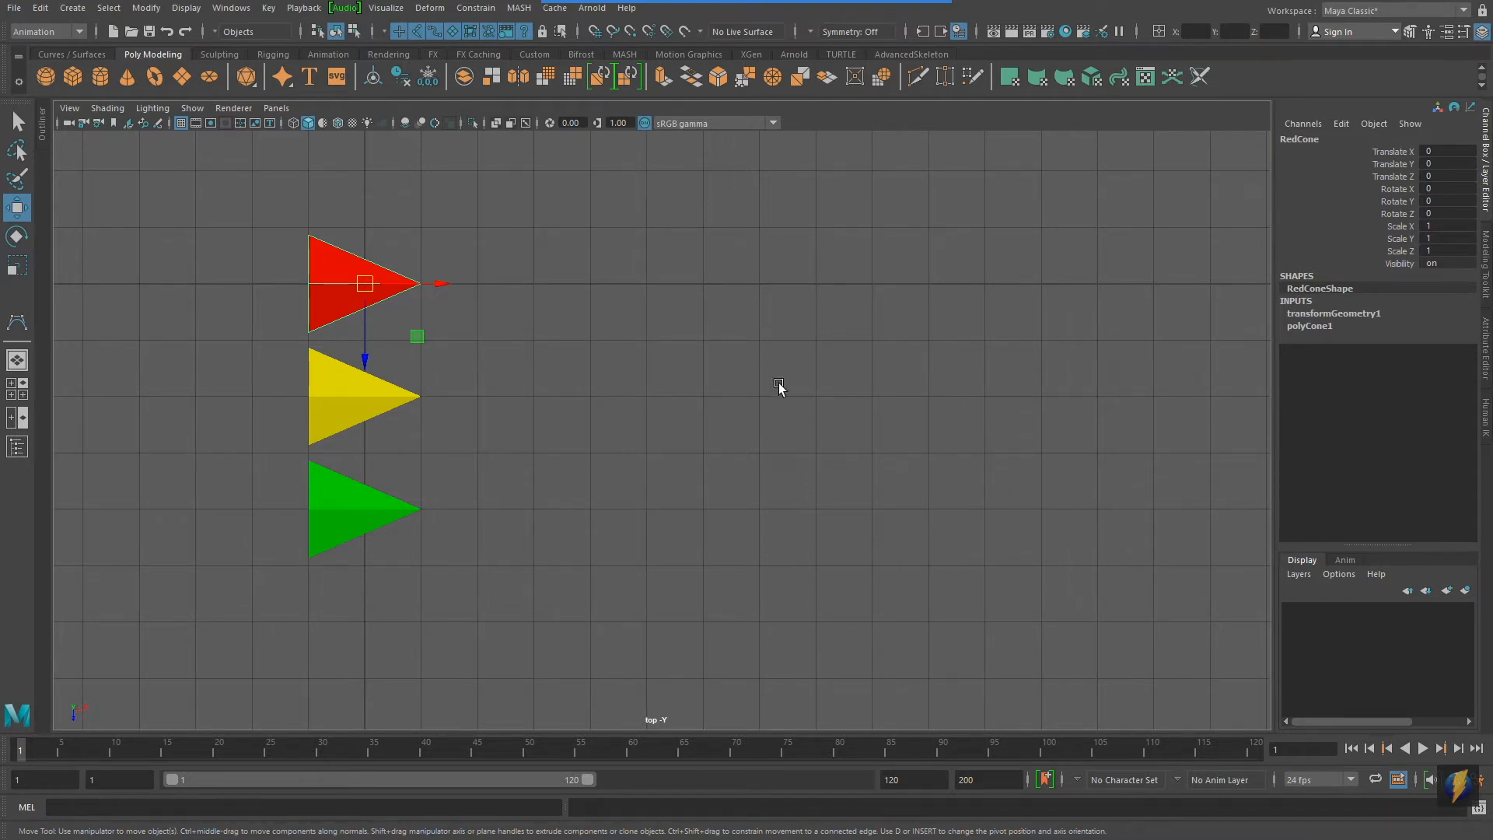
click(803, 29)
mouse_move(809, 308)
mouse_down()
mouse_move(662, 730)
mouse_move(556, 740)
mouse_move(873, 747)
mouse_move(498, 747)
mouse_move(418, 699)
mouse_move(62, 707)
mouse_move(95, 749)
mouse_move(208, 749)
mouse_move(148, 710)
mouse_move(690, 566)
mouse_move(745, 523)
mouse_up()
Select the red, yellow and green cones together and set a key for them at frame 12
click(16, 121)
click(483, 228)
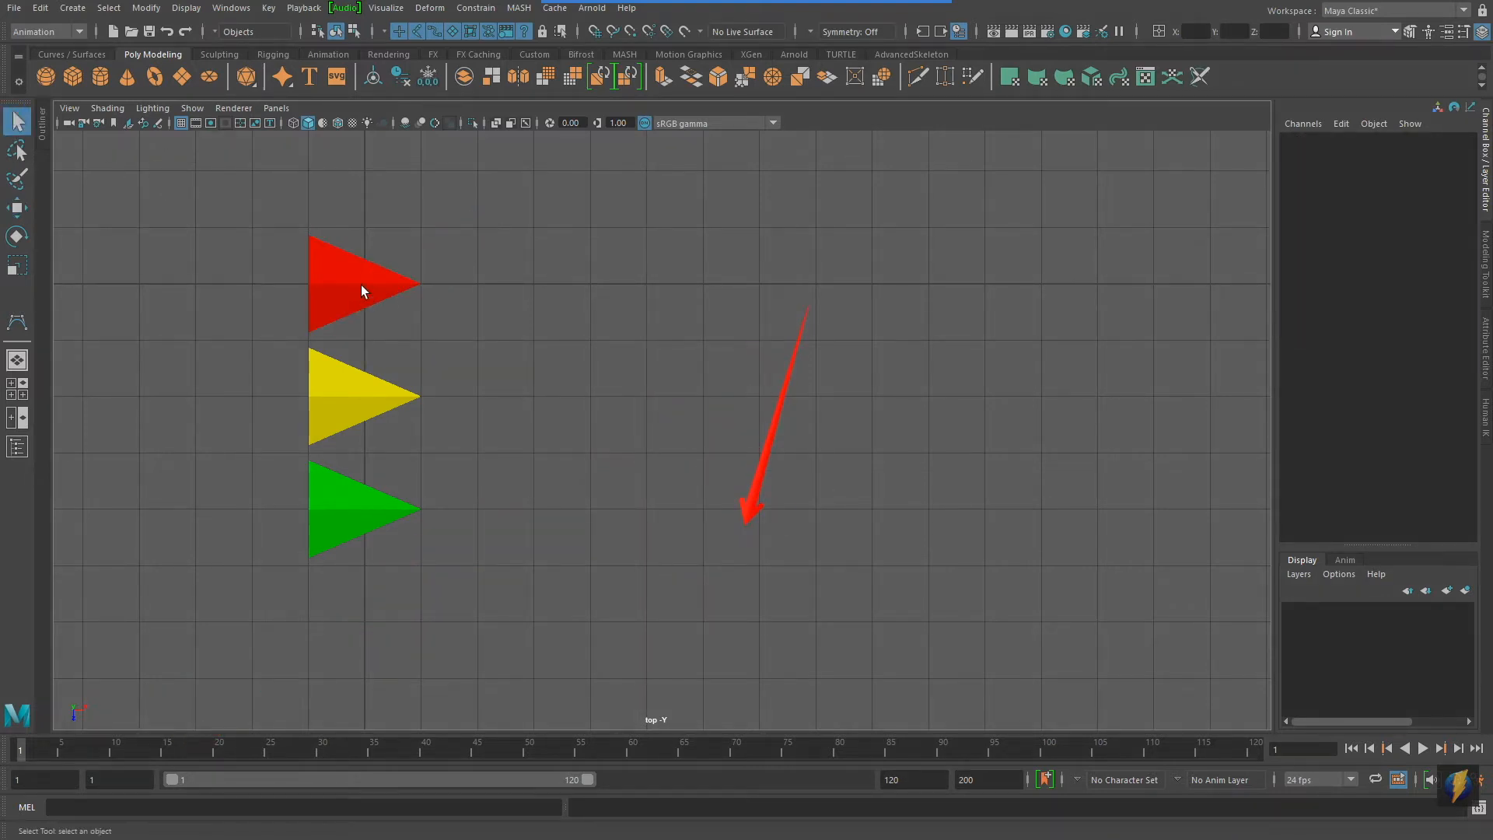
drag(287, 241, 544, 696)
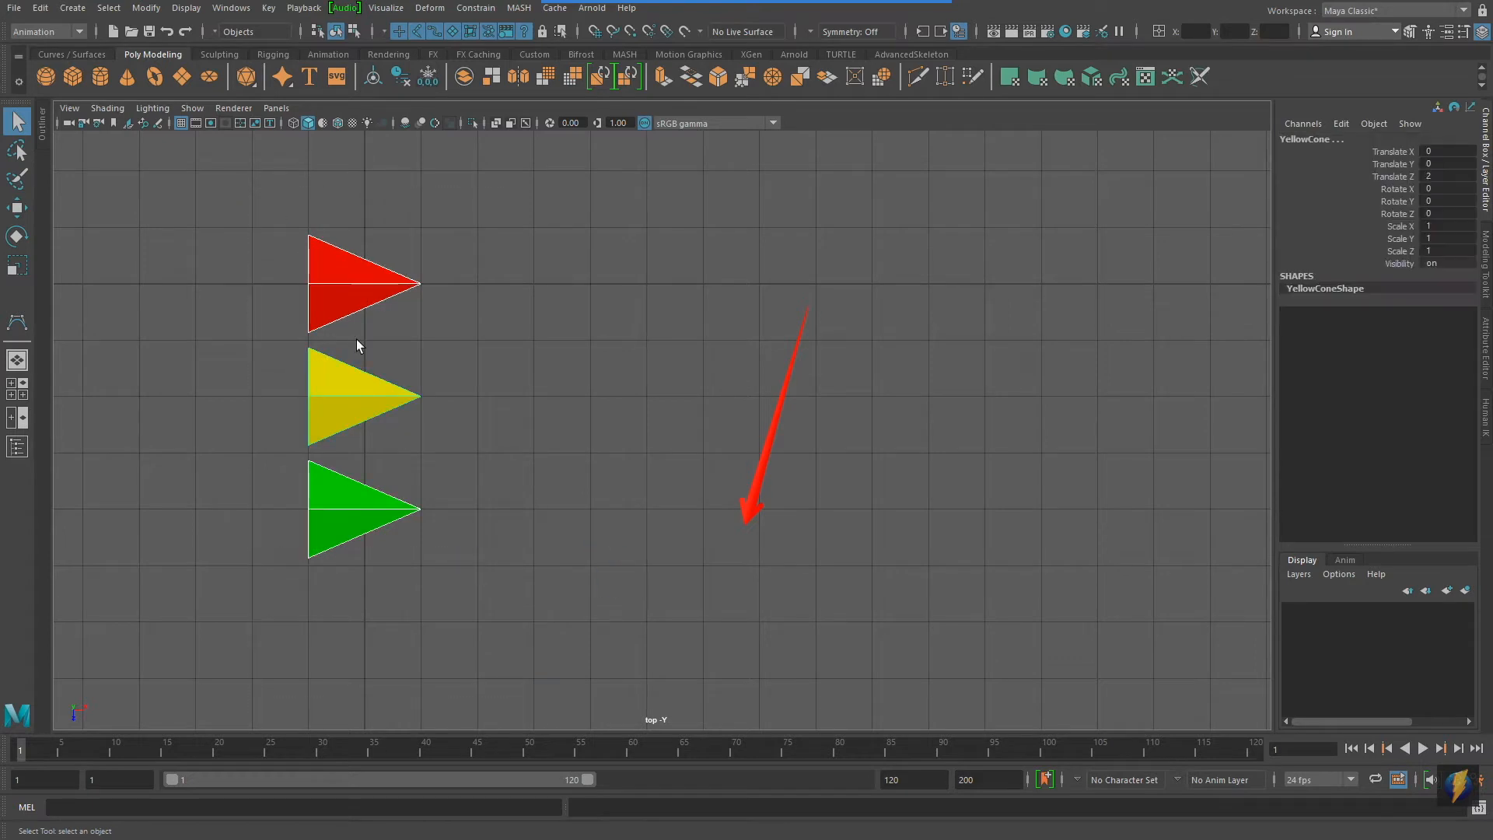
alt+middle_drag(523, 409, 548, 422)
alt+right_drag(548, 421, 613, 469)
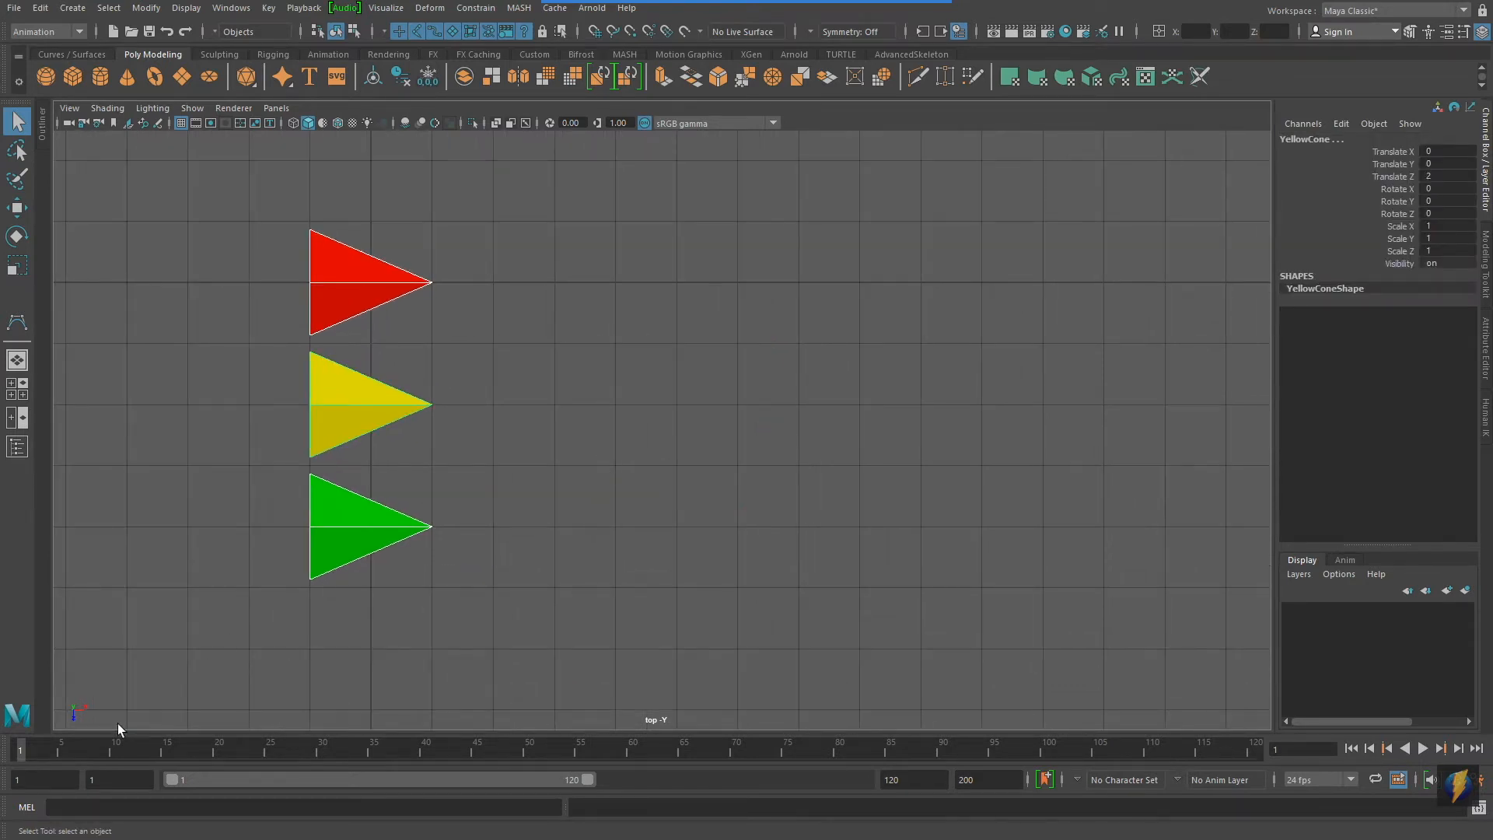
click(25, 747)
key(alt+v)
key(s)
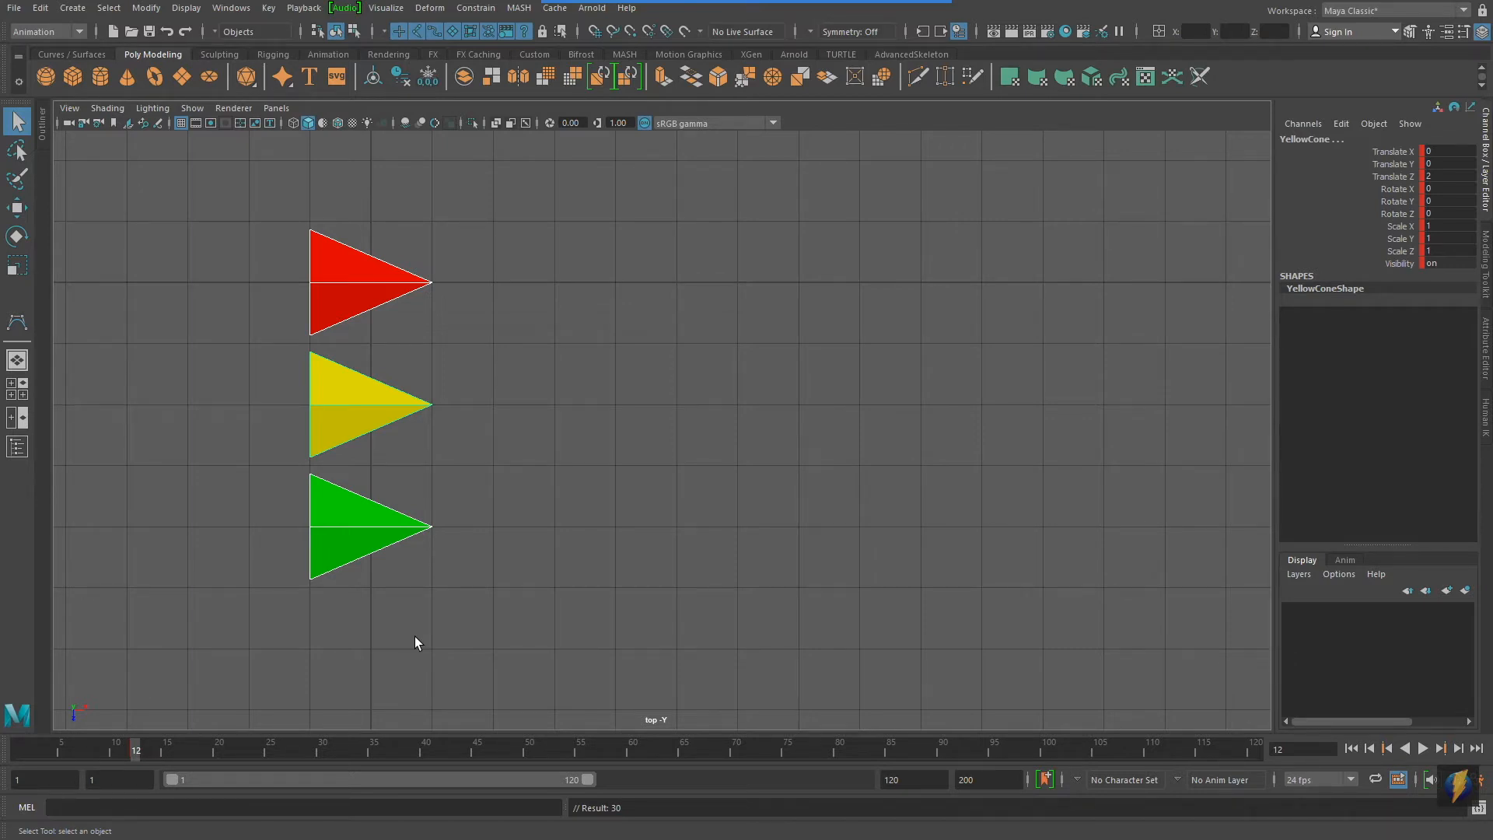
Try moving all three cones about 12.6 units along X at frame 34 without setting a key, and return to frame 12
click(17, 207)
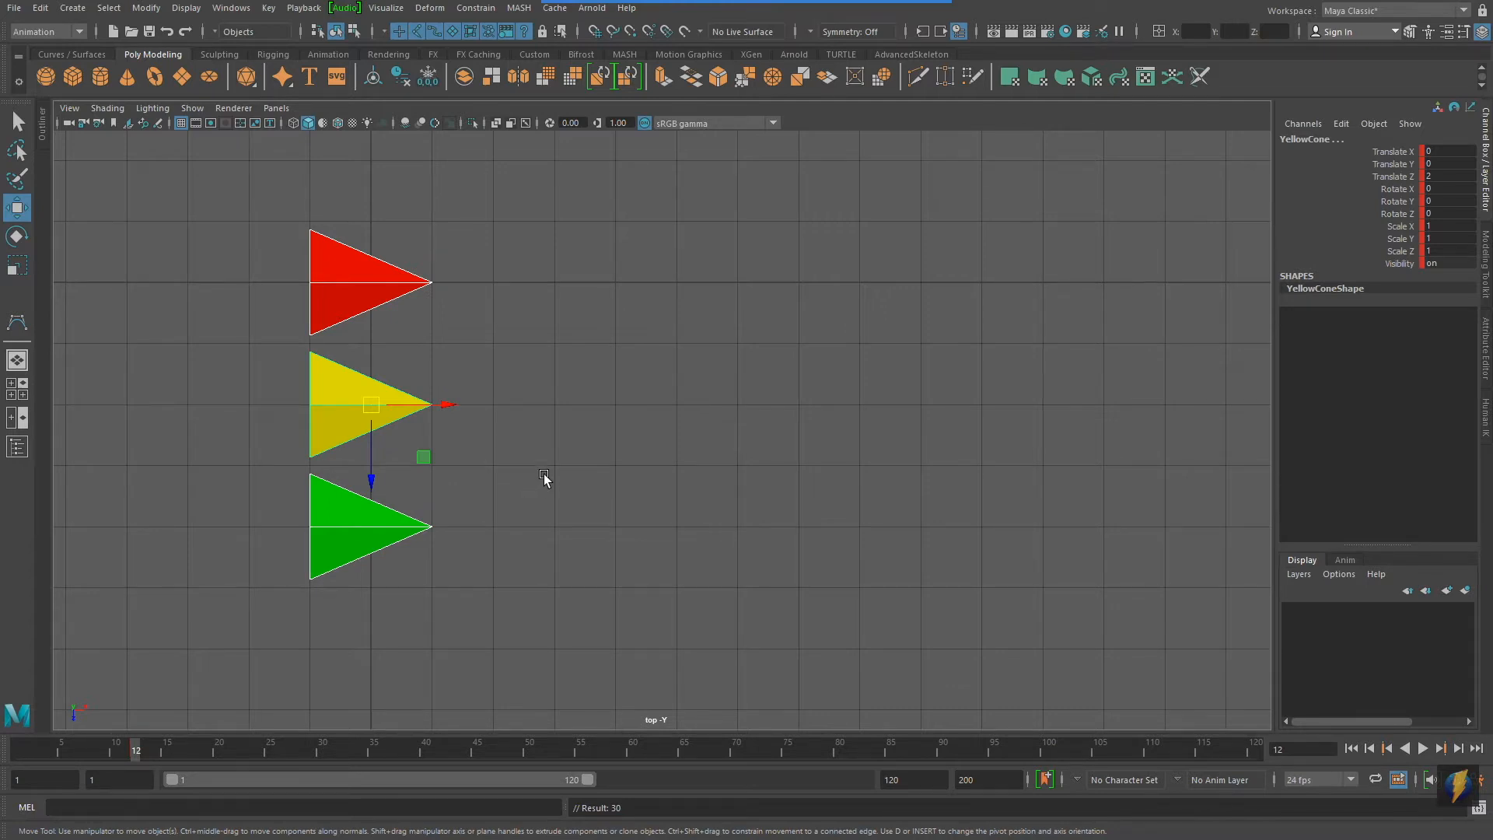
drag(140, 748, 364, 753)
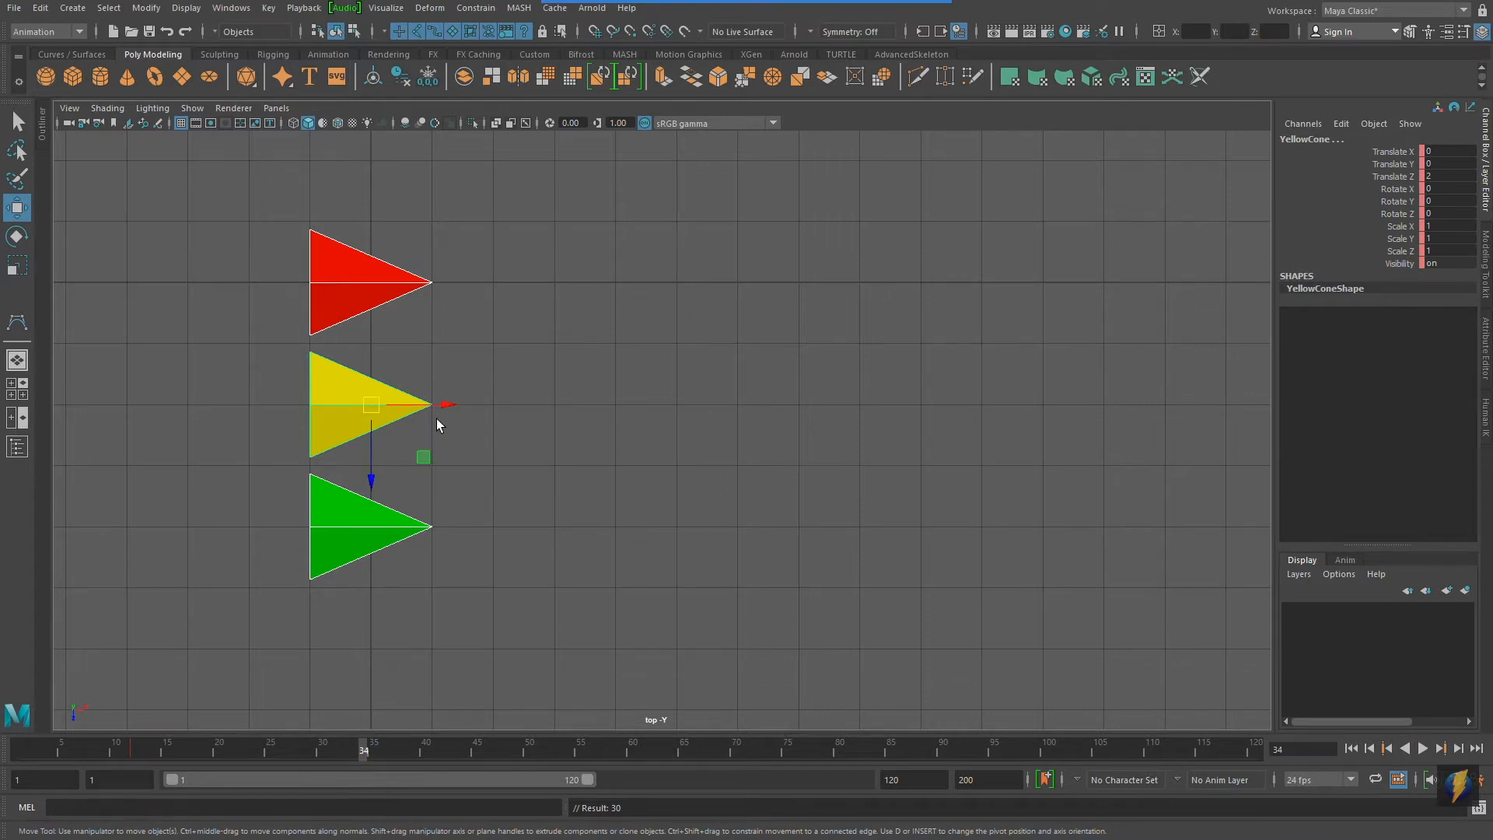
drag(440, 402, 1210, 401)
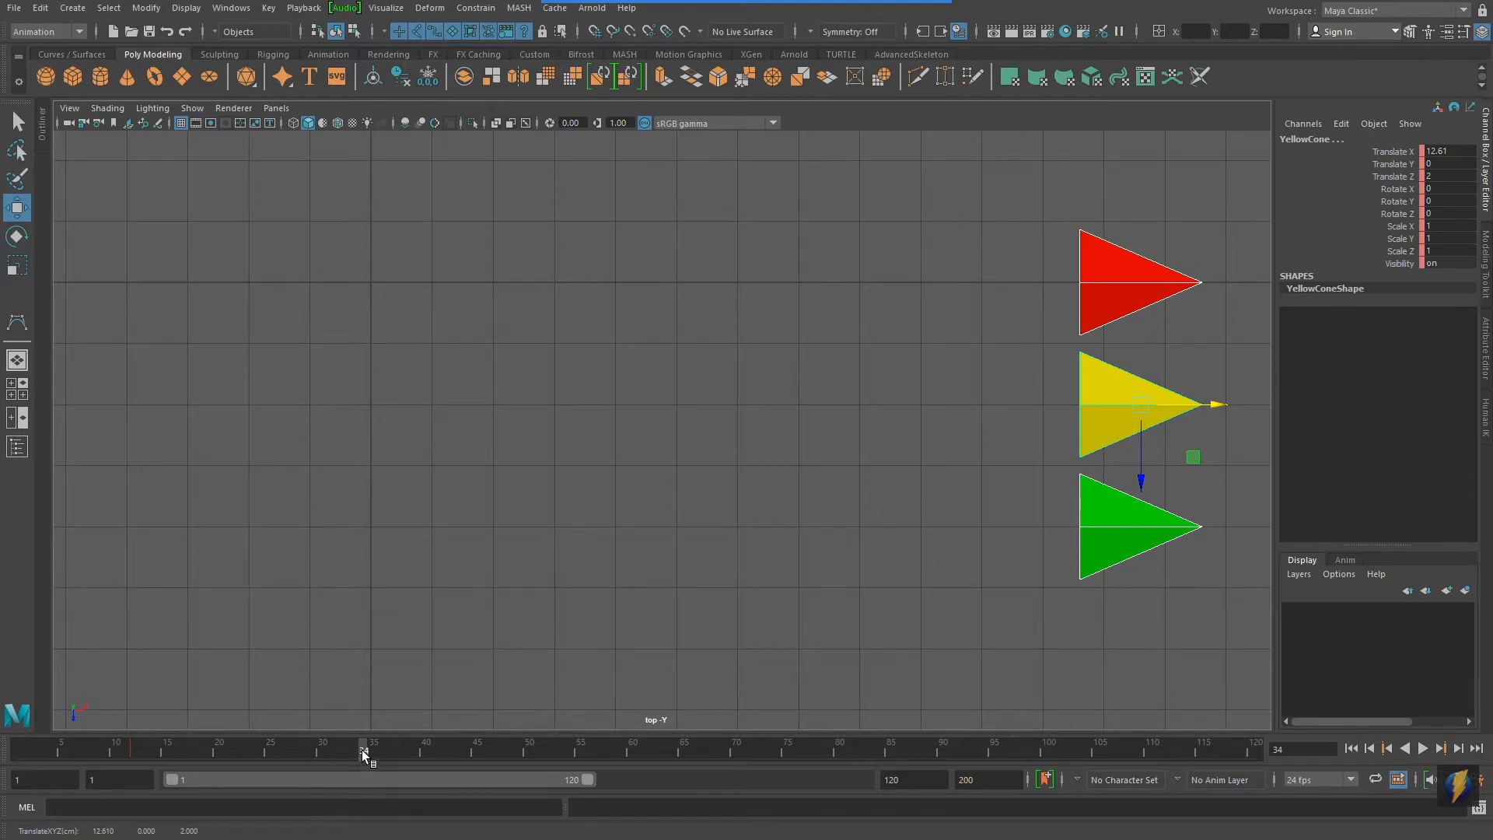
drag(362, 750, 208, 755)
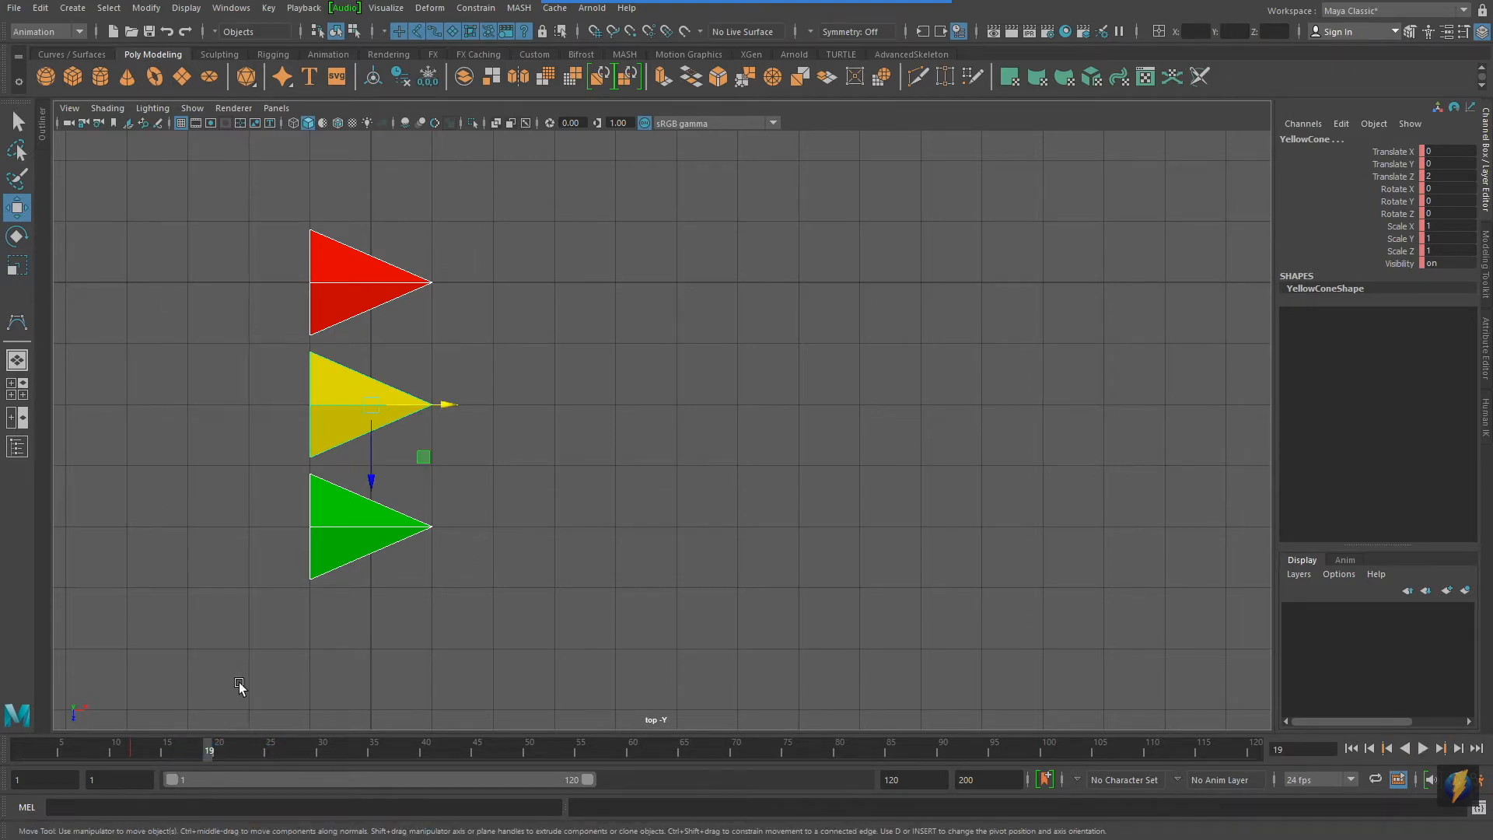
click(134, 751)
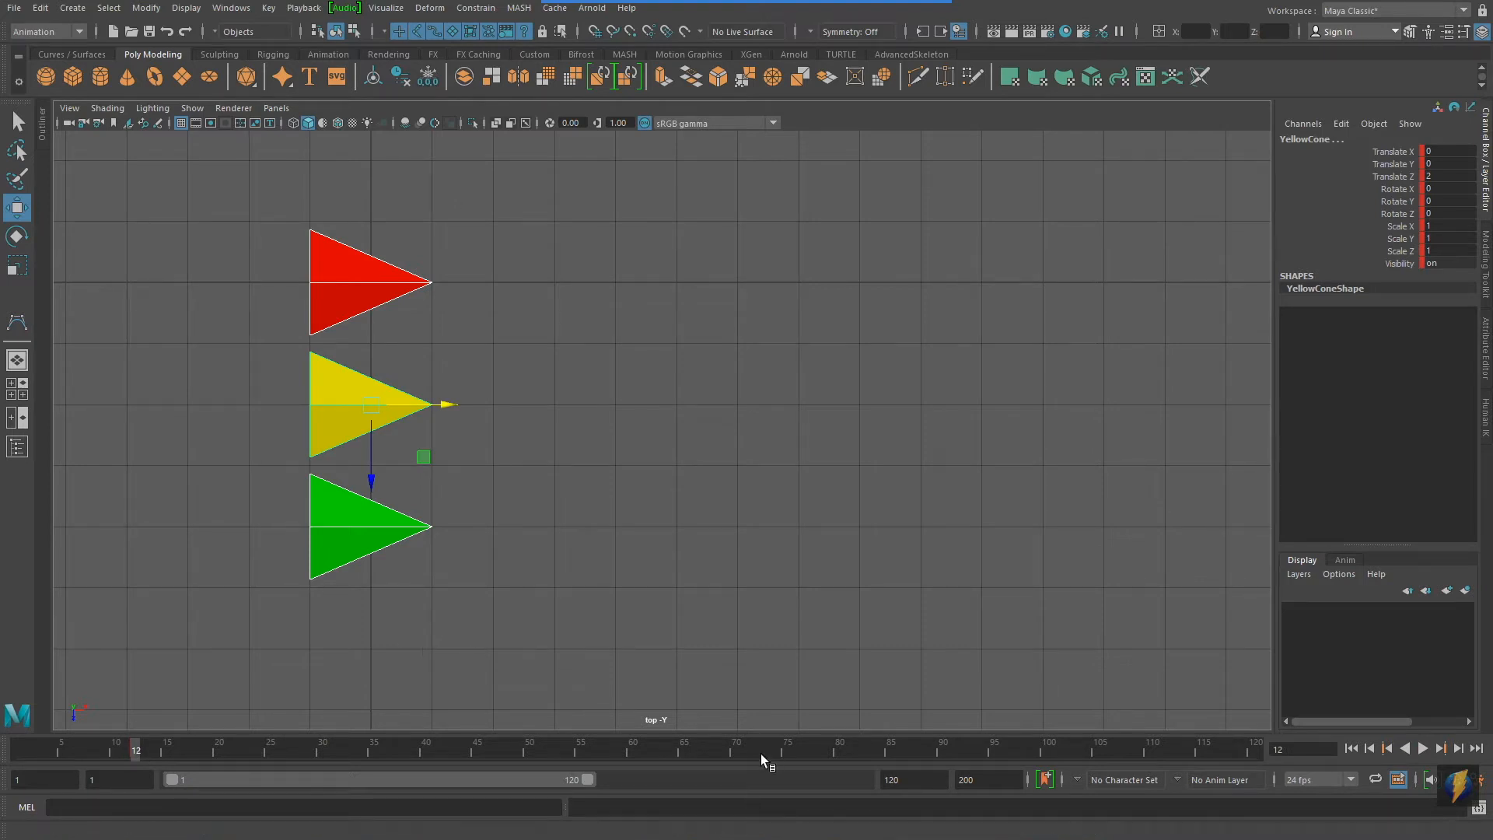
At frame 36, move only the red cone to Translate X 12 with grid snapping and set a key
click(577, 457)
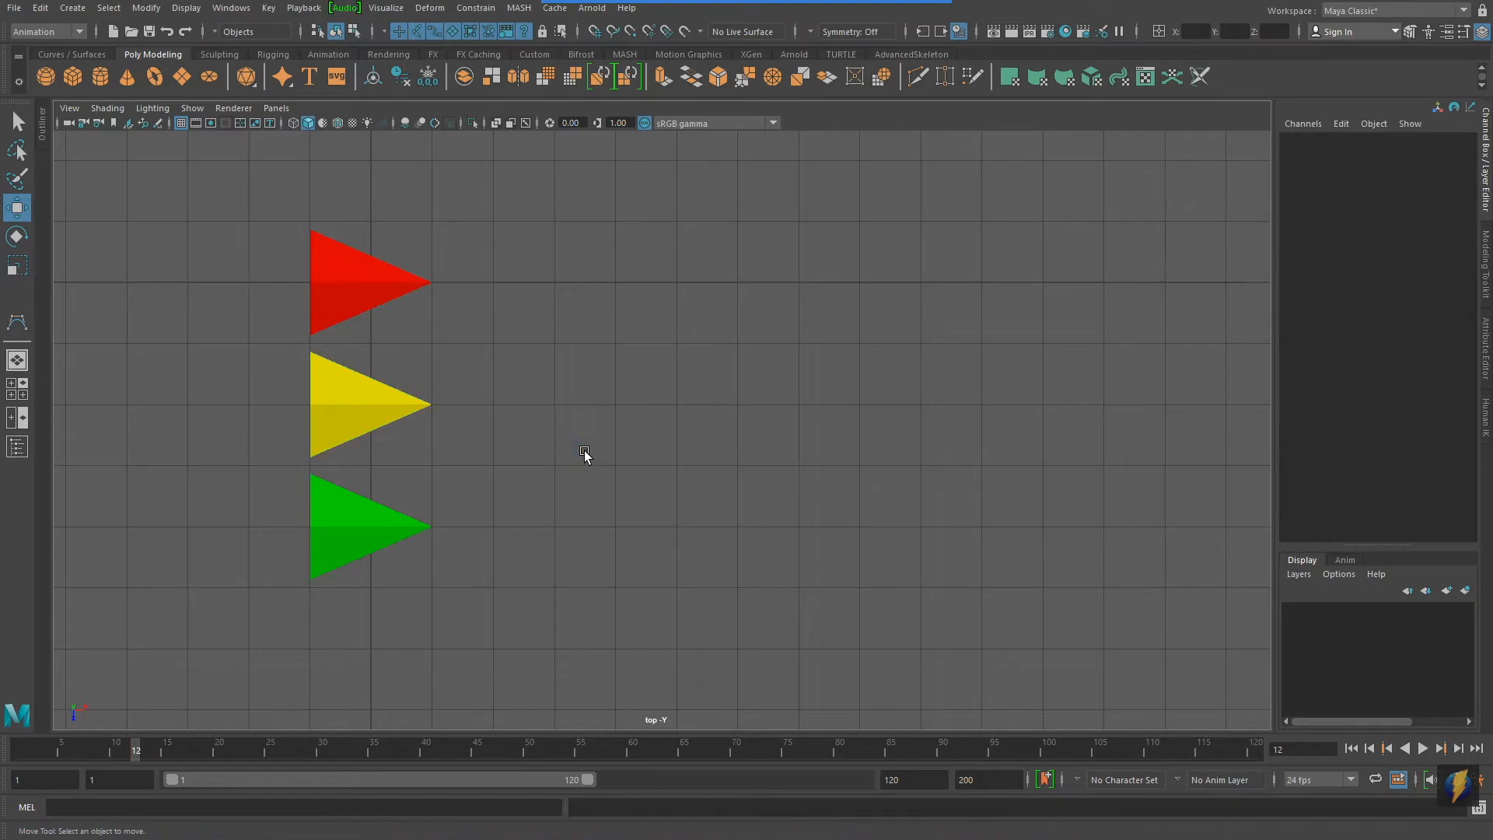
click(379, 292)
alt+middle_drag(691, 378, 651, 401)
mouse_move(766, 398)
alt+right_down()
mouse_move(646, 403)
mouse_move(759, 395)
alt+right_up()
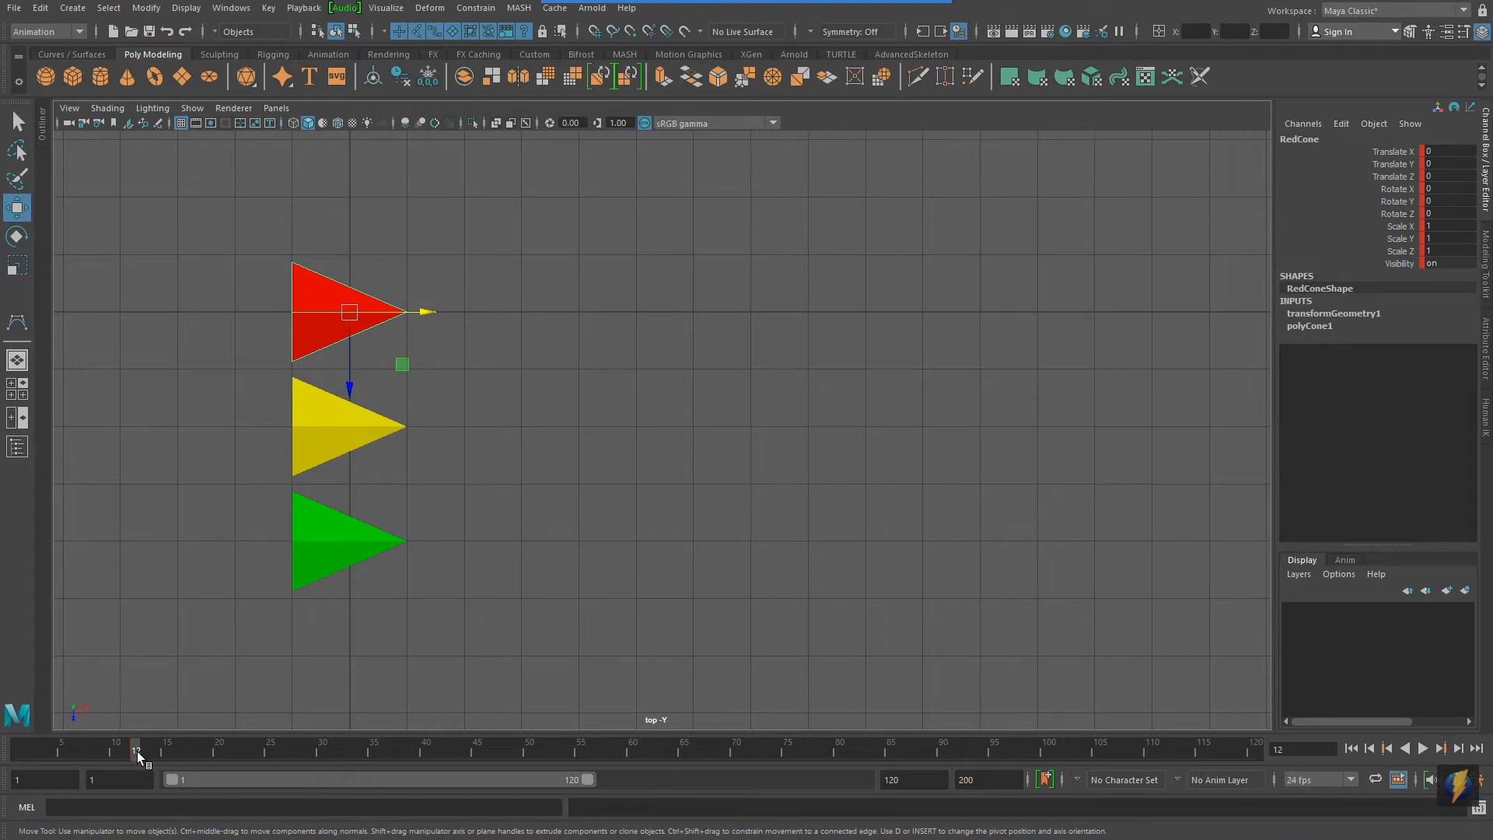
drag(142, 753, 185, 760)
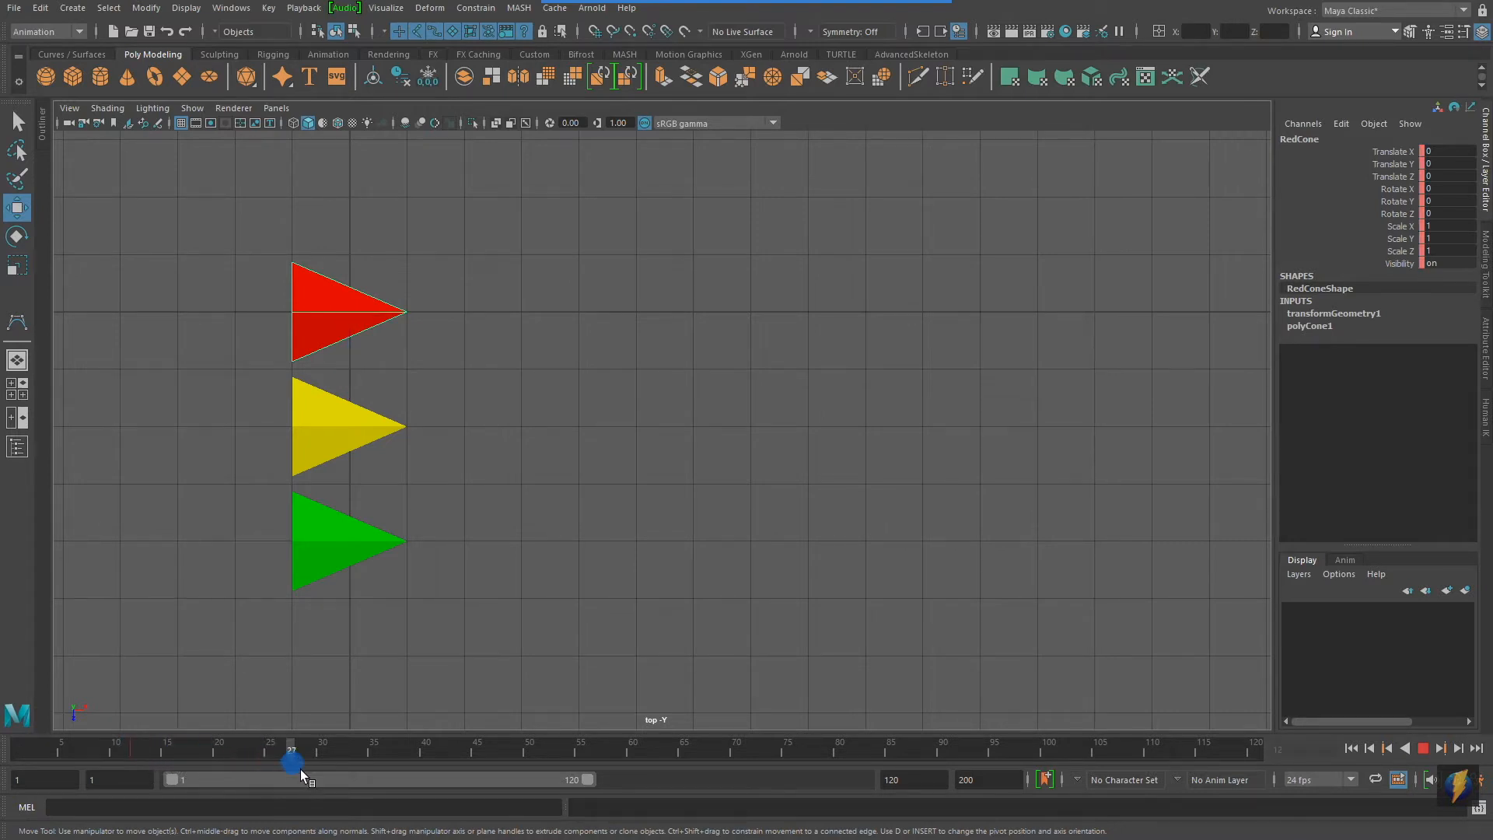
drag(381, 768, 381, 771)
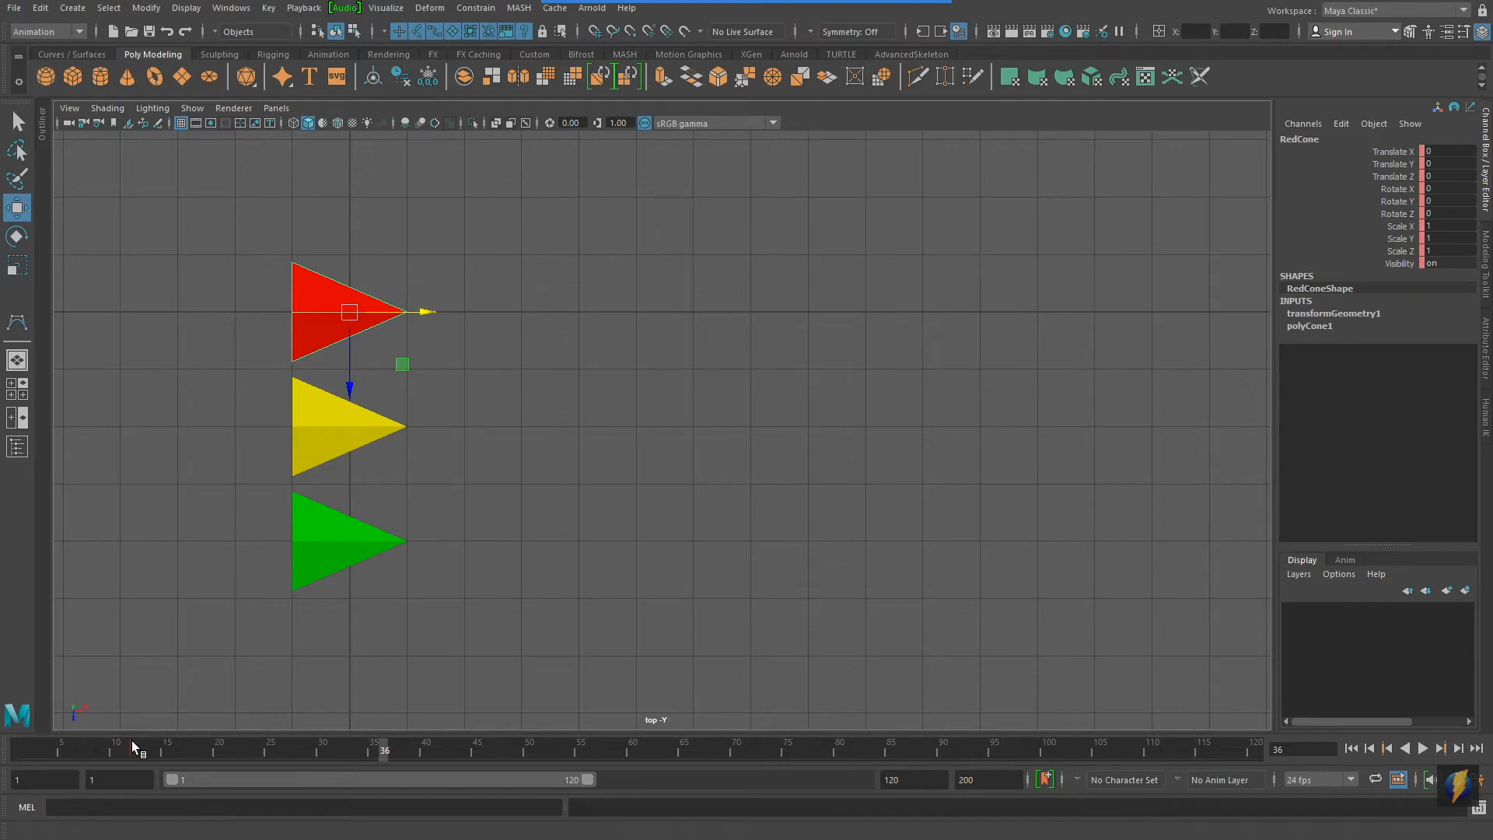
key(x)
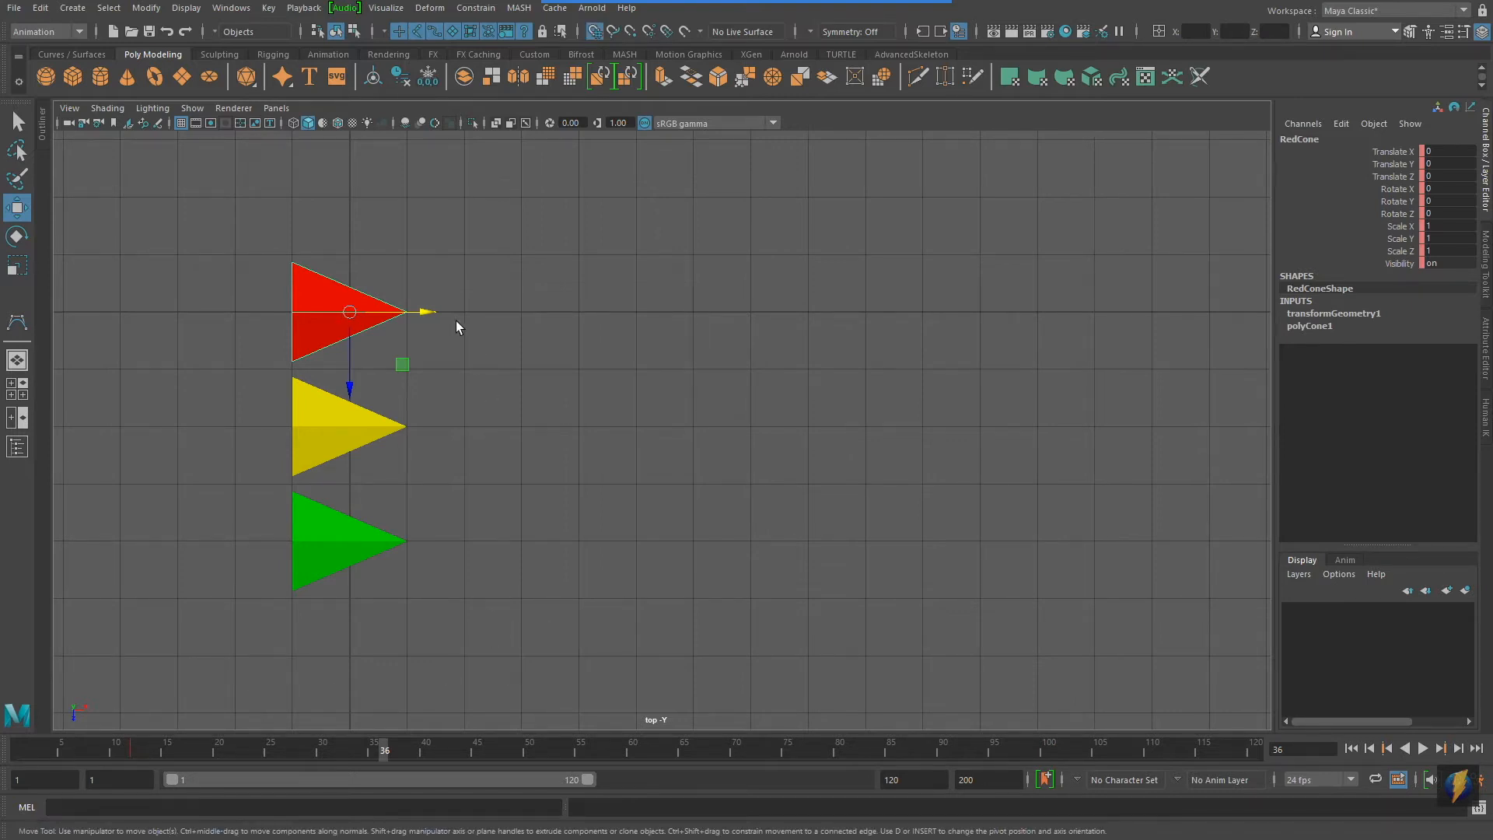
drag(423, 305, 1061, 357)
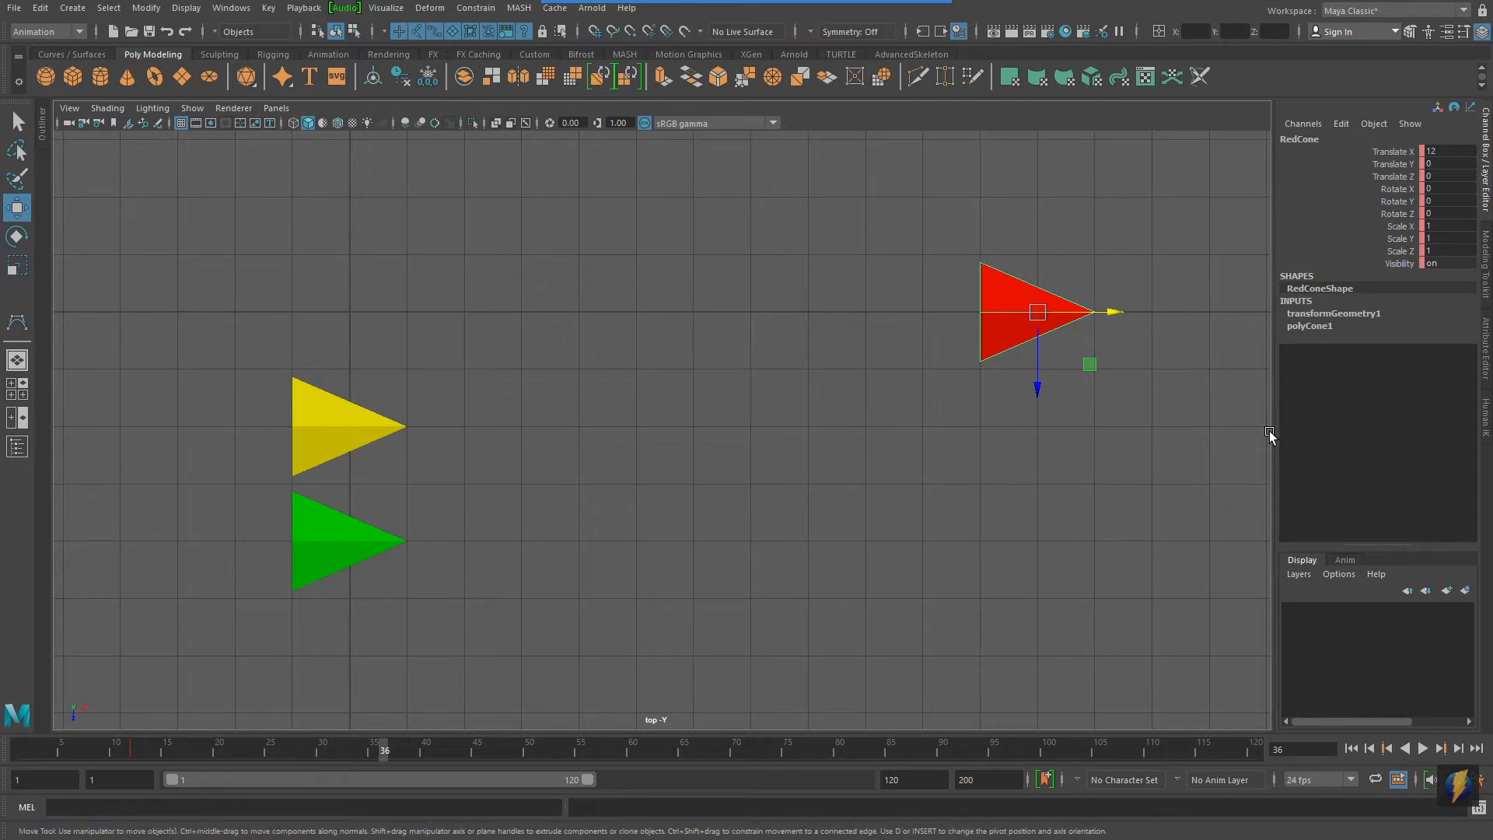
key(s)
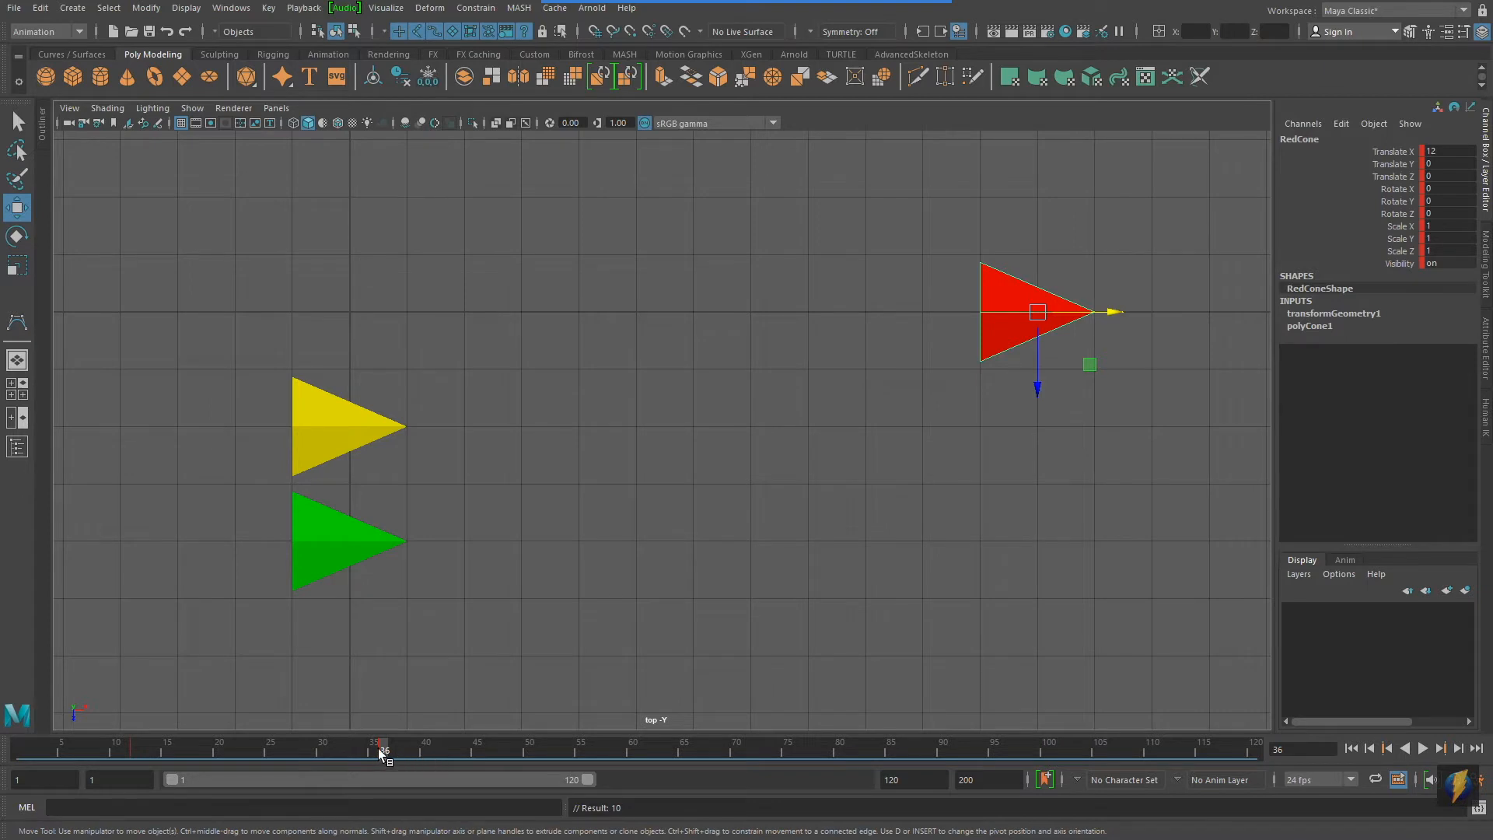
Scrub through and play back the red cone's animation, and return to frame 1
drag(378, 744, 17, 746)
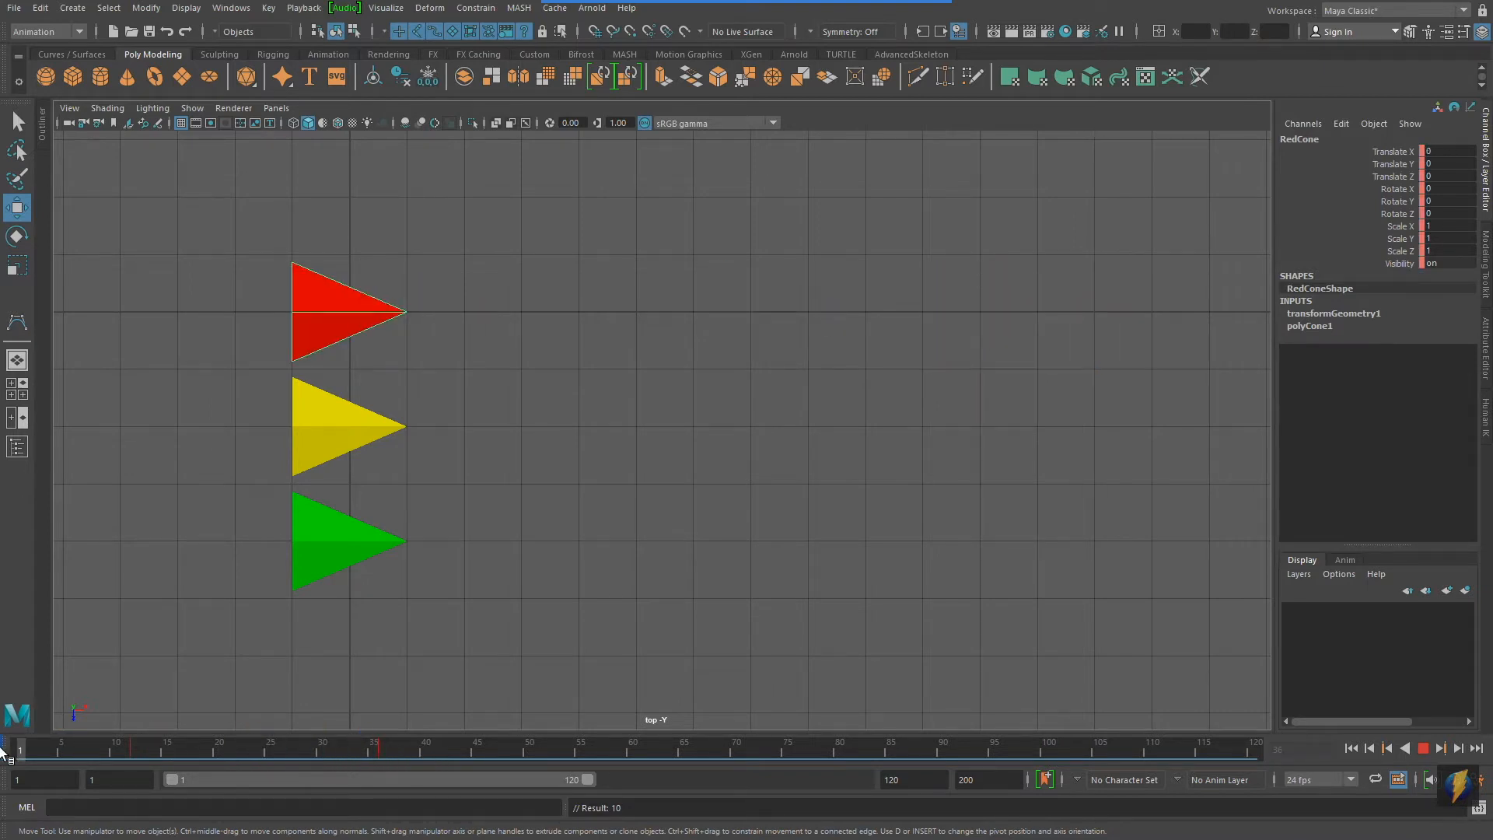
mouse_move(21, 749)
mouse_down()
mouse_move(160, 747)
mouse_move(19, 745)
mouse_up()
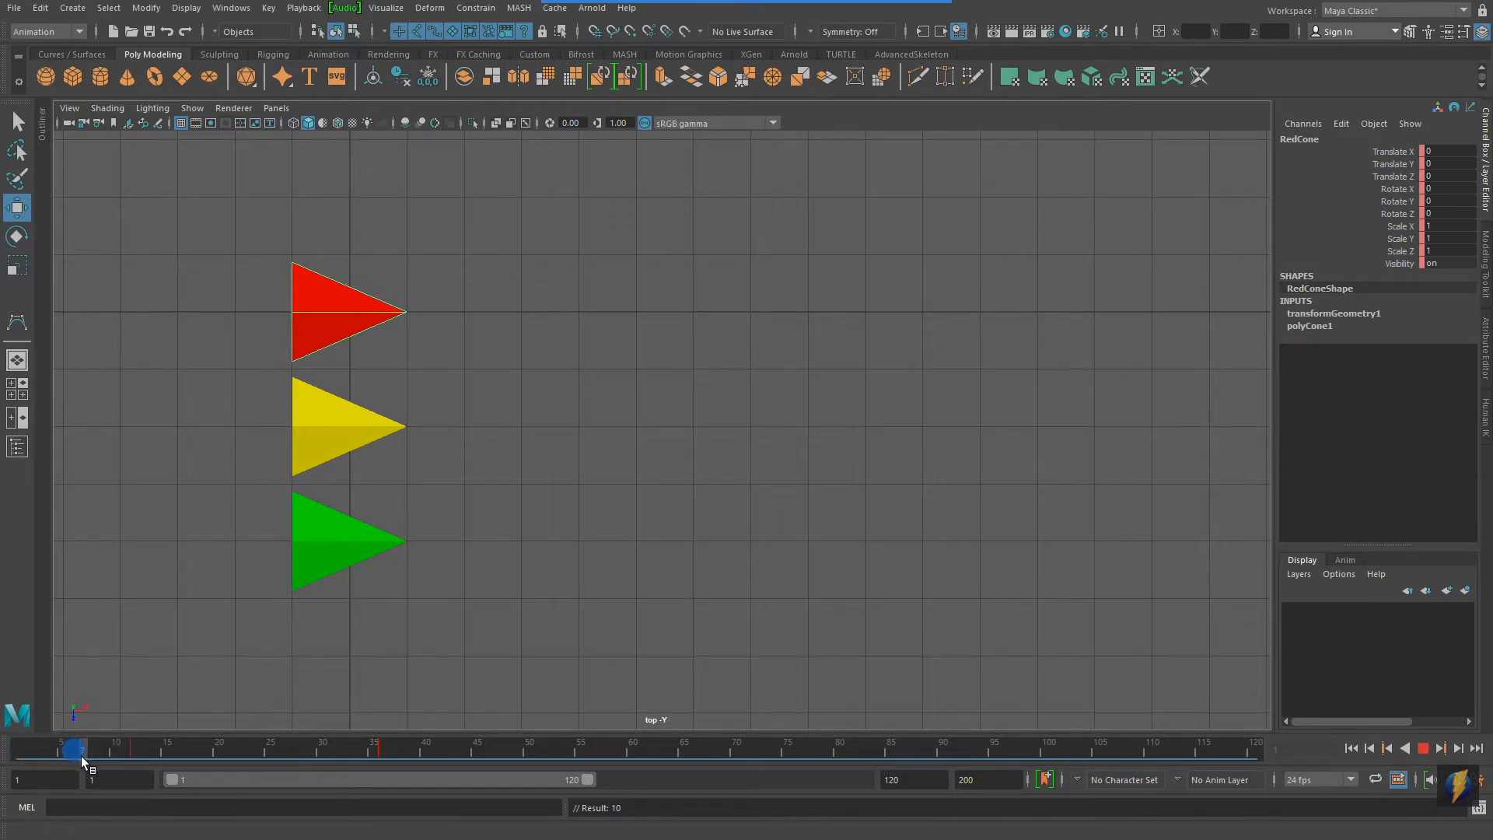
drag(119, 758, 132, 757)
drag(133, 756, 398, 773)
drag(554, 781, 3, 767)
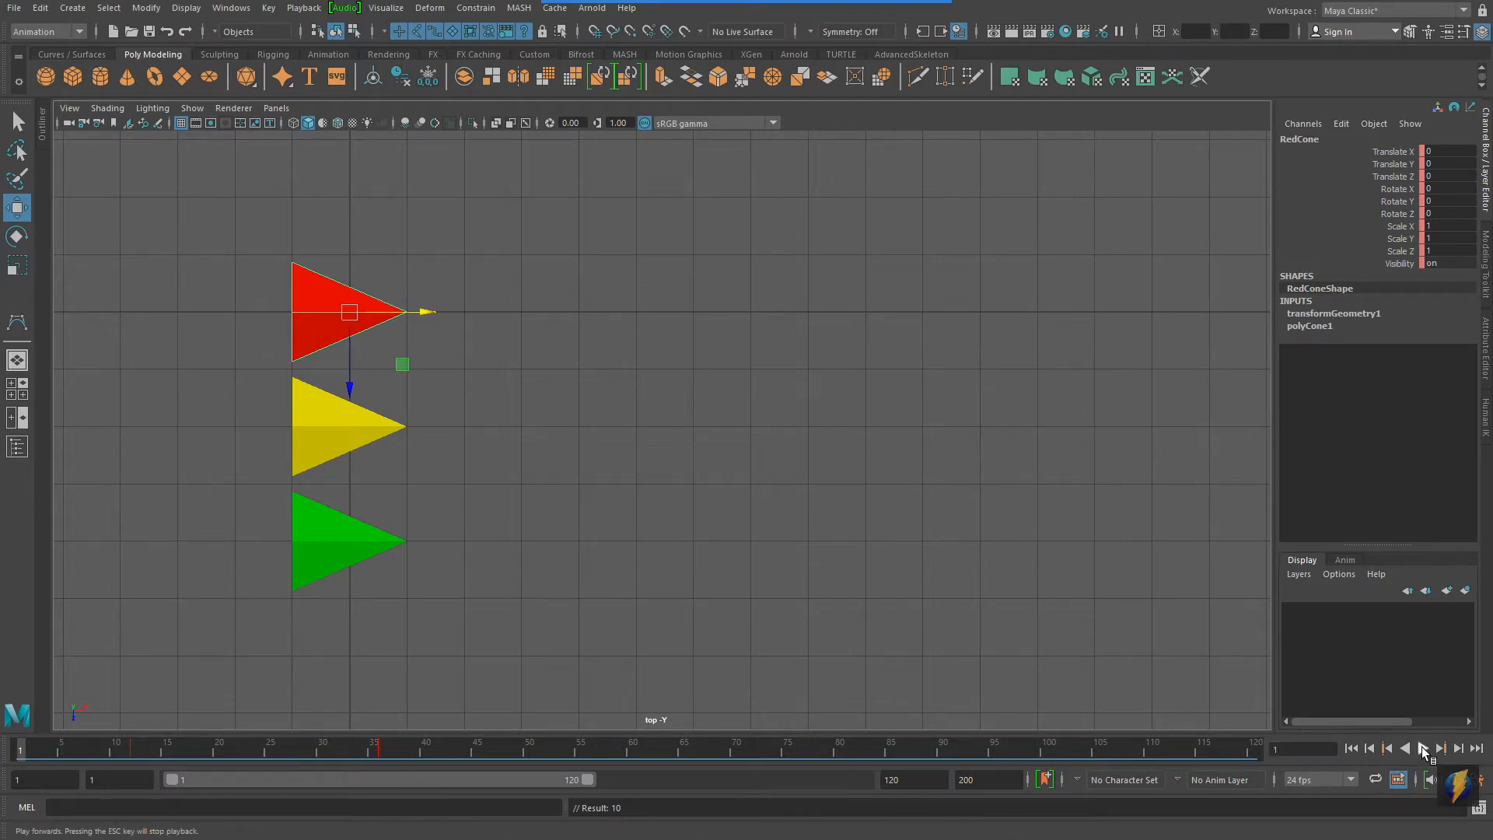
click(1422, 748)
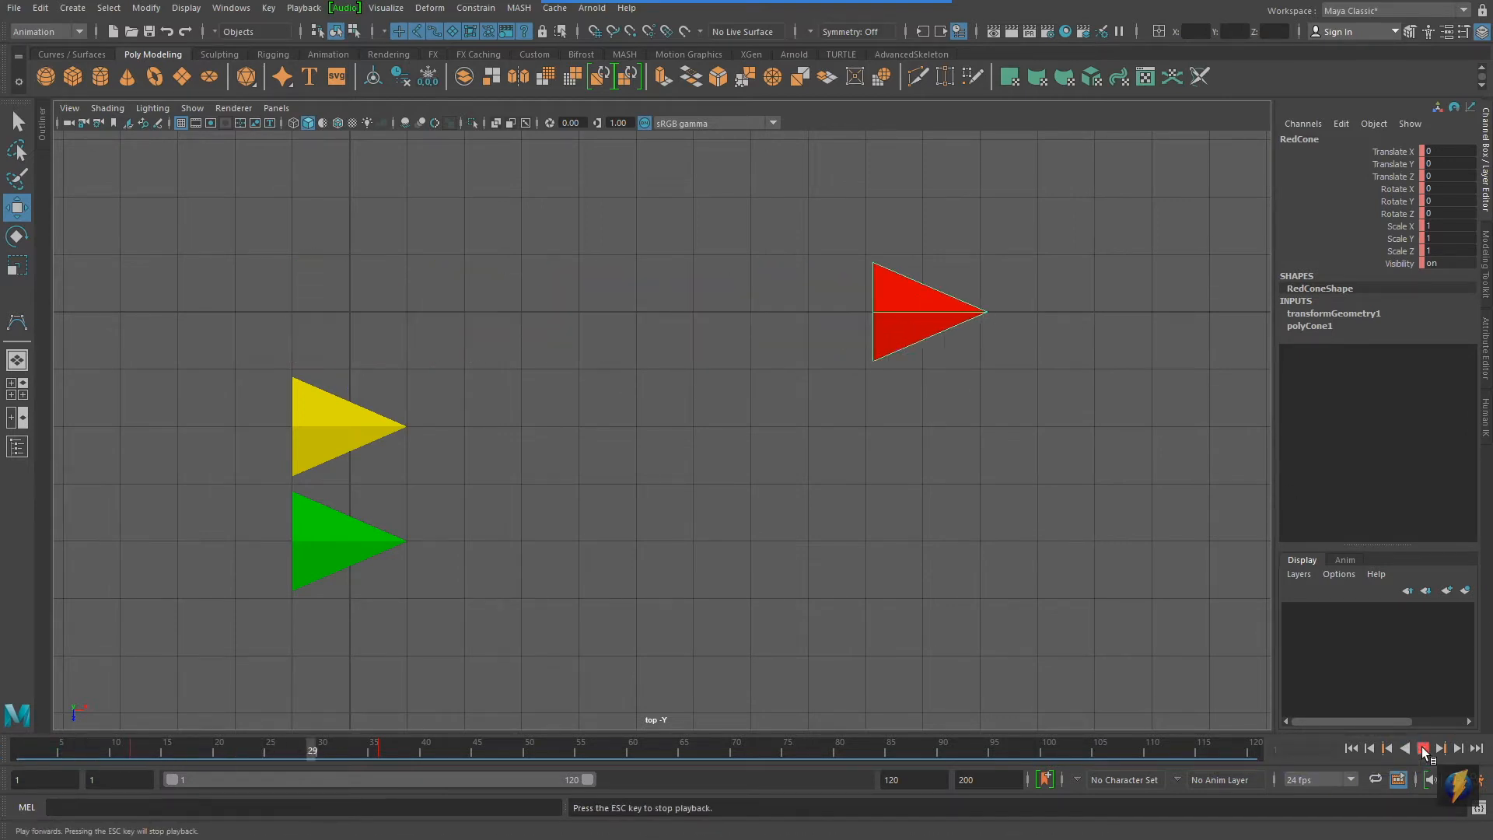
click(1423, 748)
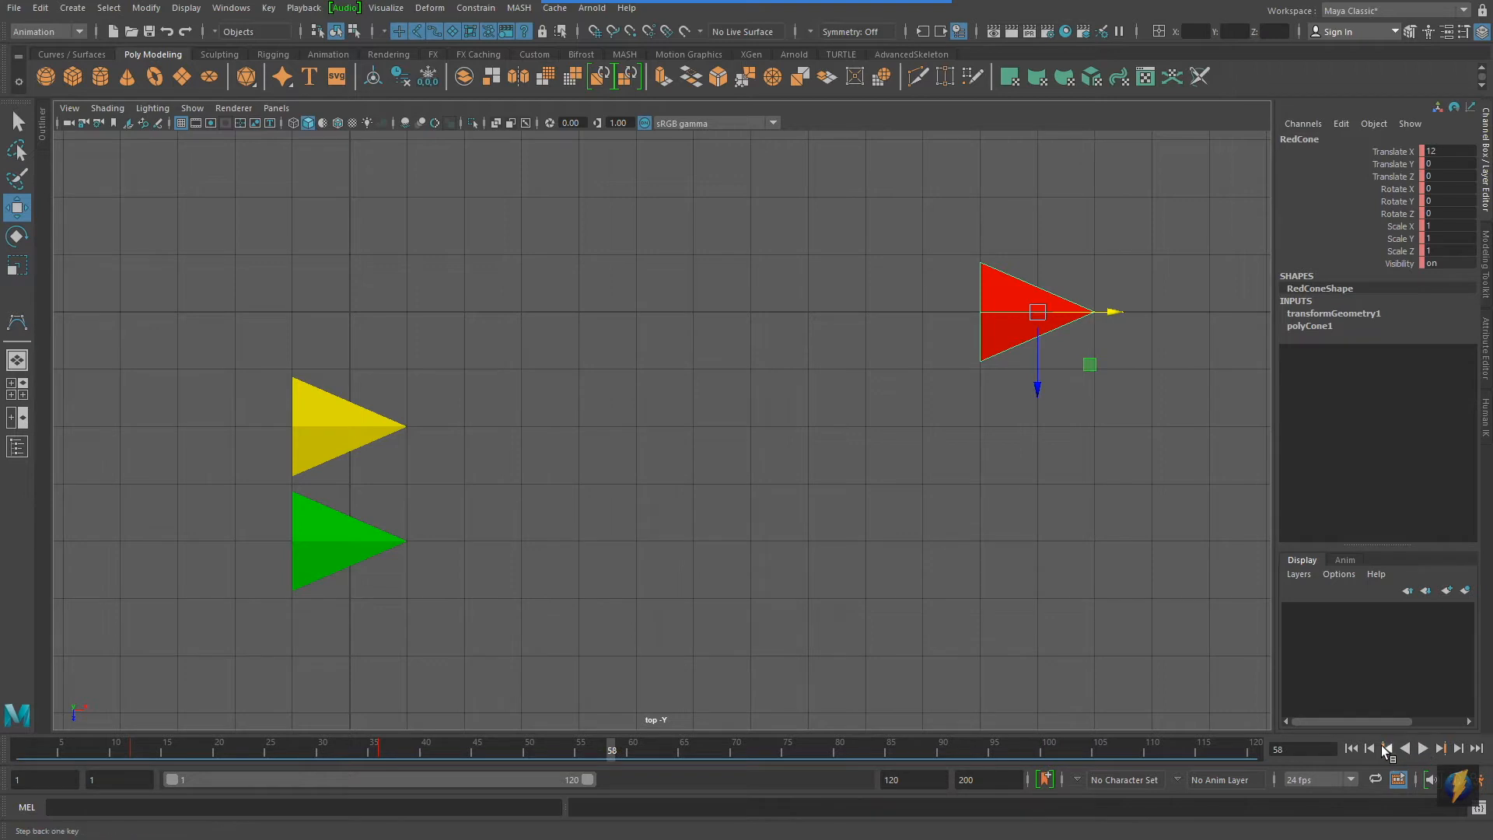
click(1352, 748)
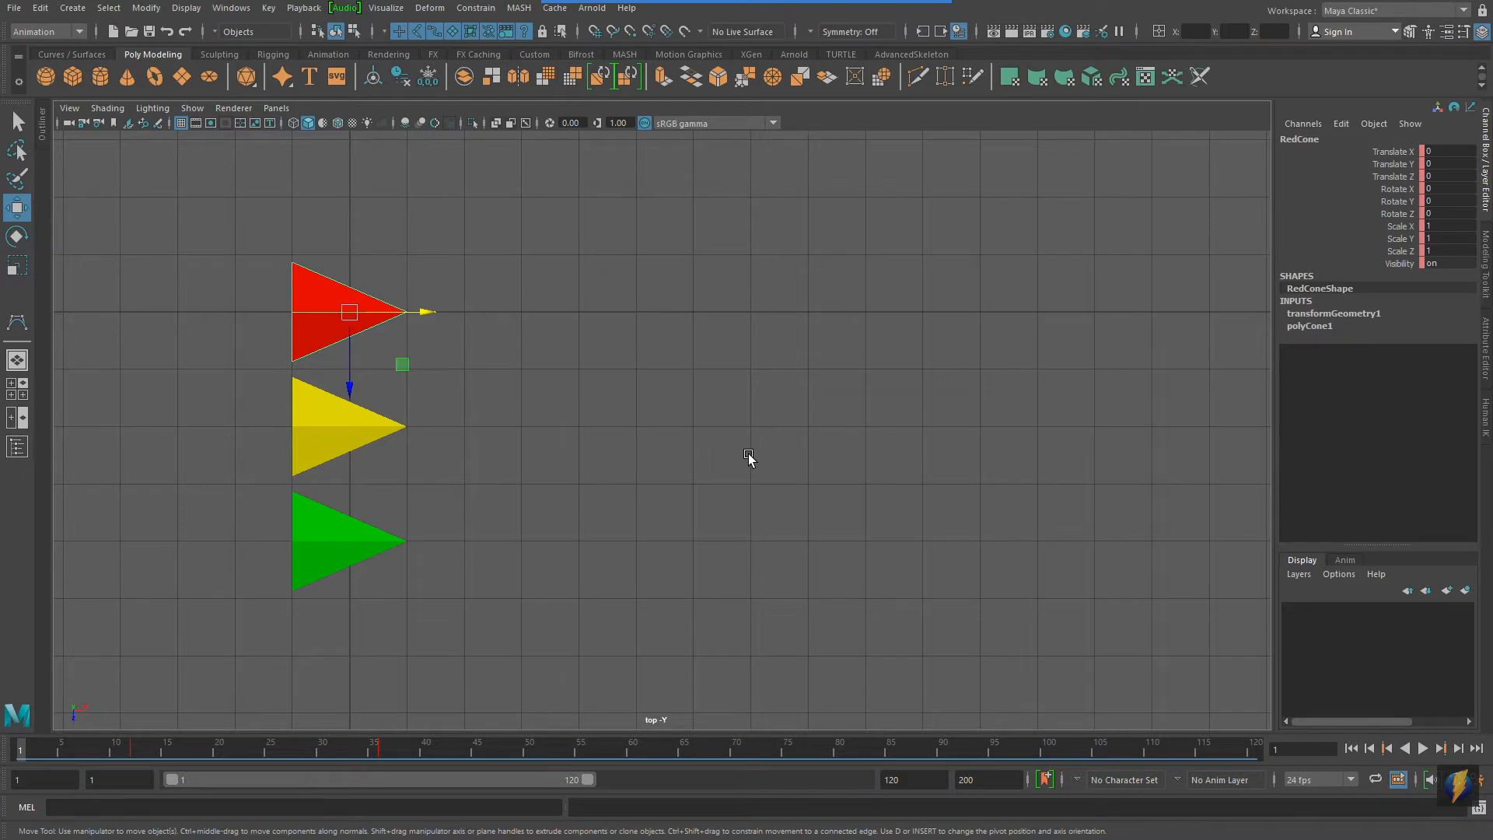
At frame 24, move the yellow cone along X to Translate X 12 and set a key
click(373, 432)
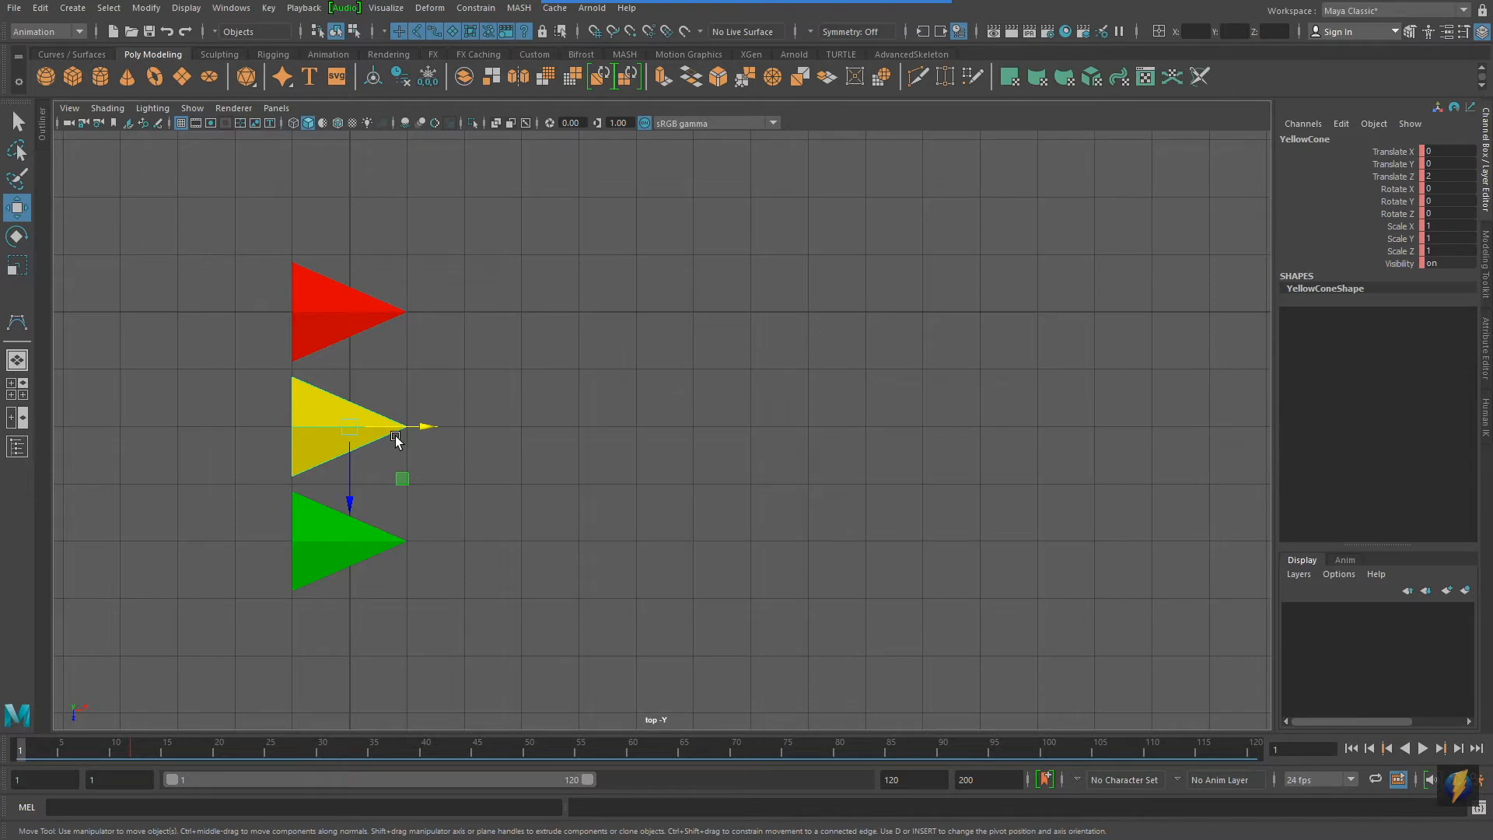
click(27, 748)
drag(27, 748, 136, 759)
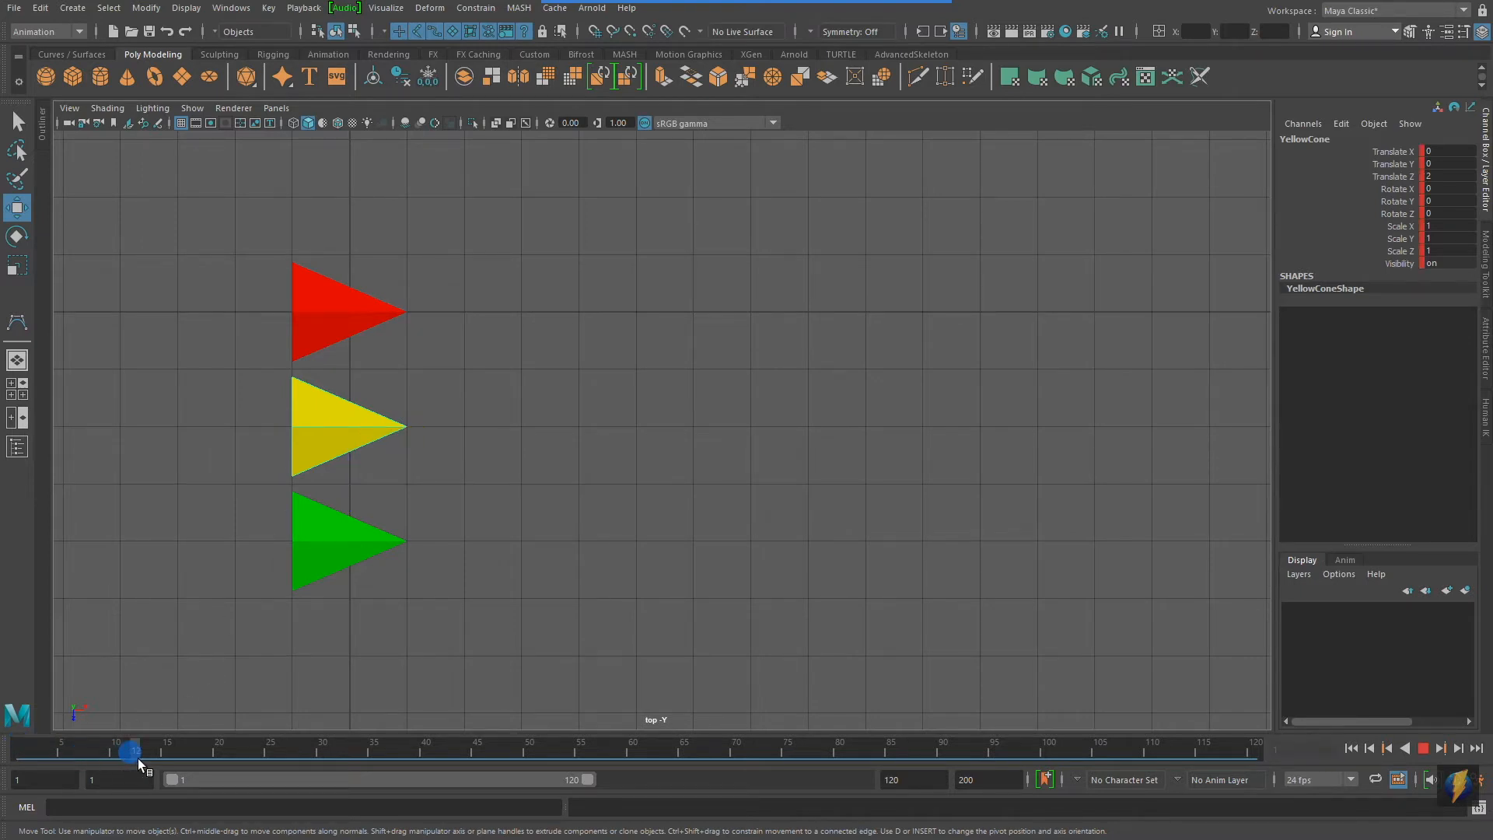
drag(138, 758, 315, 768)
drag(355, 770, 408, 774)
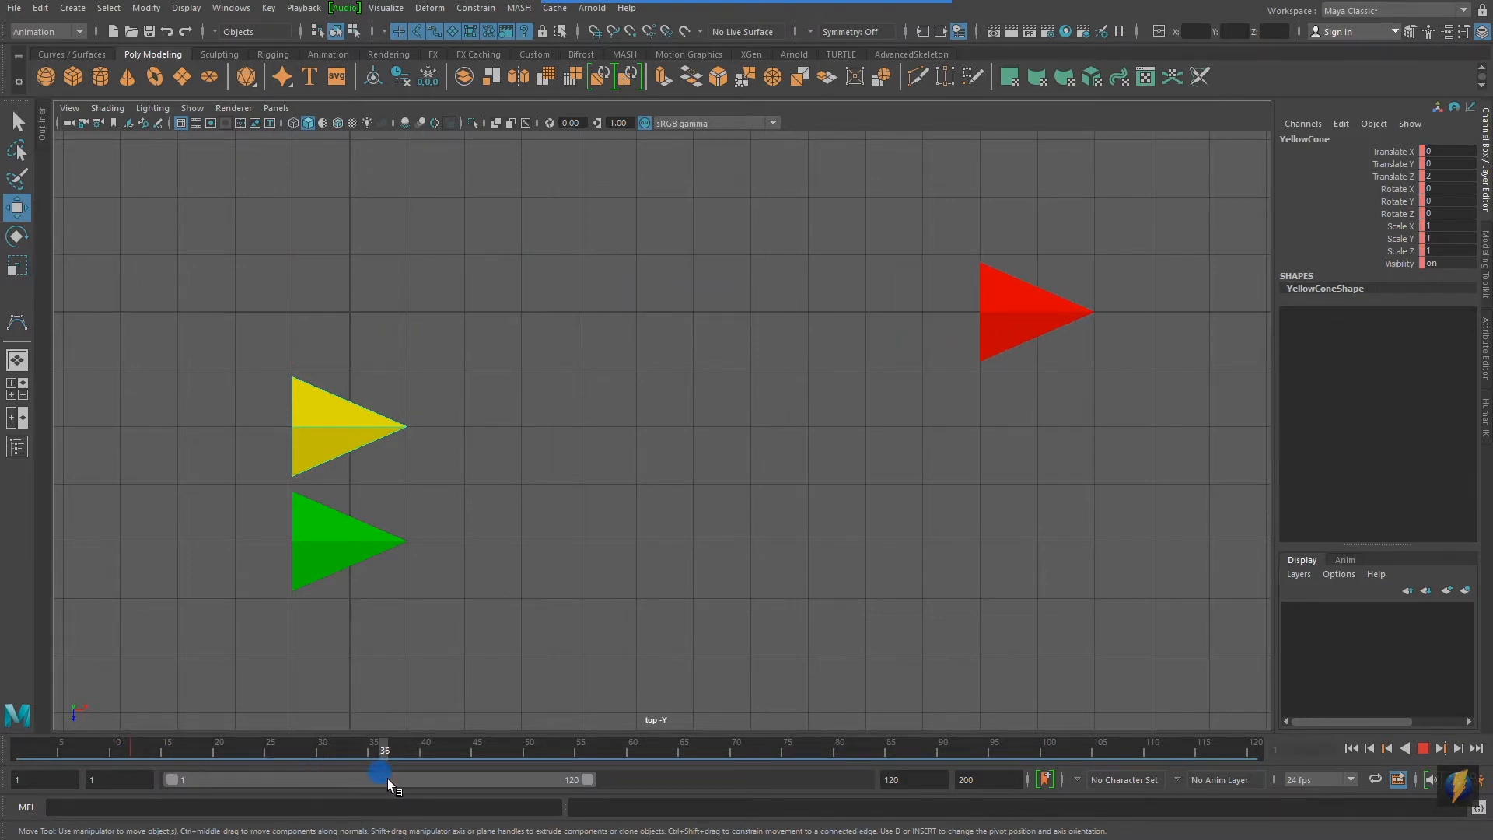
drag(385, 779, 385, 779)
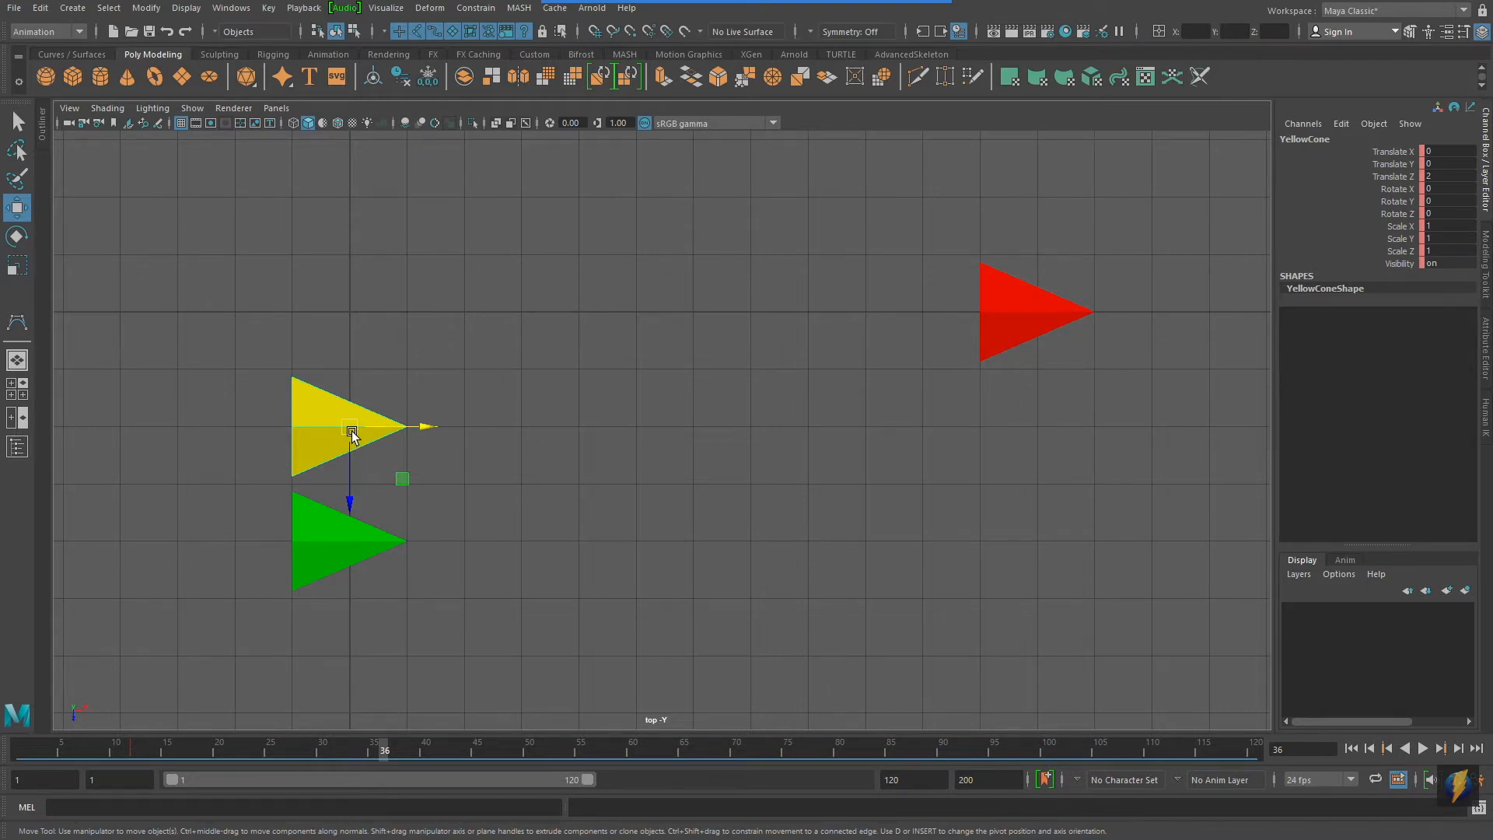
drag(382, 747, 259, 768)
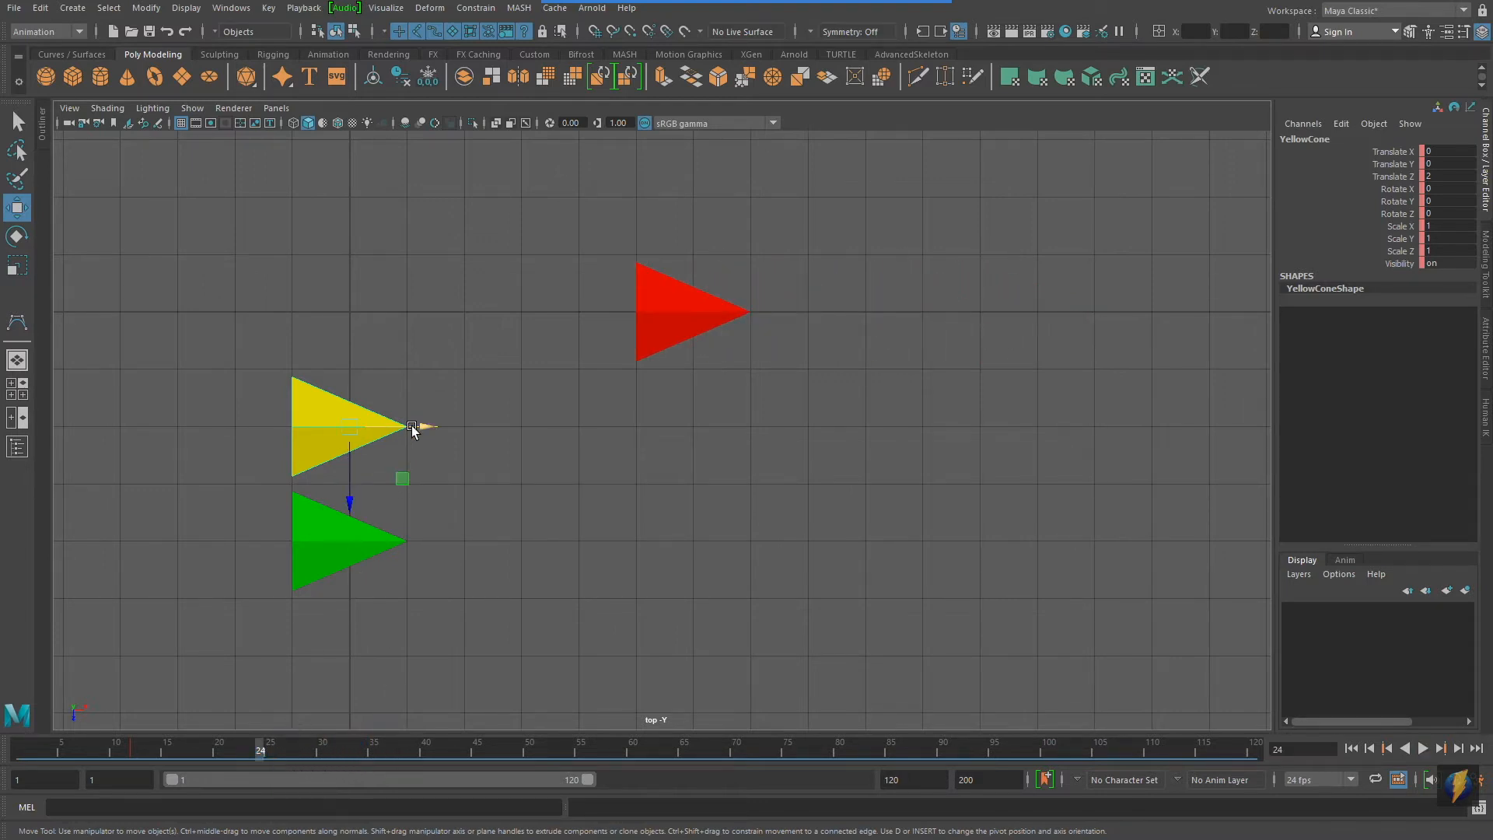
drag(404, 427, 1011, 424)
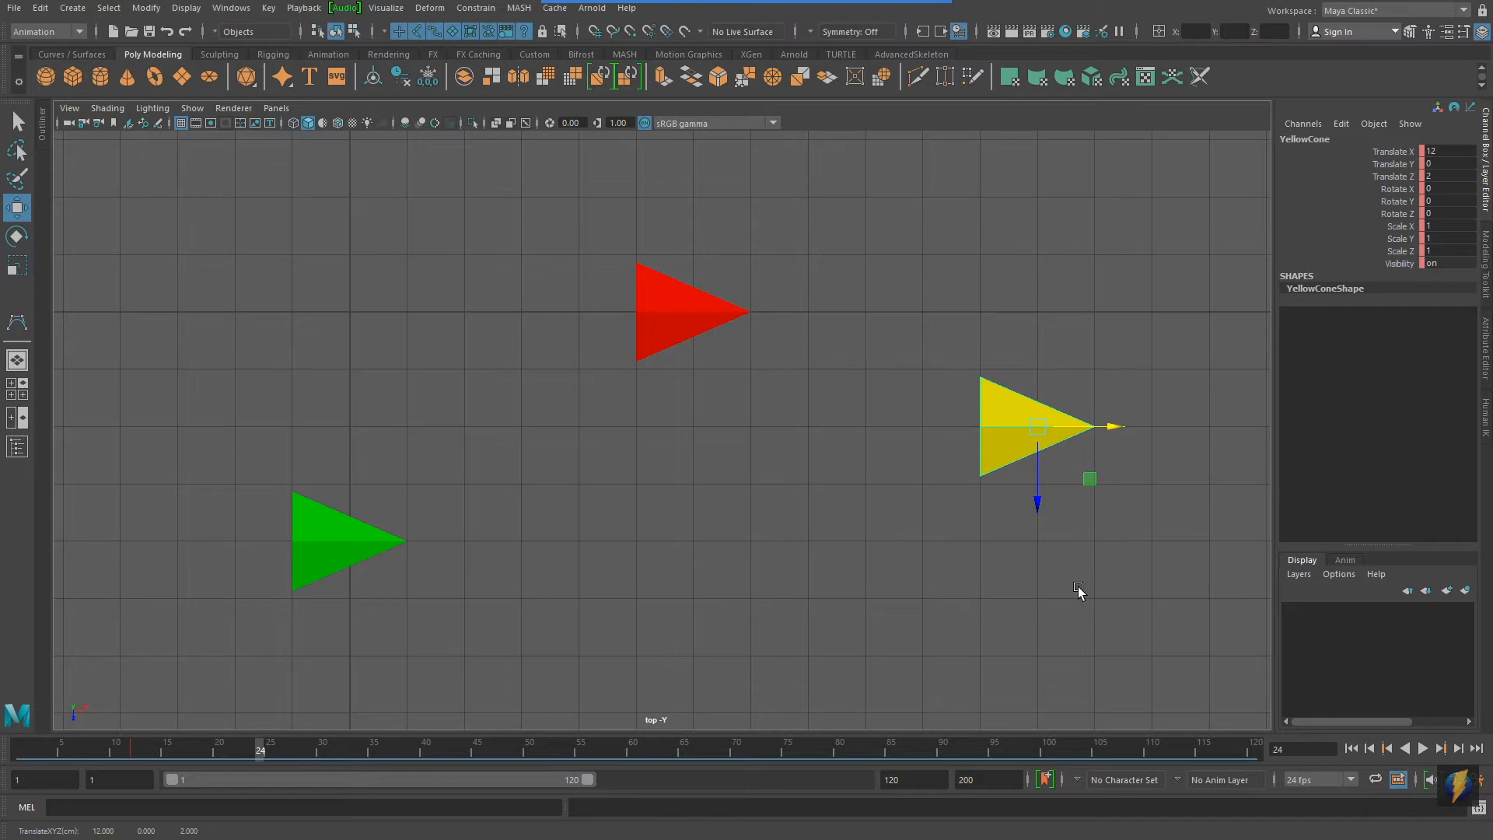
key(s)
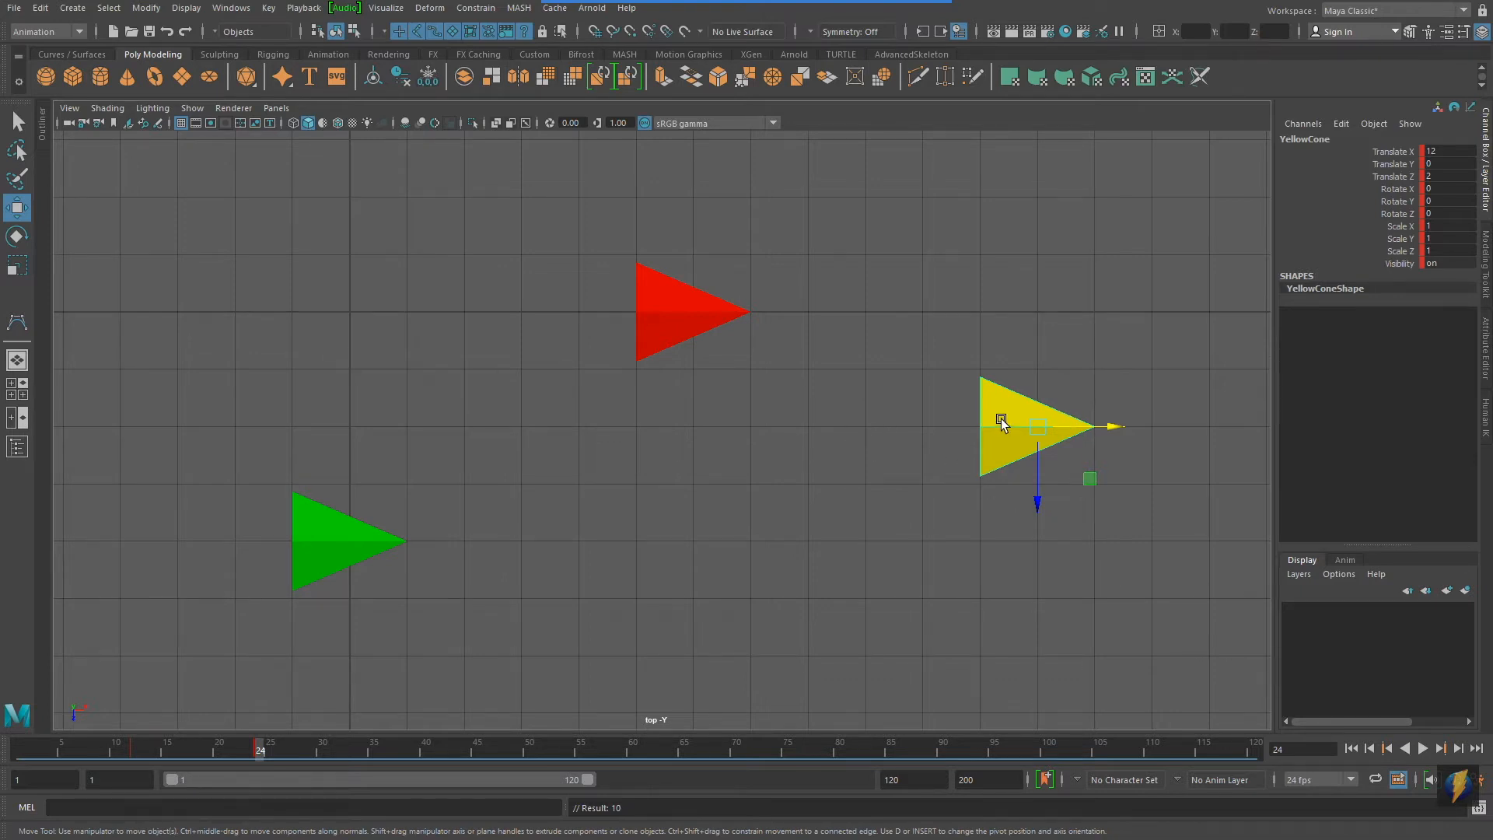
Play the animation from frame 1 to compare the red and yellow cones' motion
drag(255, 750, 19, 749)
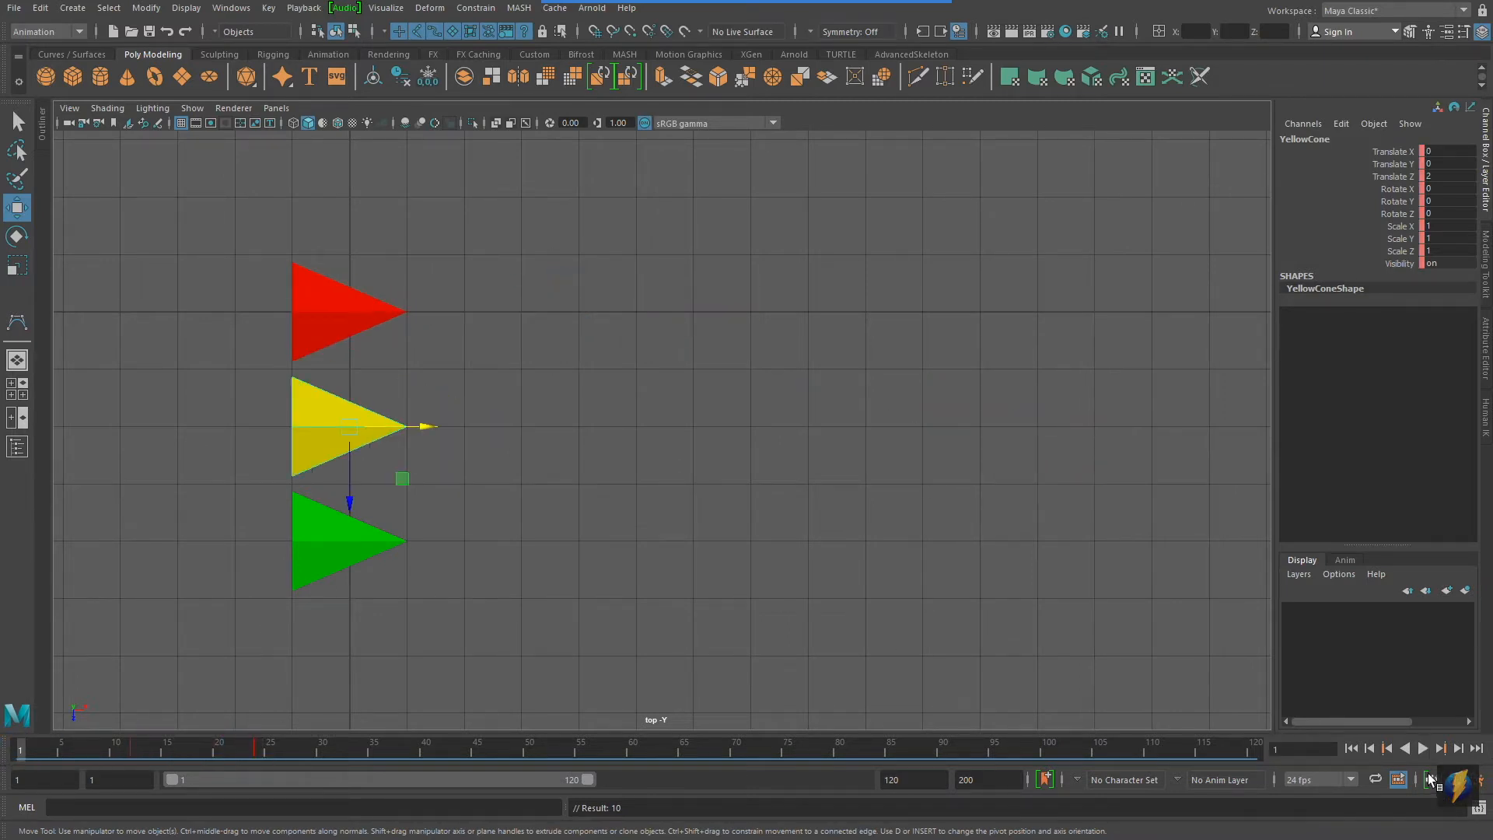
click(1421, 749)
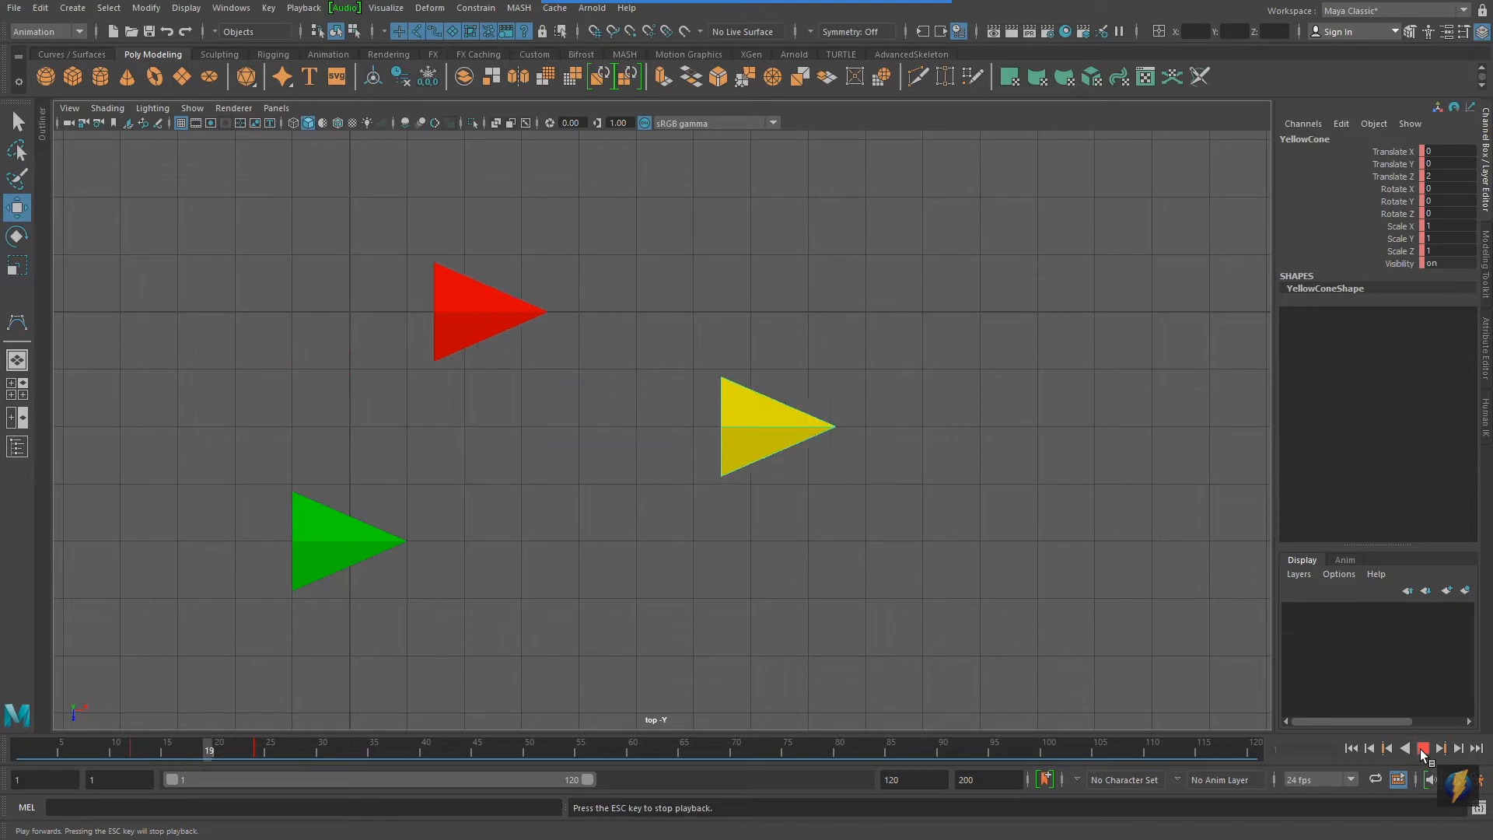
Stop playback, and at frame 60 move the green cone along X to Translate X 12 and set a key
click(1422, 749)
drag(480, 744, 13, 764)
click(320, 553)
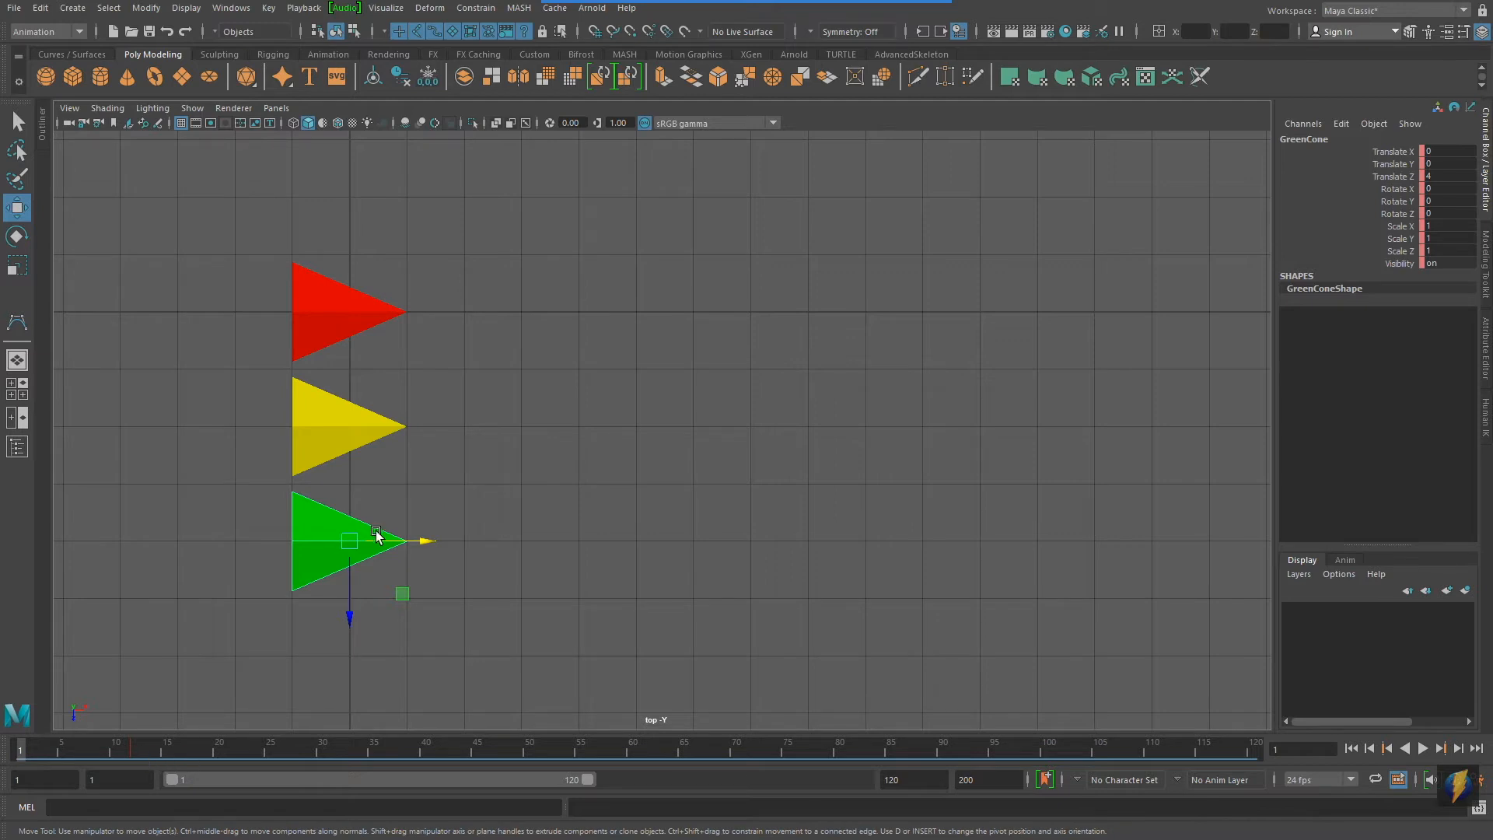
drag(107, 744, 408, 771)
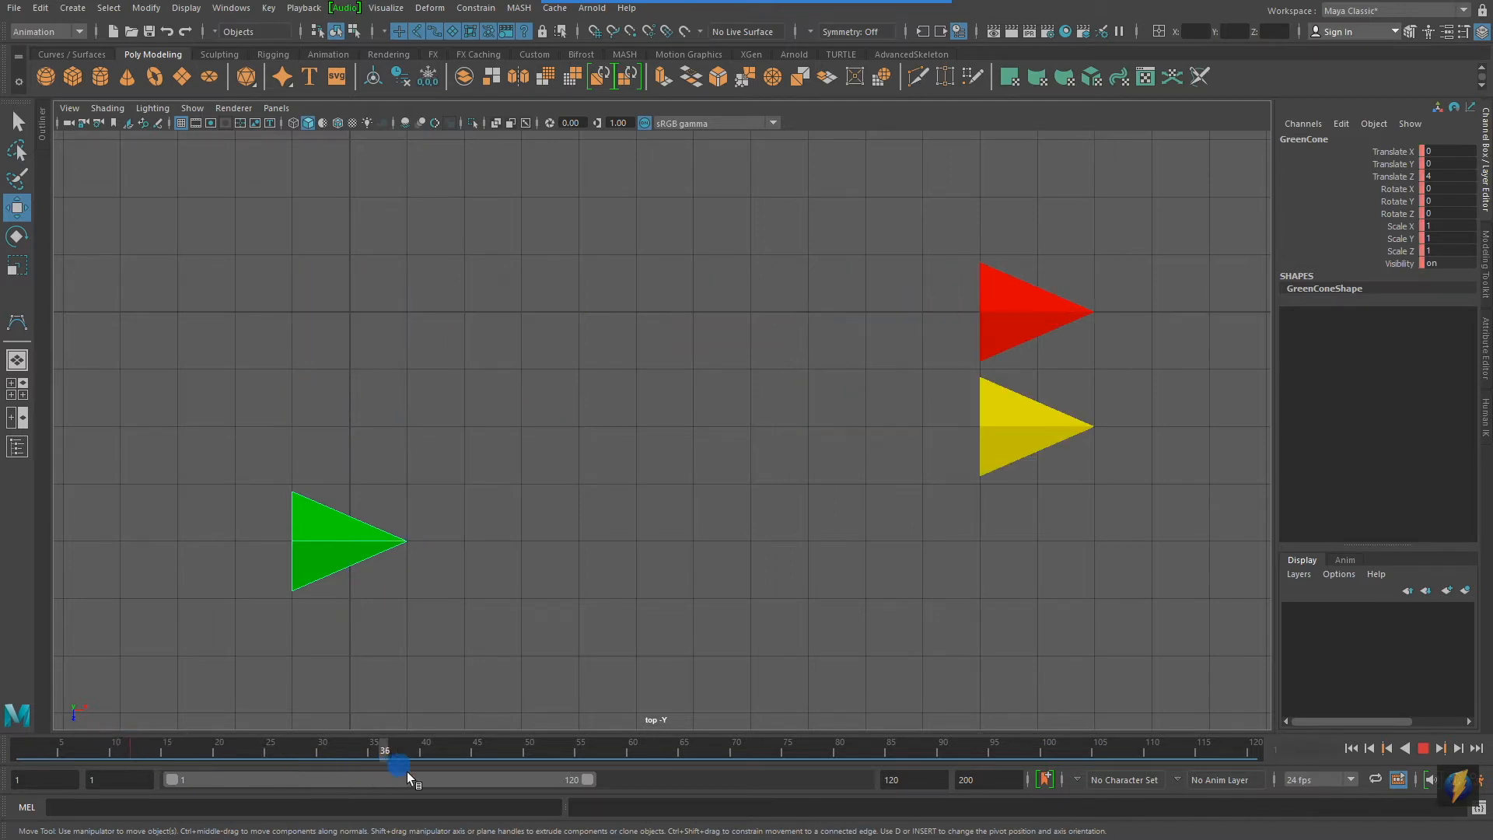
drag(635, 772, 633, 770)
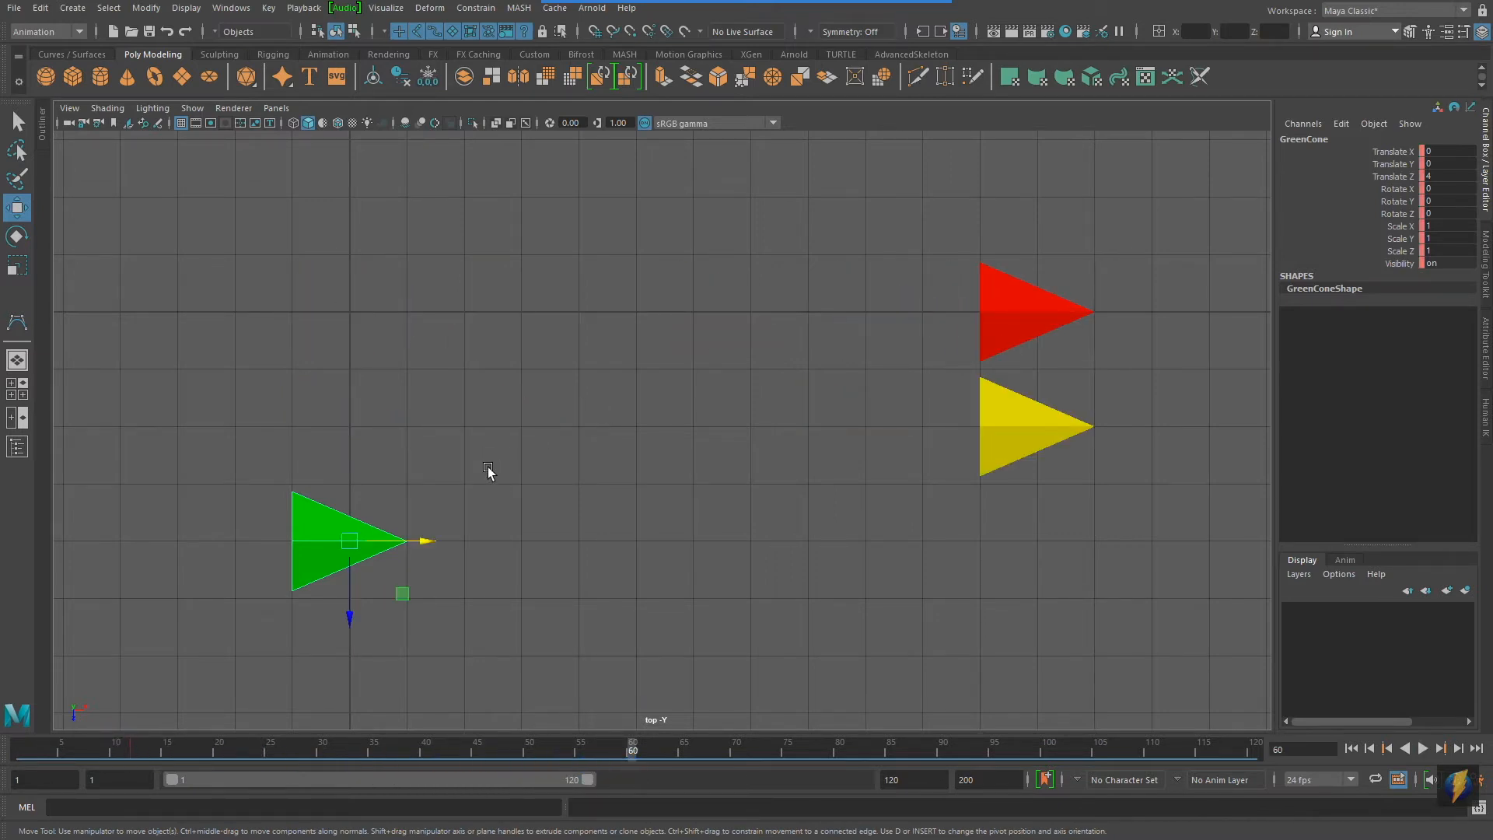
key(v)
drag(396, 539, 1017, 541)
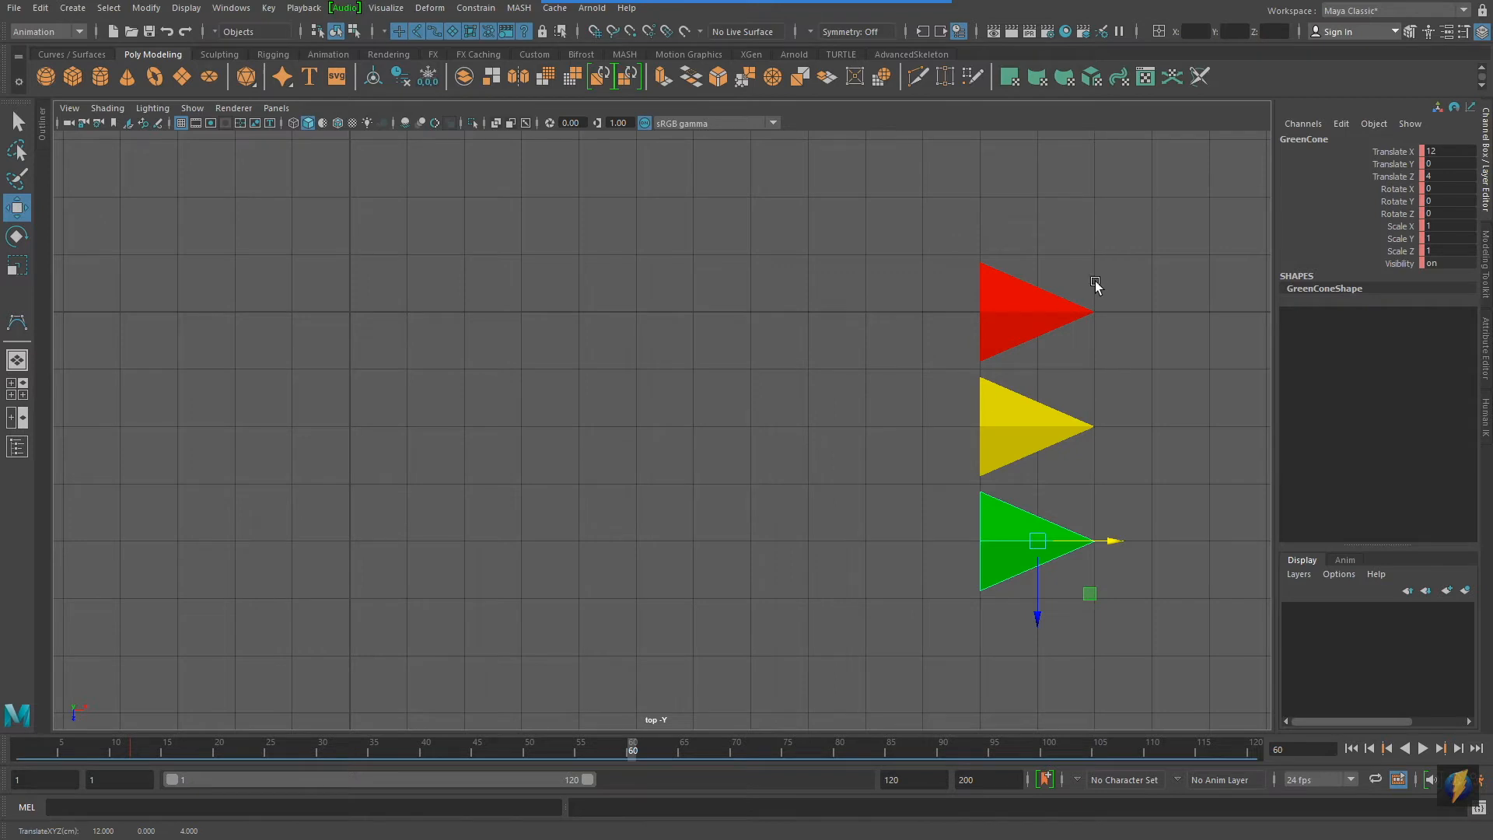
key(s)
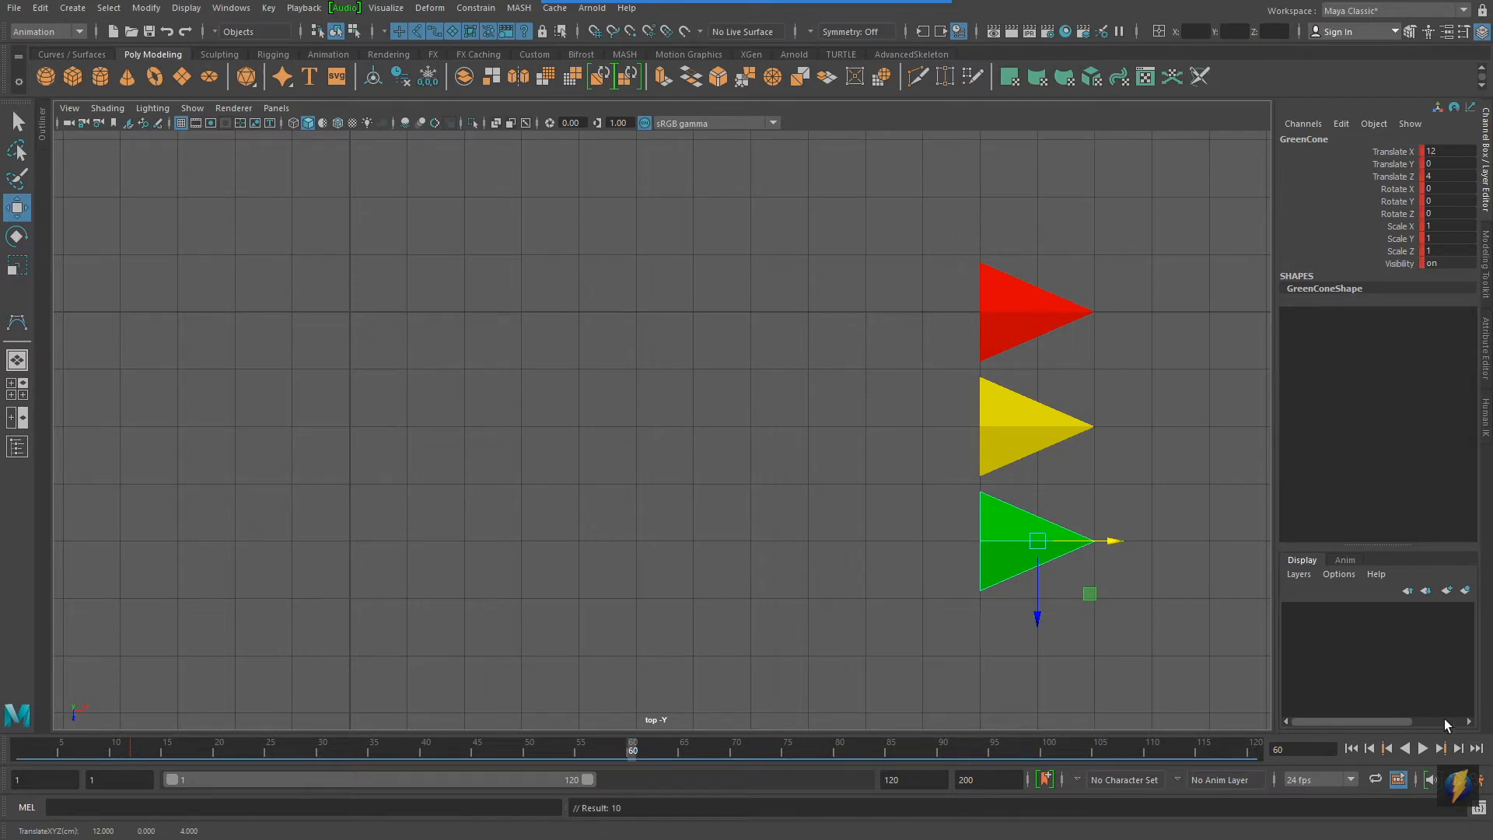
Play the animation from frame 1 to compare all three cones, scrub back through it, and return to frame 1
click(1352, 748)
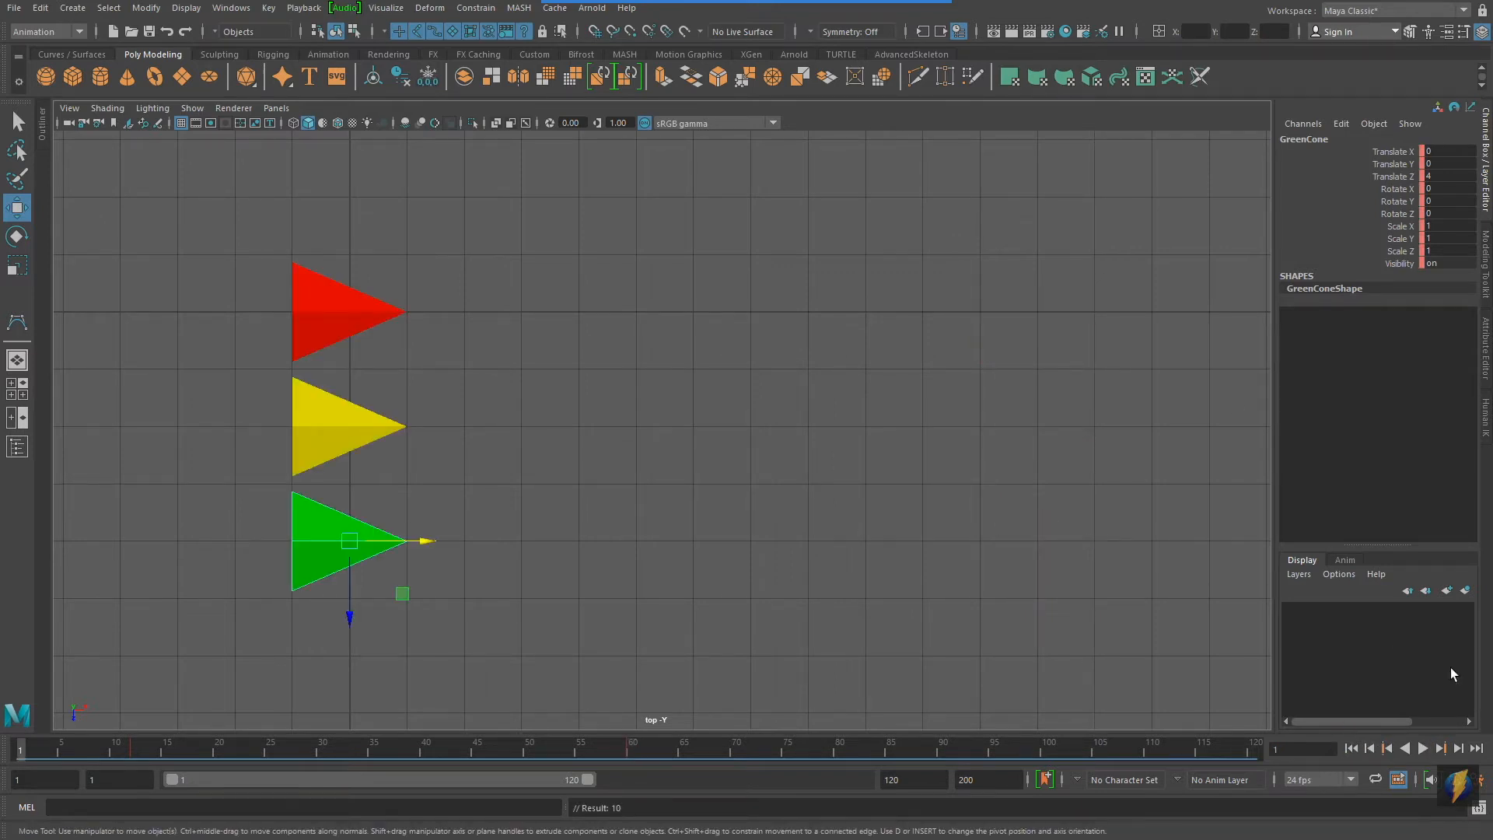
click(1418, 746)
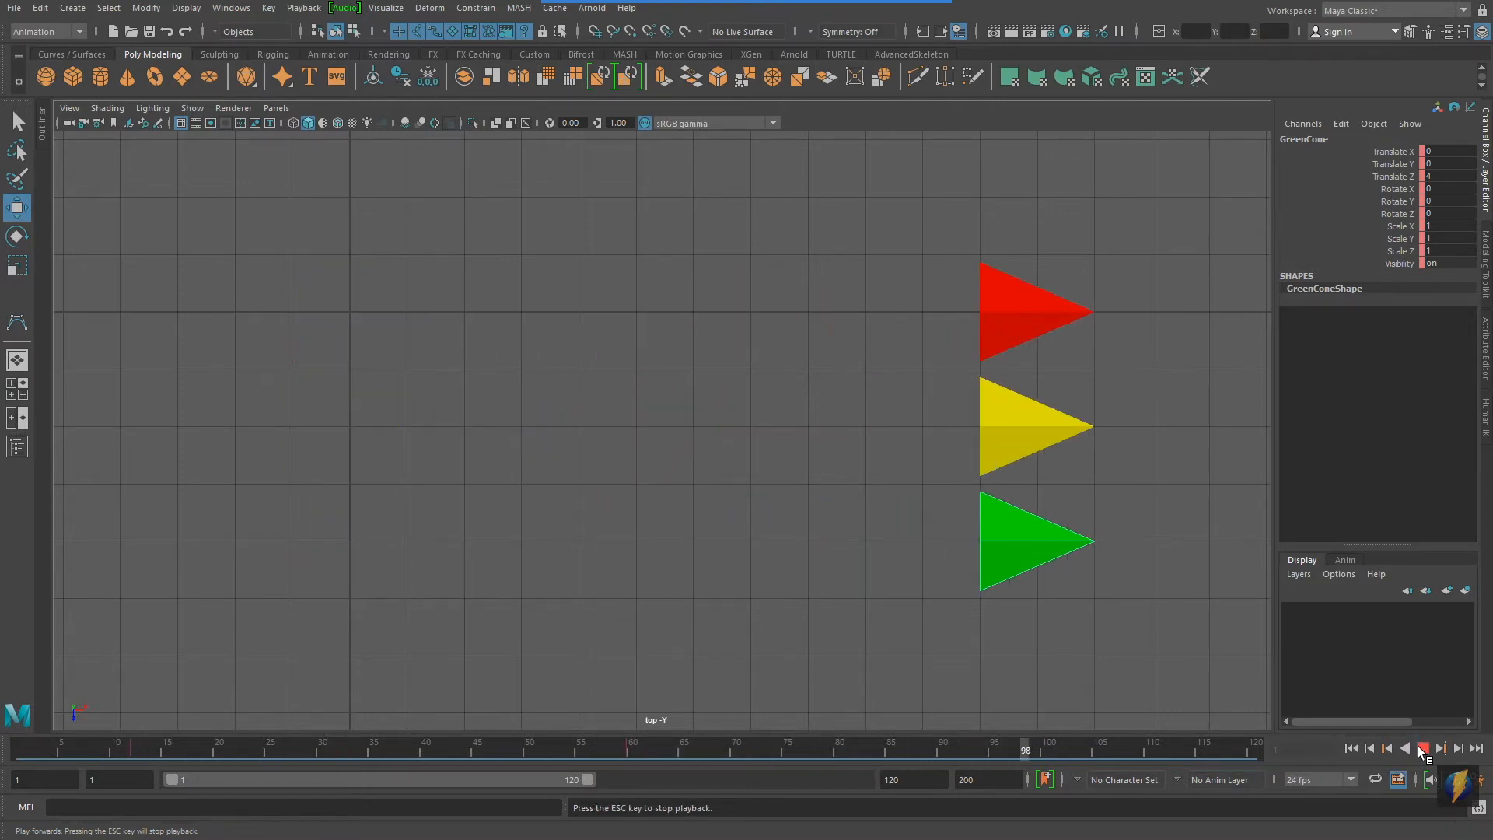
click(1417, 745)
click(1353, 748)
click(1424, 745)
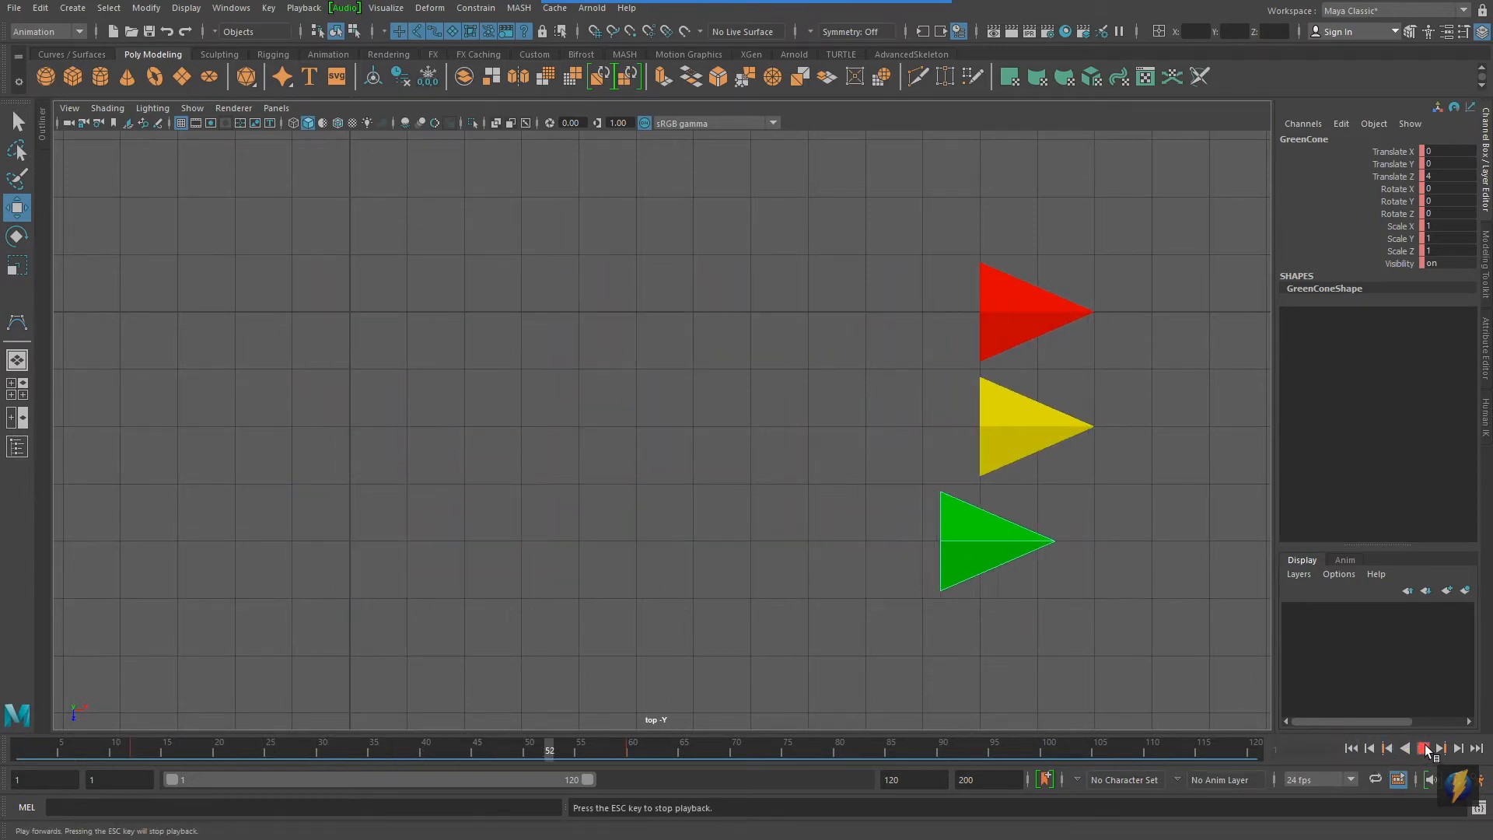
click(1425, 745)
drag(659, 749, 371, 754)
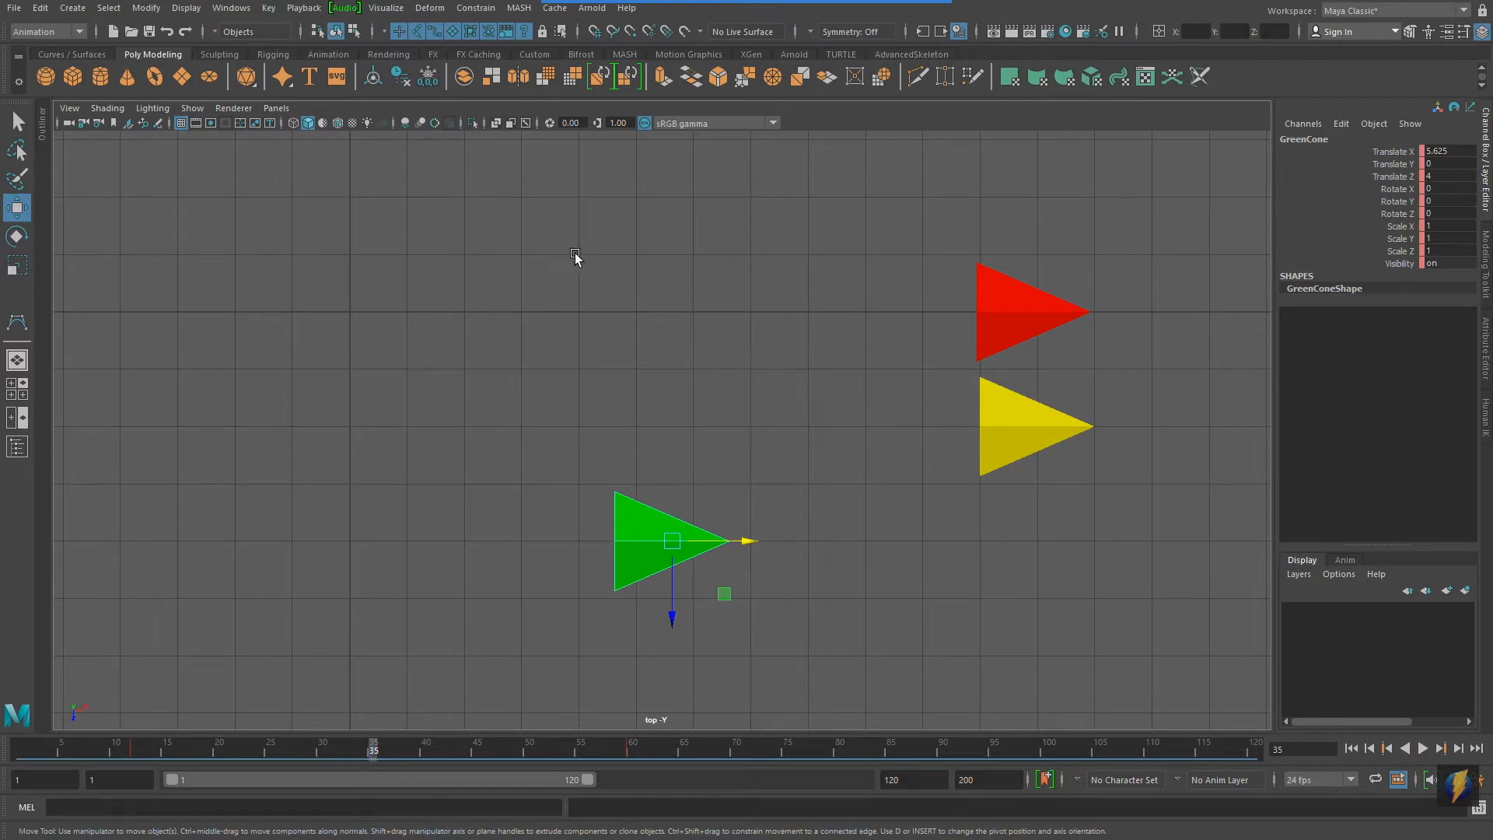
drag(415, 745, 14, 724)
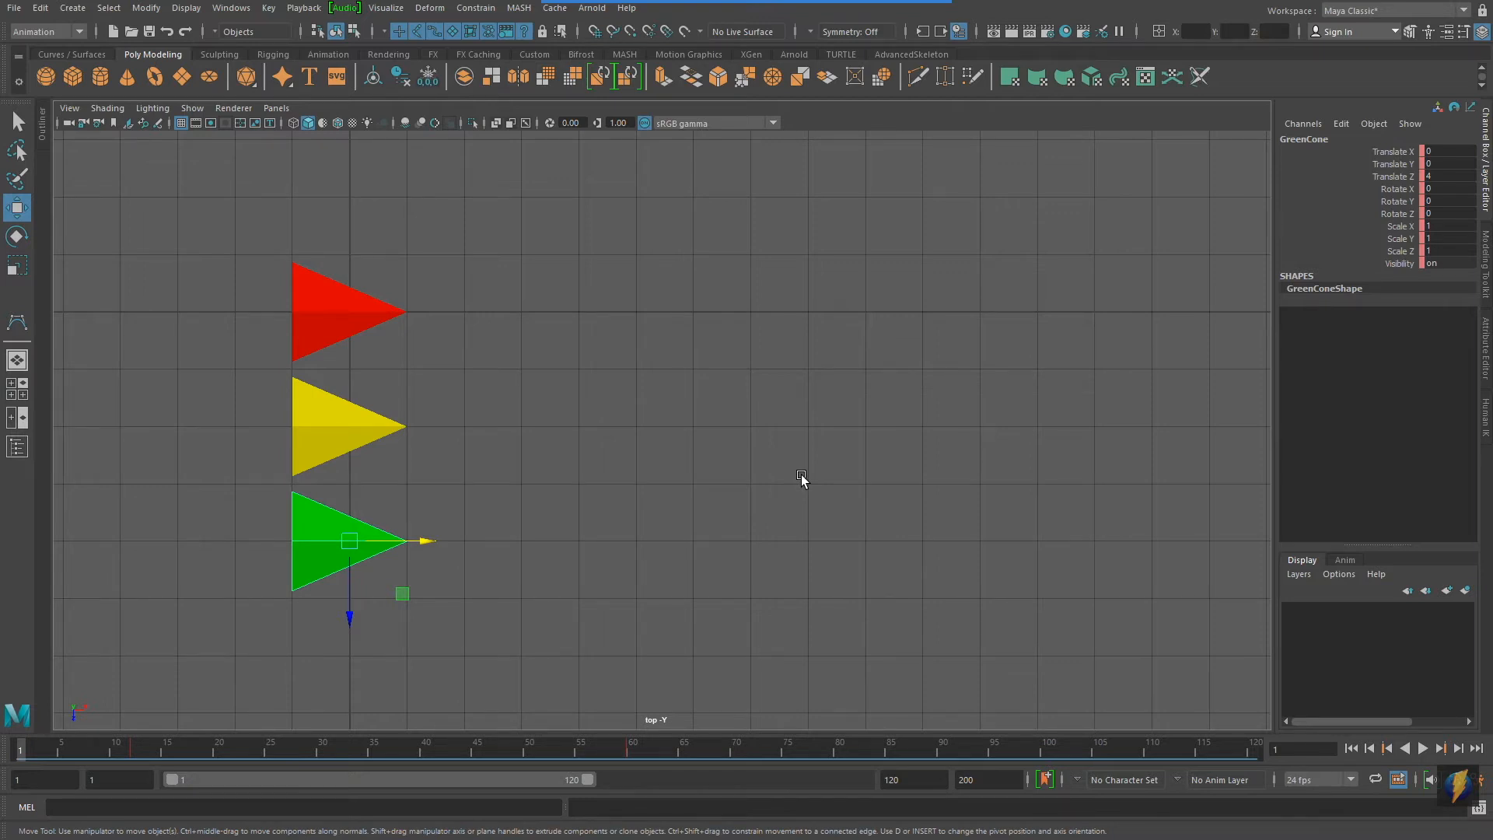
mouse_move(723, 2)
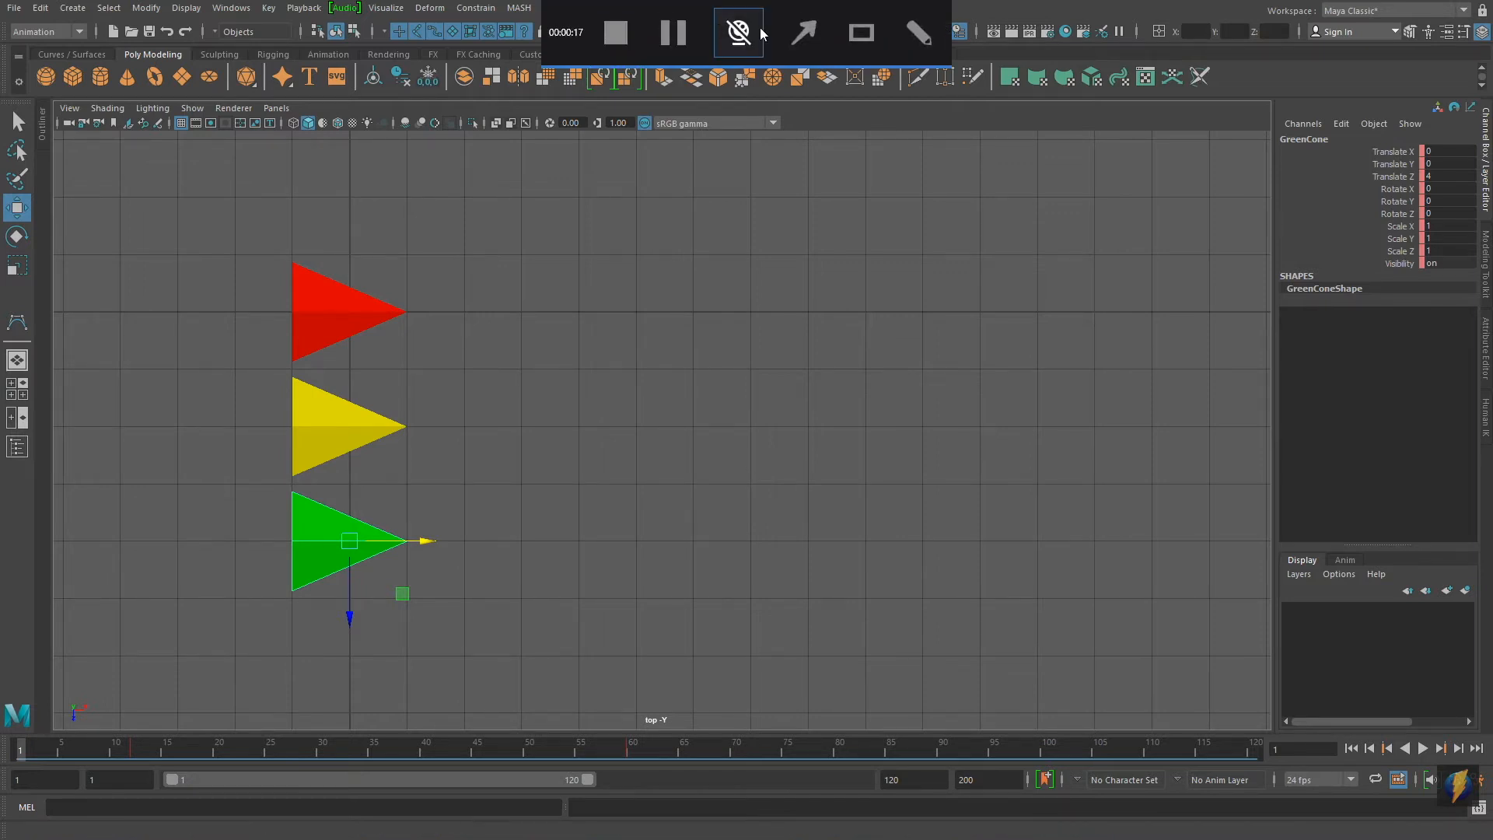
click(794, 21)
mouse_move(840, 356)
mouse_down()
mouse_move(1273, 617)
mouse_move(1457, 790)
mouse_move(1452, 766)
mouse_move(1470, 753)
mouse_move(1481, 785)
mouse_up()
Set the playback speed to Play every frame in the Time Slider preferences and save
click(1483, 783)
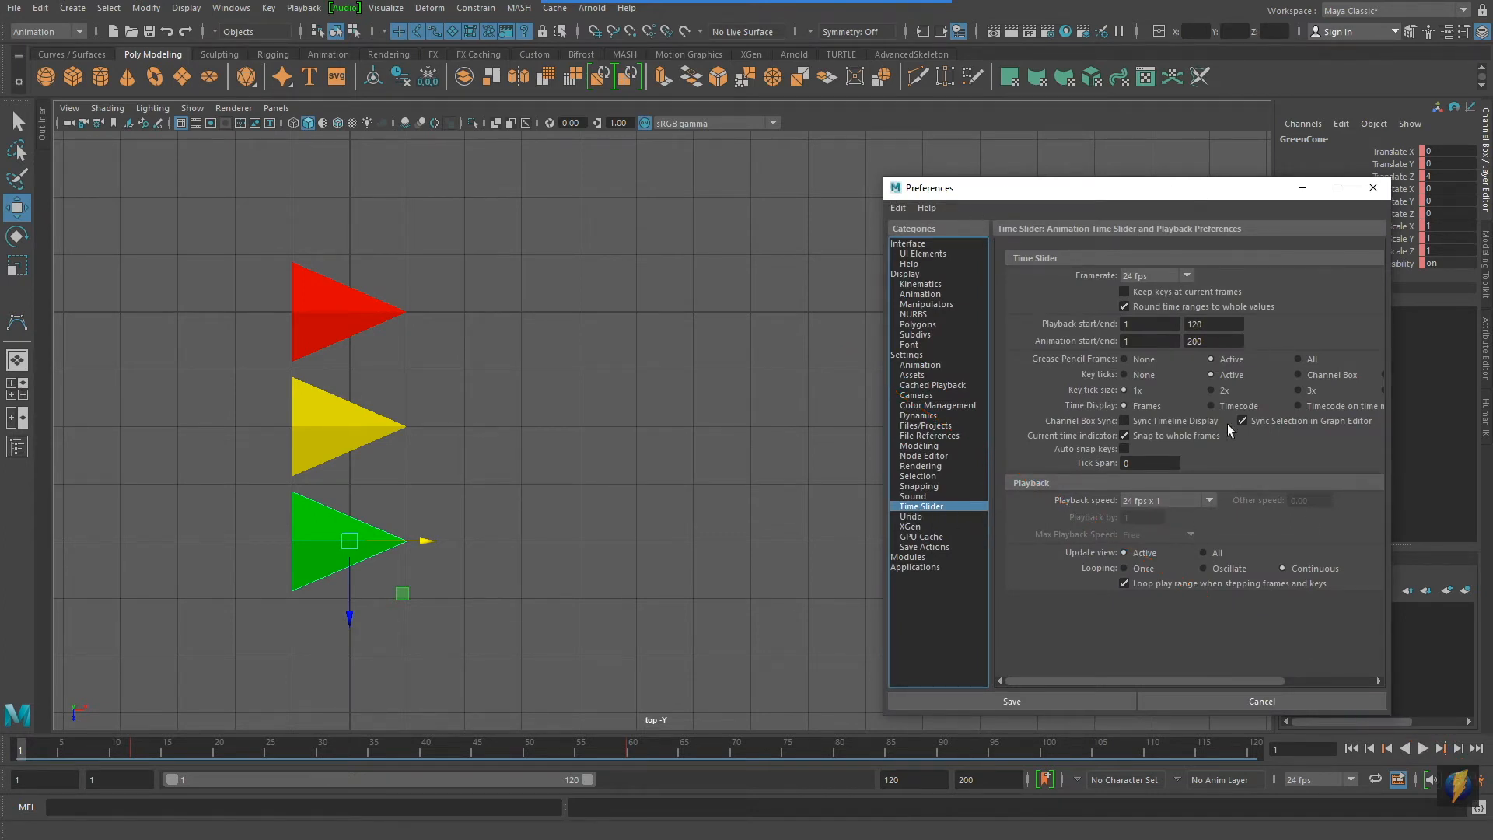
drag(1194, 190, 965, 175)
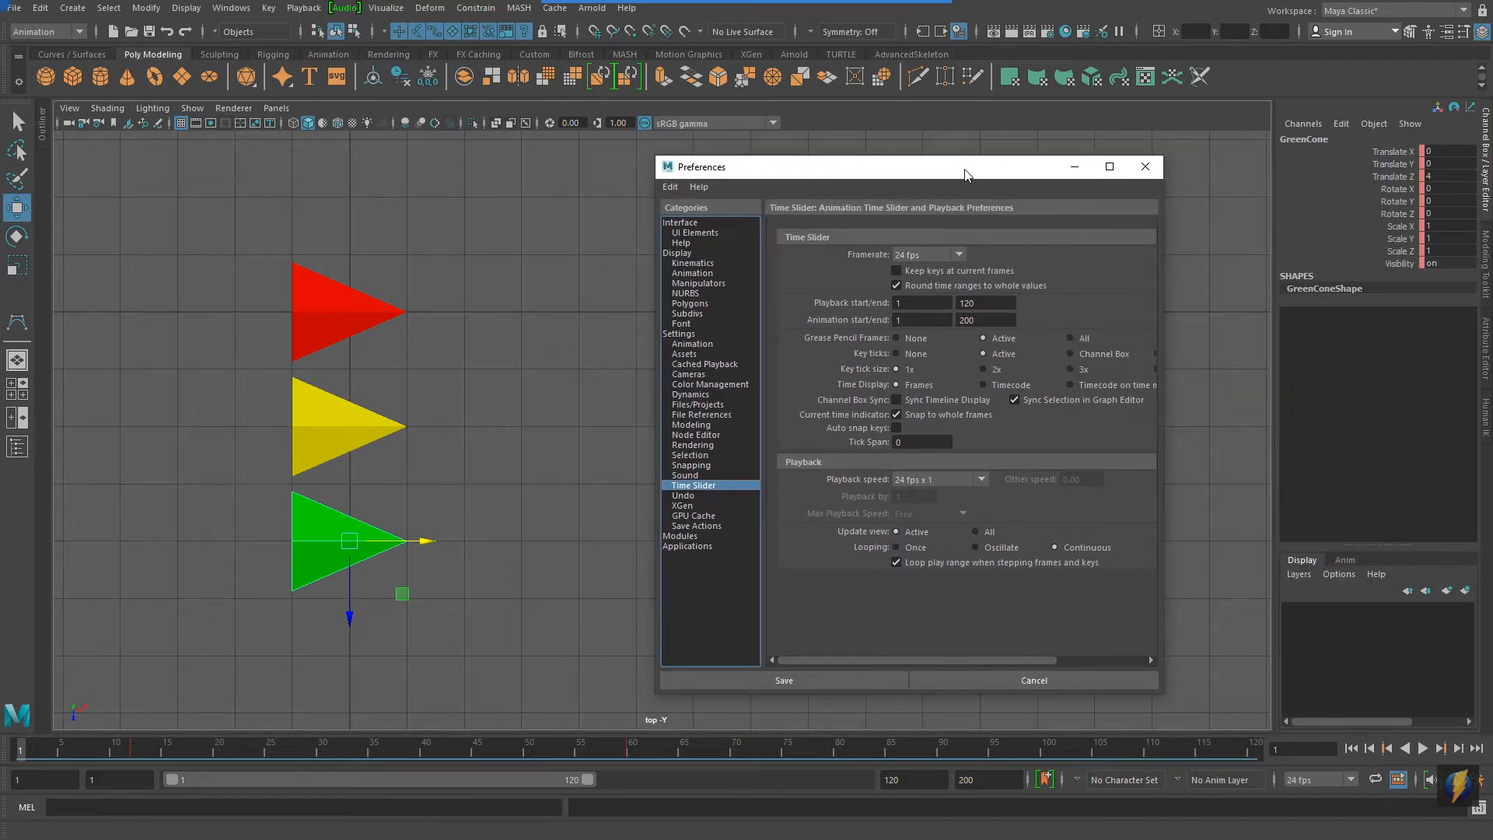
mouse_move(515, 240)
mouse_down()
mouse_move(813, 480)
mouse_move(911, 485)
mouse_up()
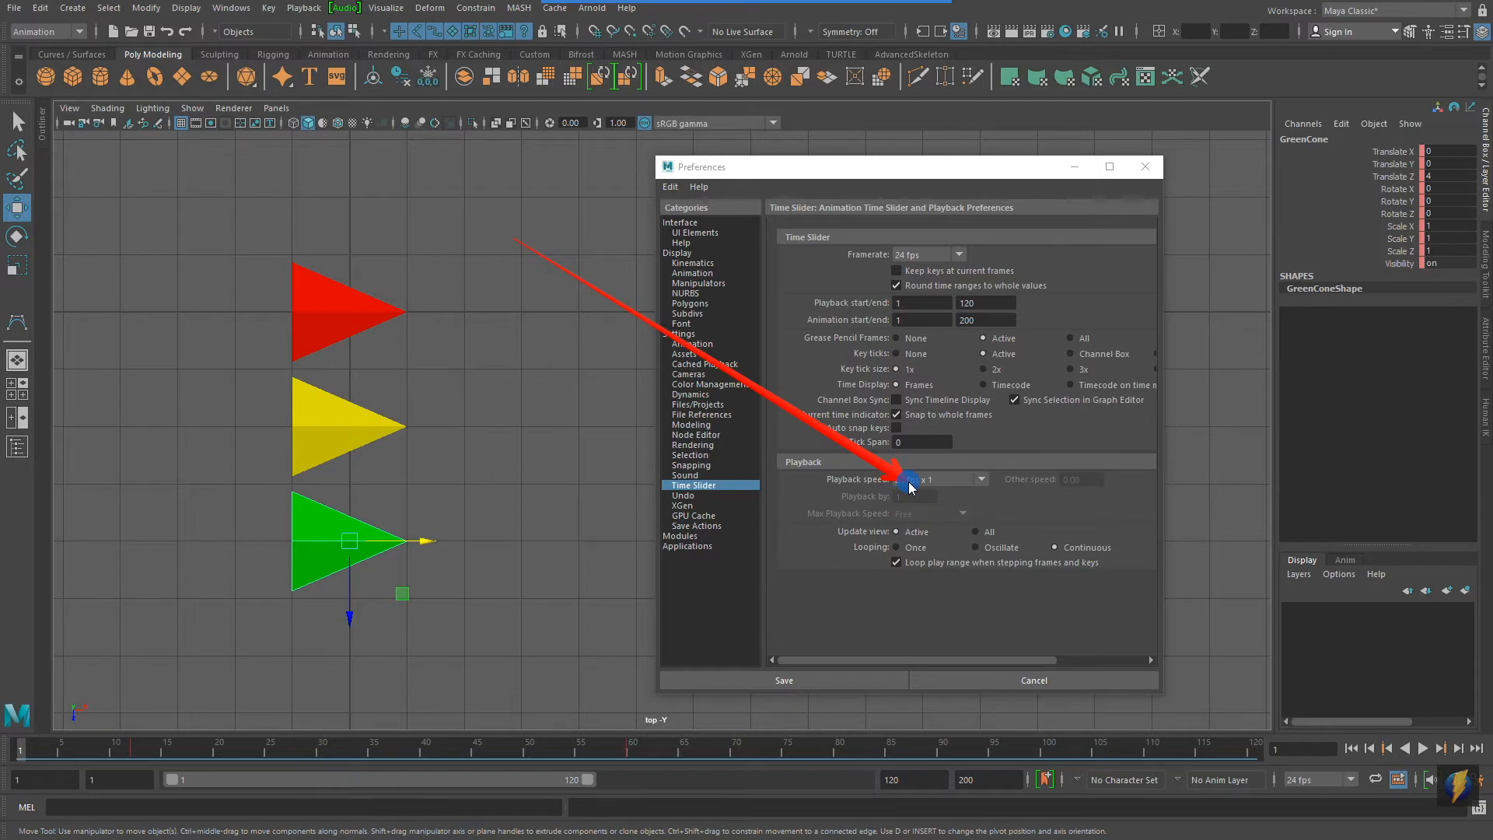
drag(909, 484, 892, 453)
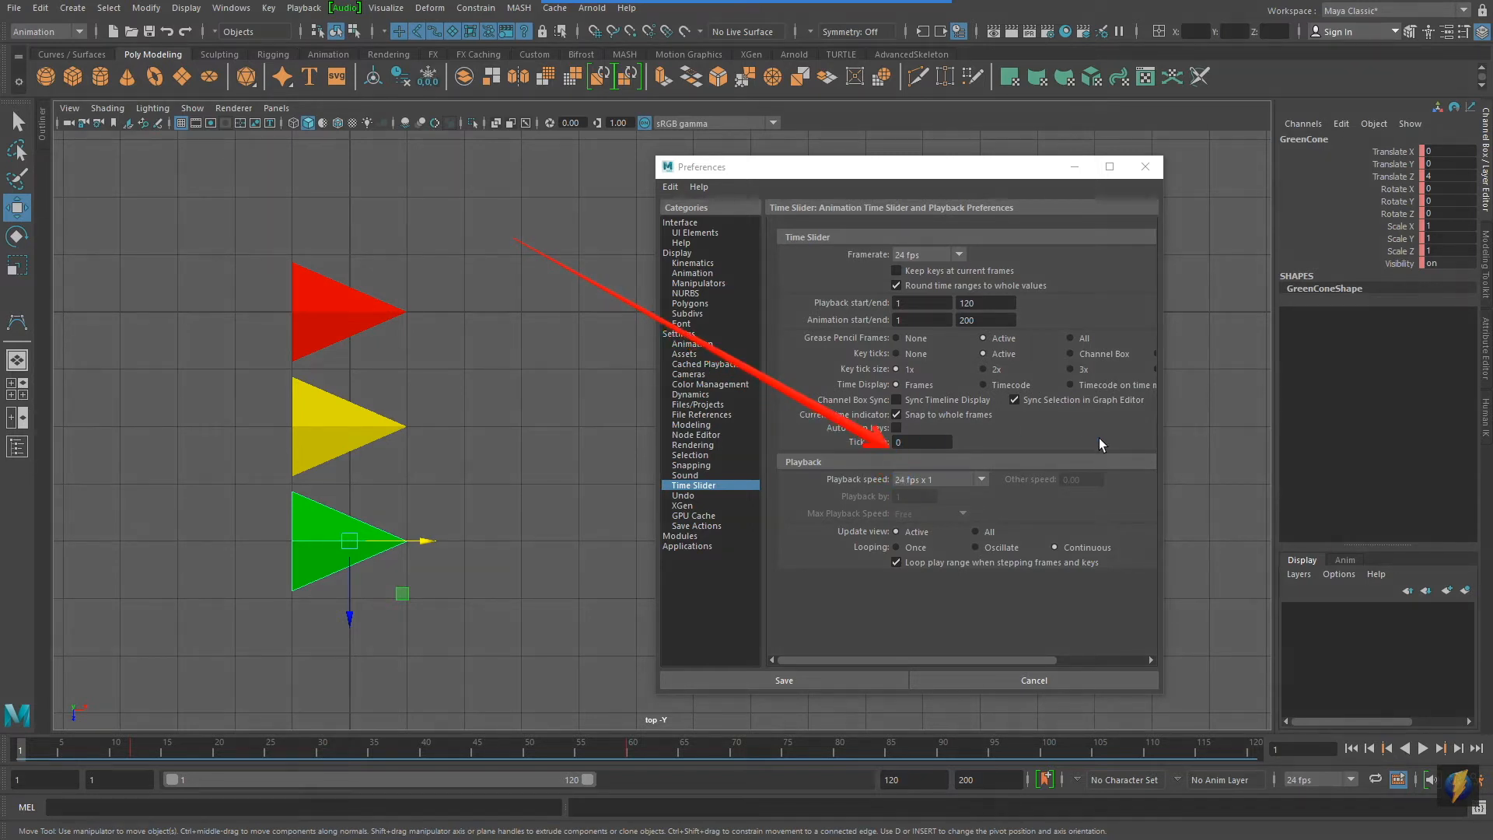
click(982, 482)
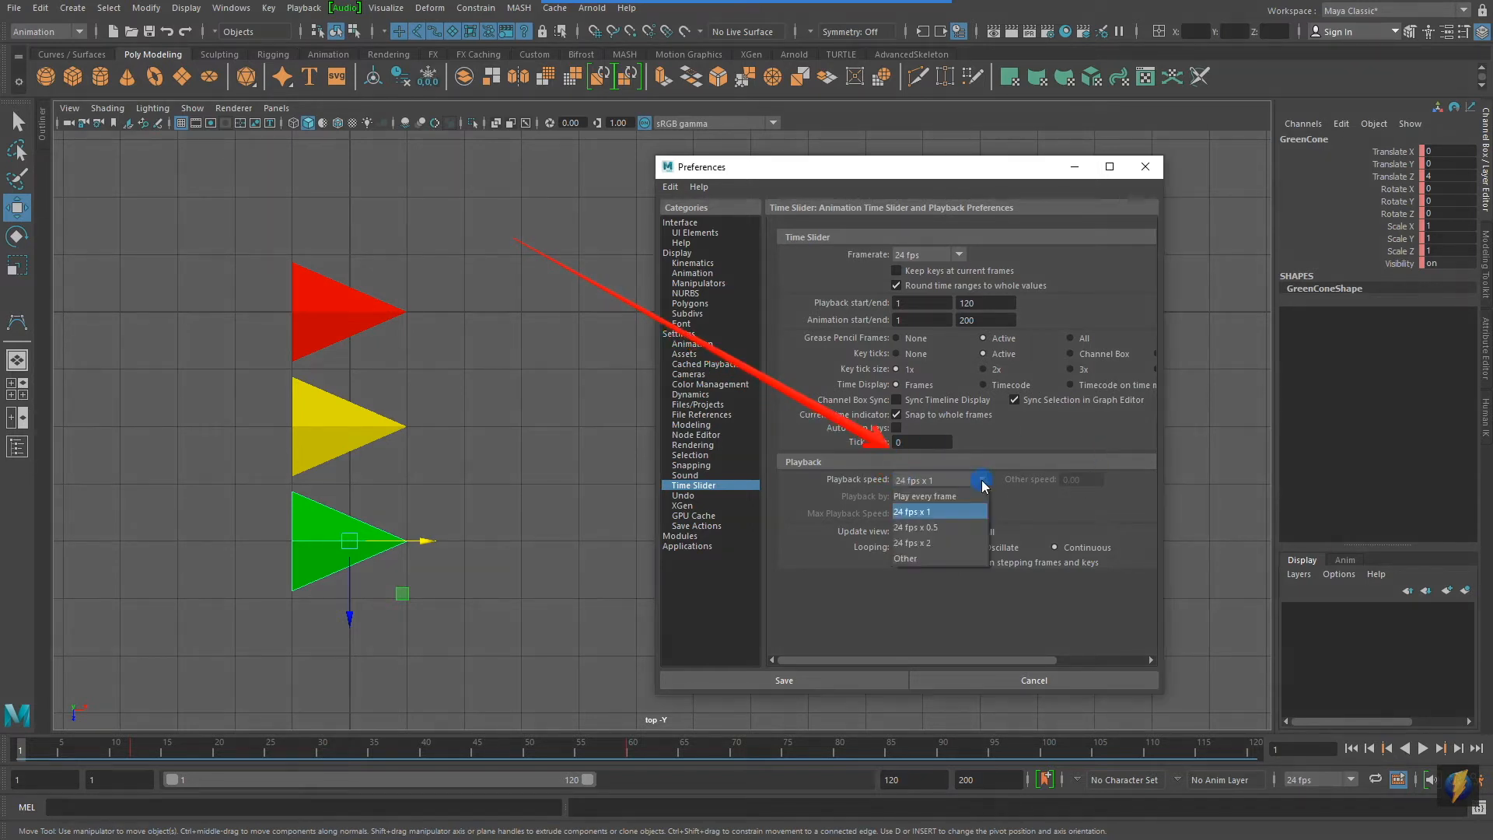
click(930, 496)
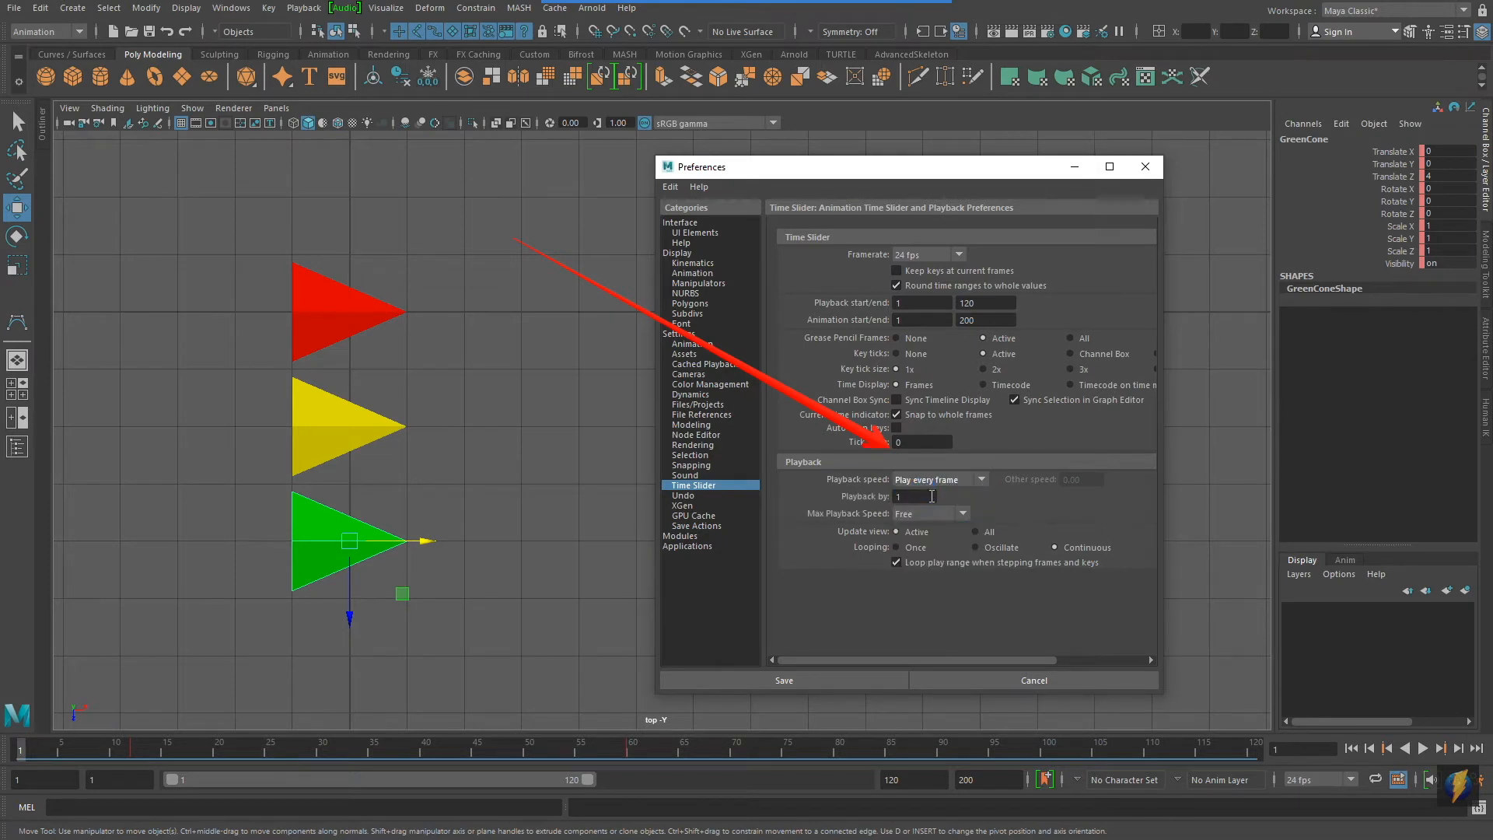
click(790, 678)
Play the animation from frame 1 to check the every-frame playback speed, and return to frame 1
click(1357, 747)
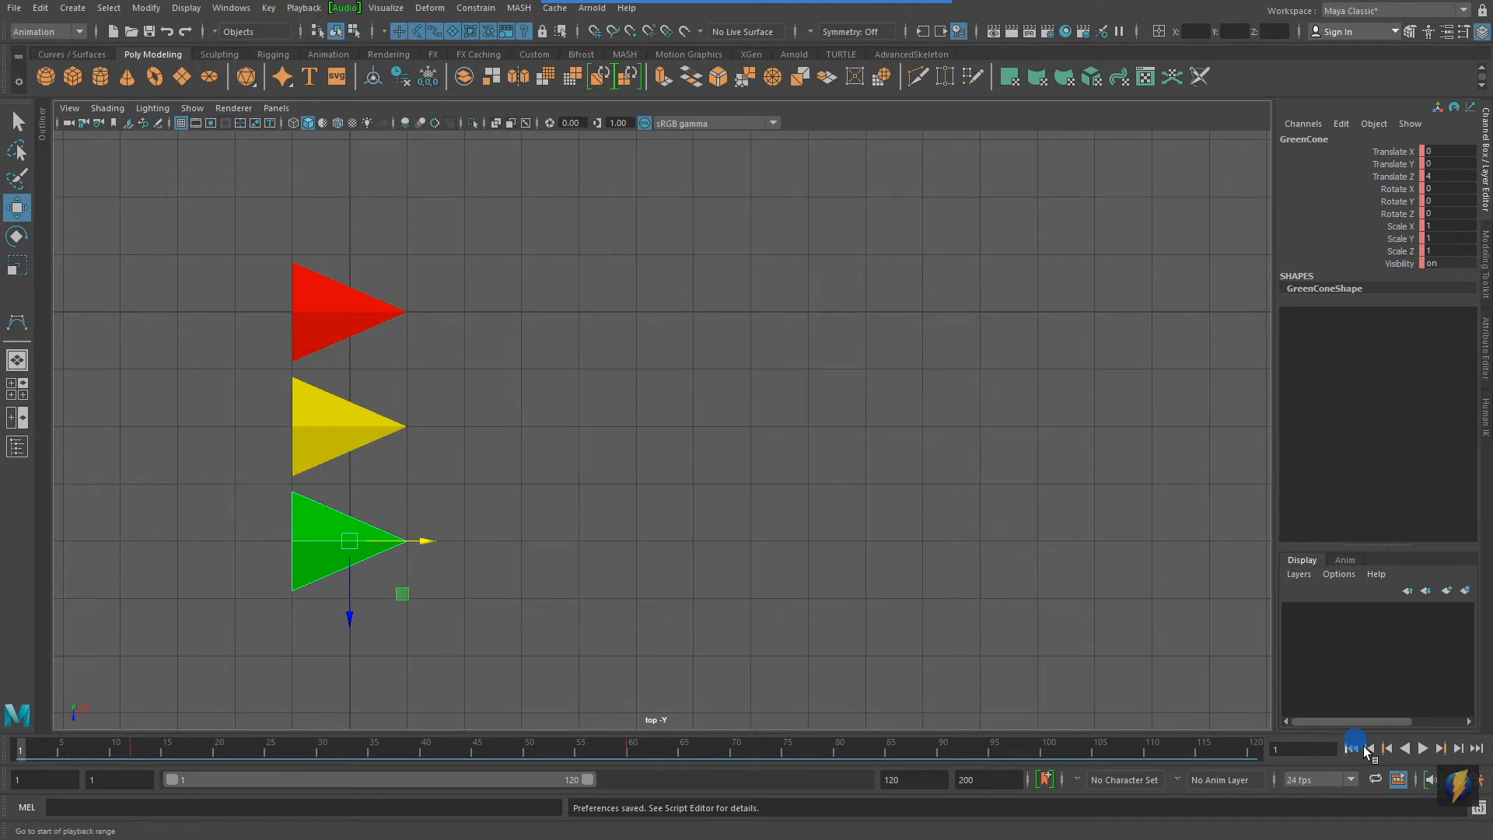
click(1422, 748)
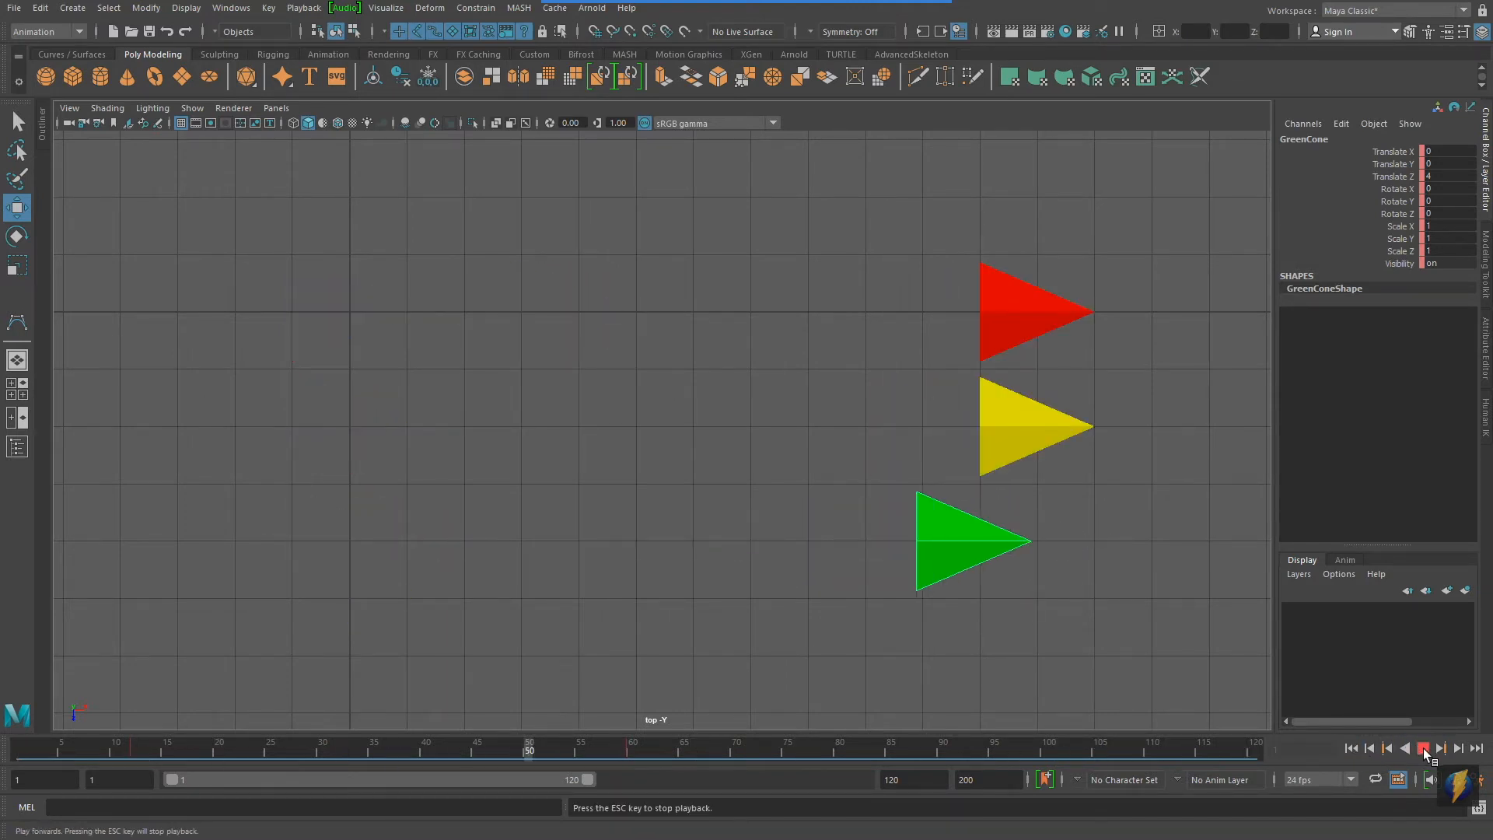
click(1423, 748)
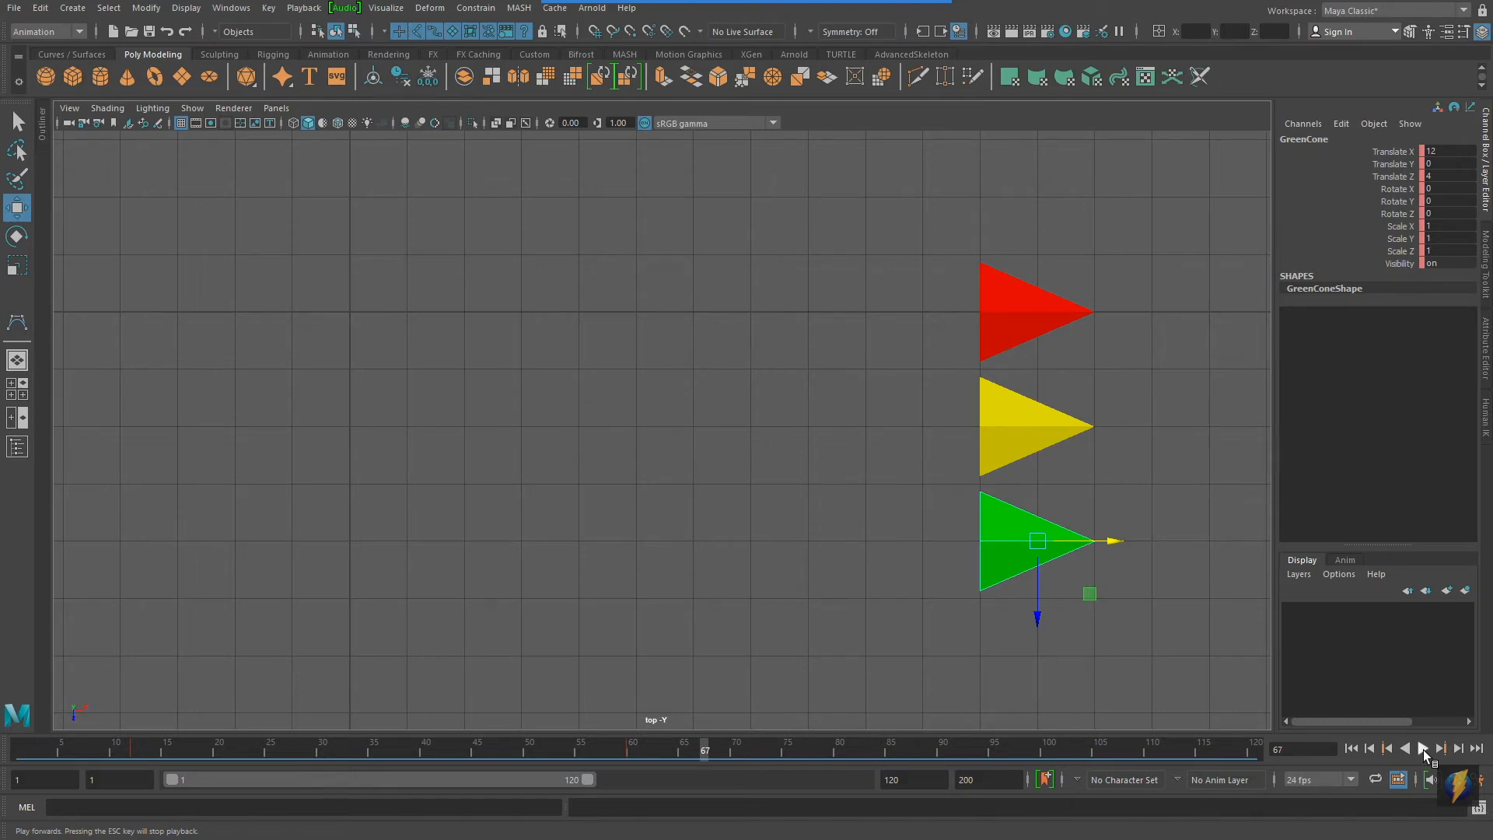
click(1352, 748)
Set the playback speed to 24 fps x 1 in the Time Slider preferences and save
click(1481, 779)
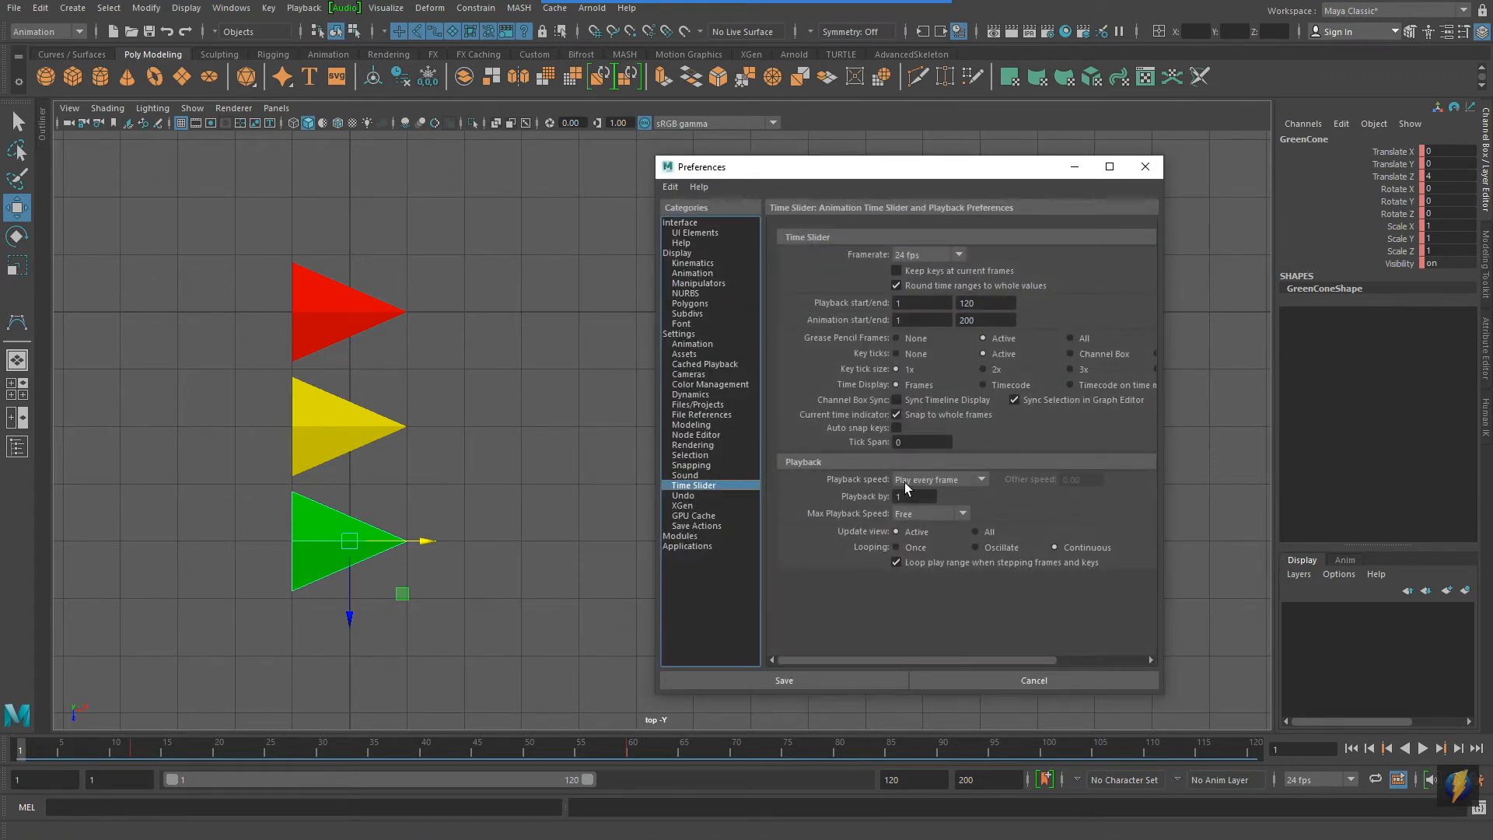
click(980, 479)
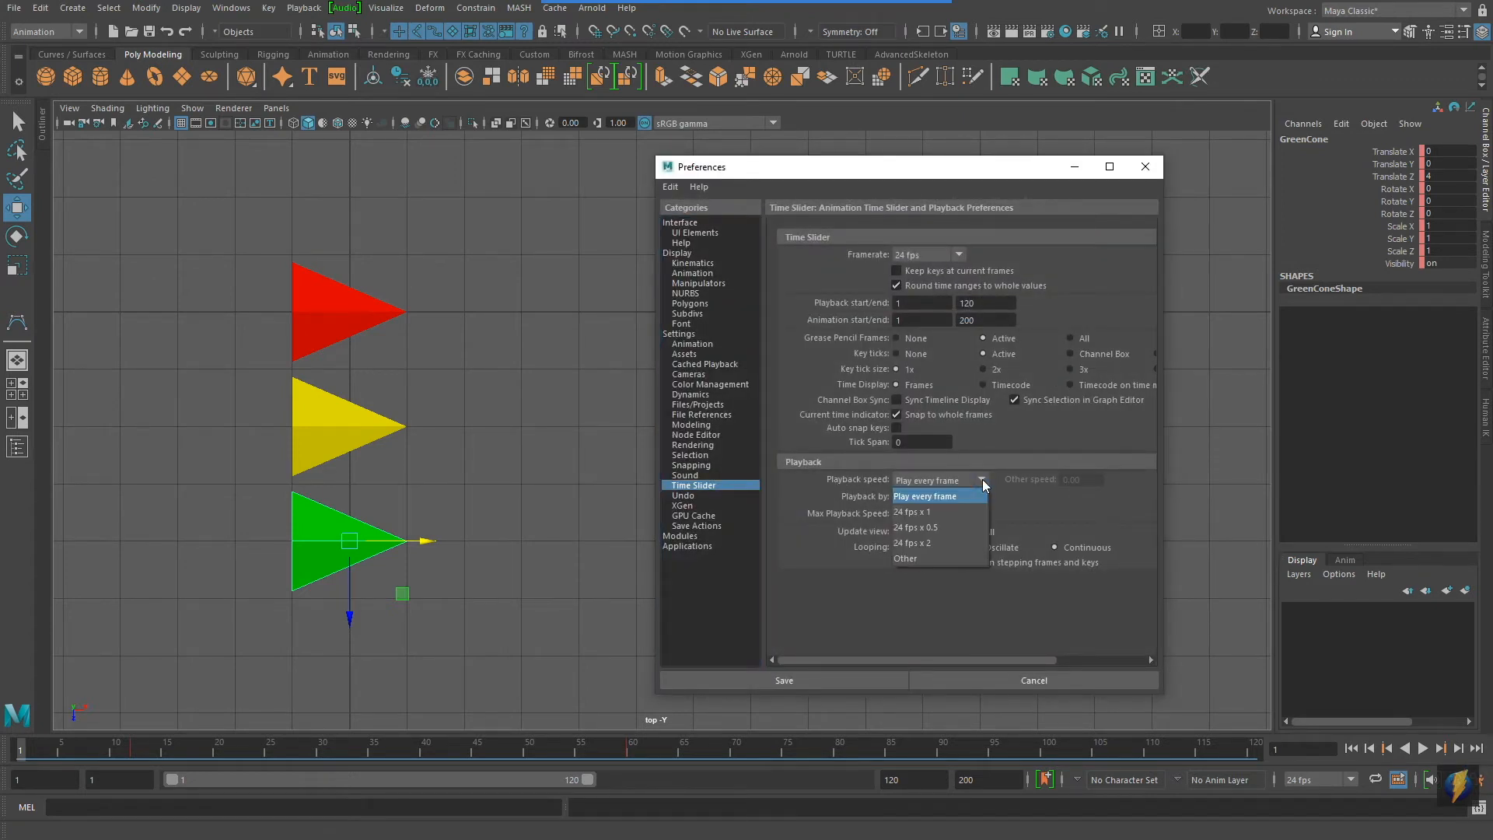
click(945, 512)
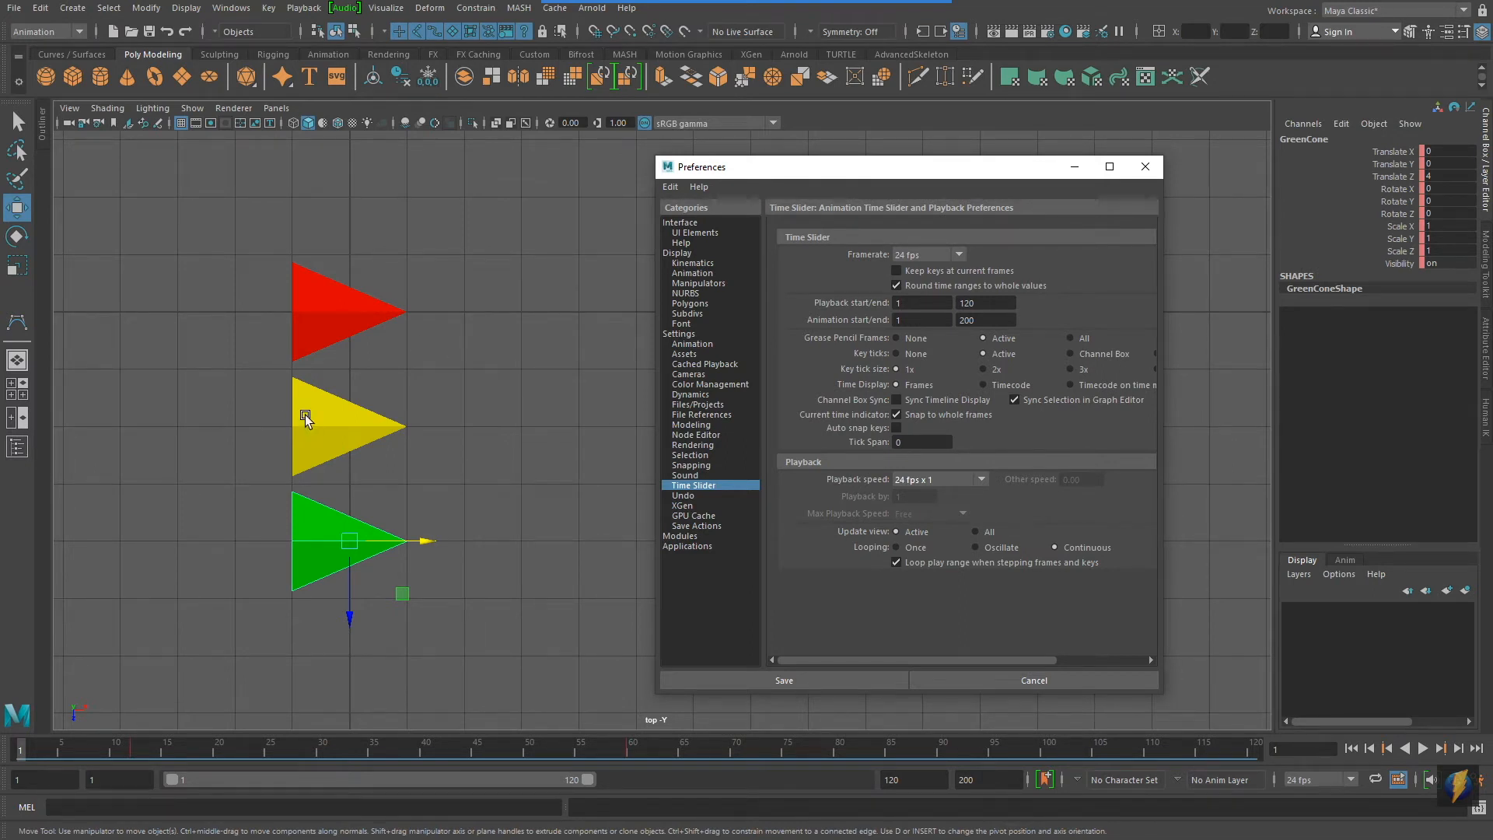
click(830, 680)
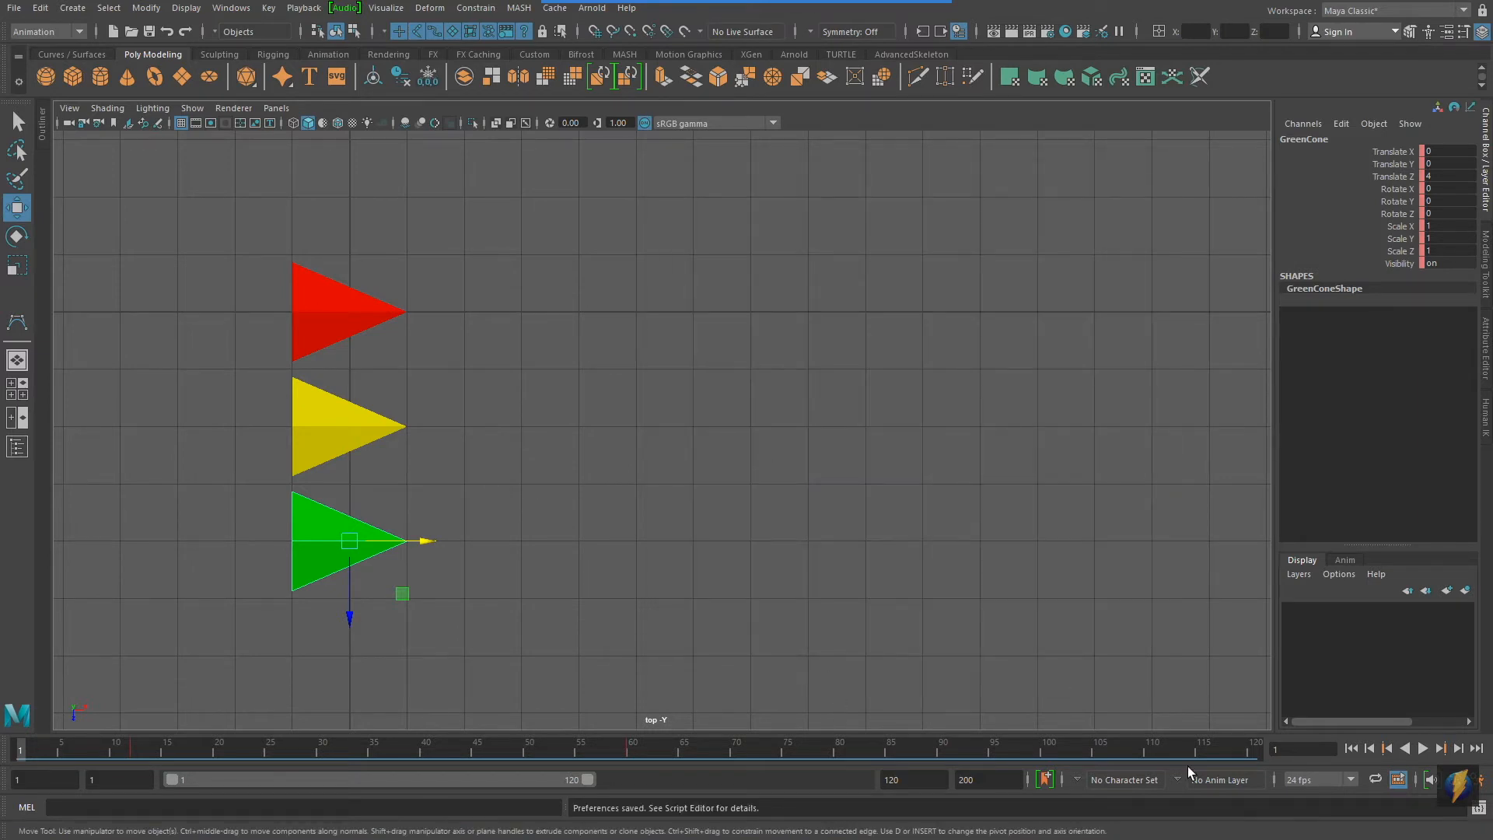
Play the three cones' animation at real-time speed, stop it, and return to frame 1
click(1425, 748)
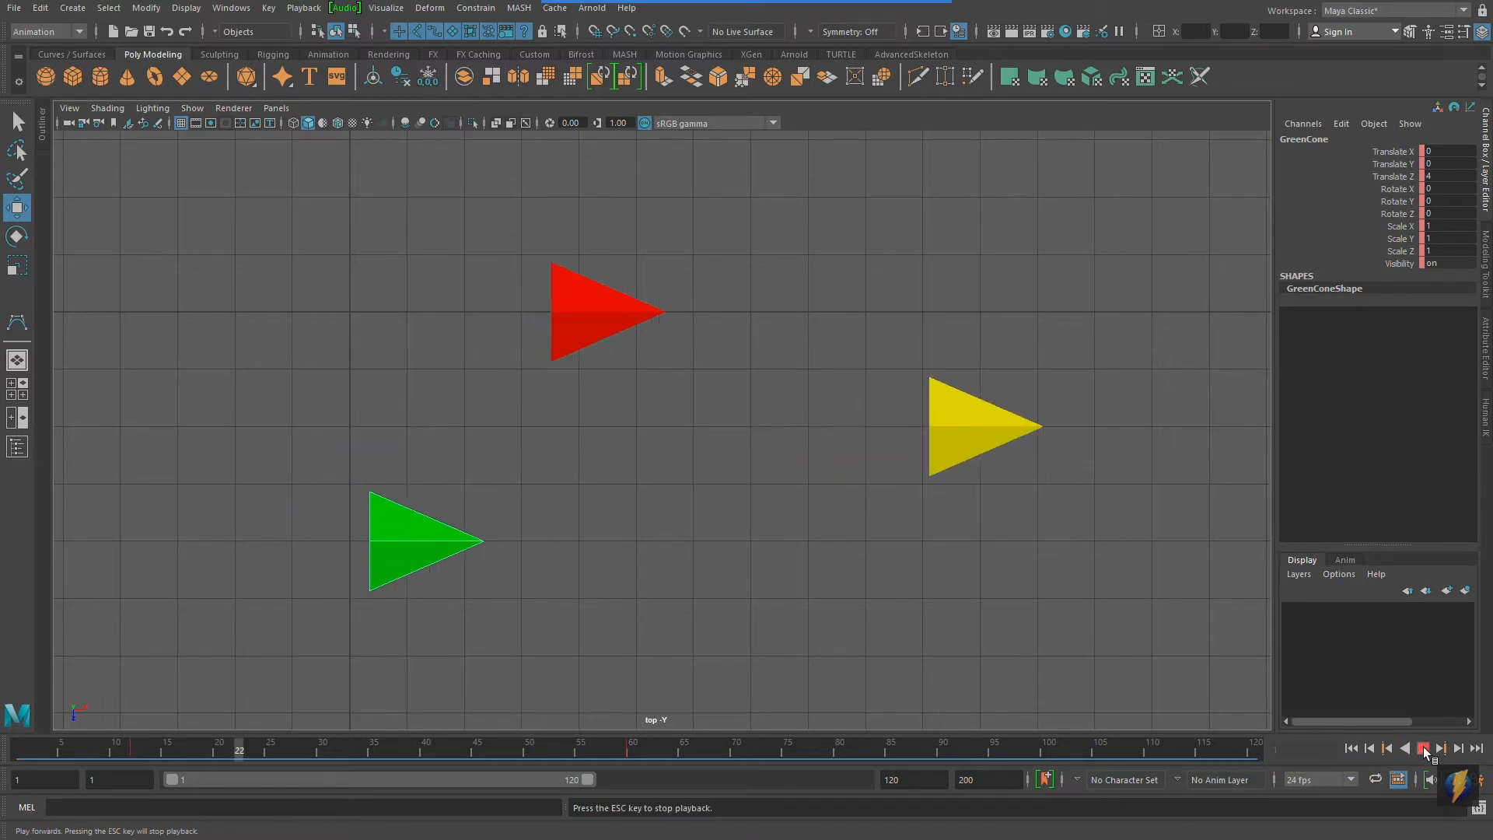
click(1423, 749)
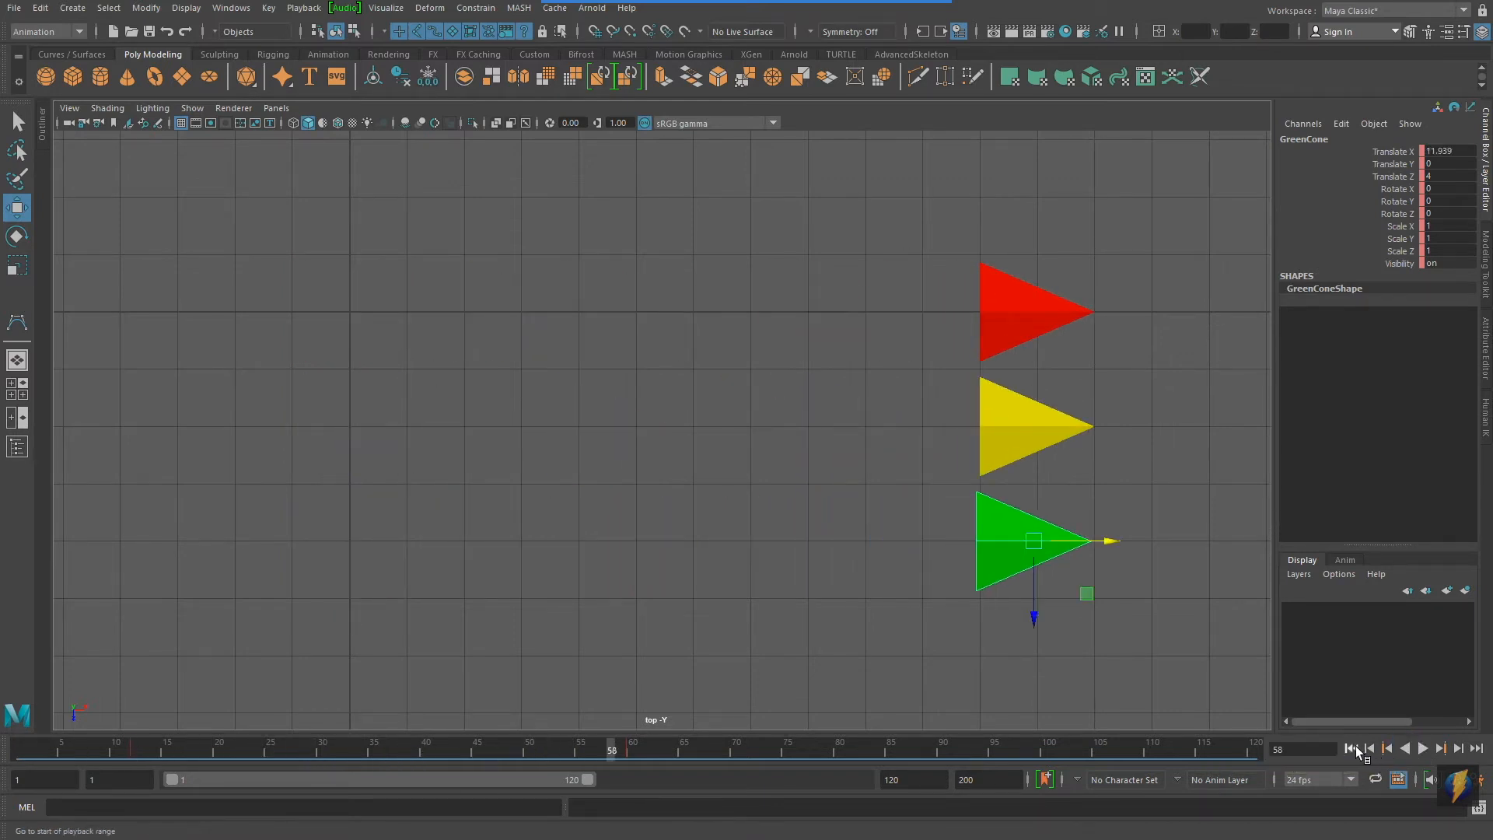
click(1353, 749)
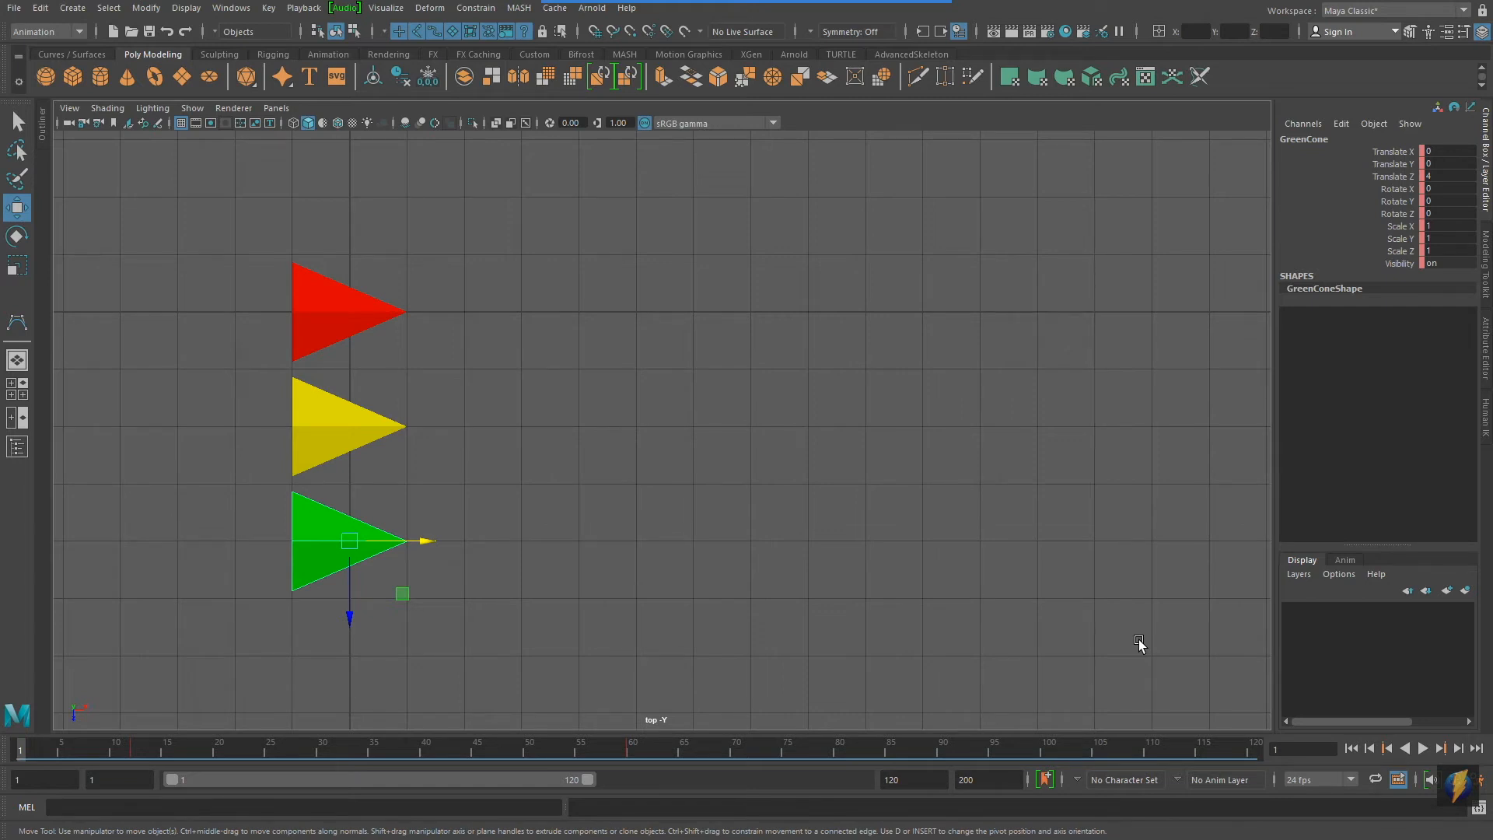
Inspect the red cone at frame 21, and examine the yellow cone at its key on frame 24
alt+middle_drag(734, 353, 800, 343)
click(424, 297)
alt+middle_drag(719, 314, 707, 364)
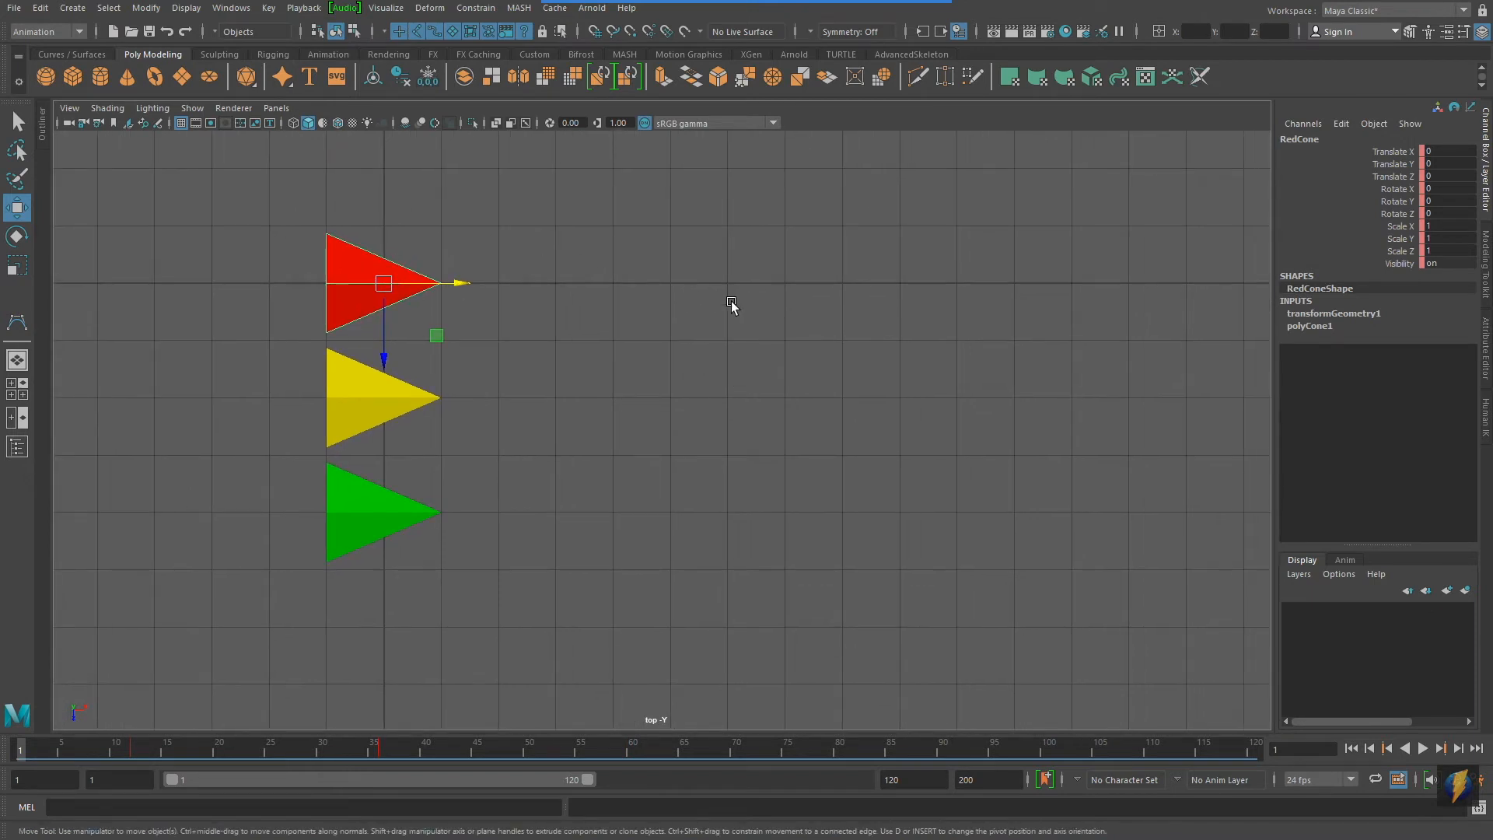
drag(69, 748, 232, 765)
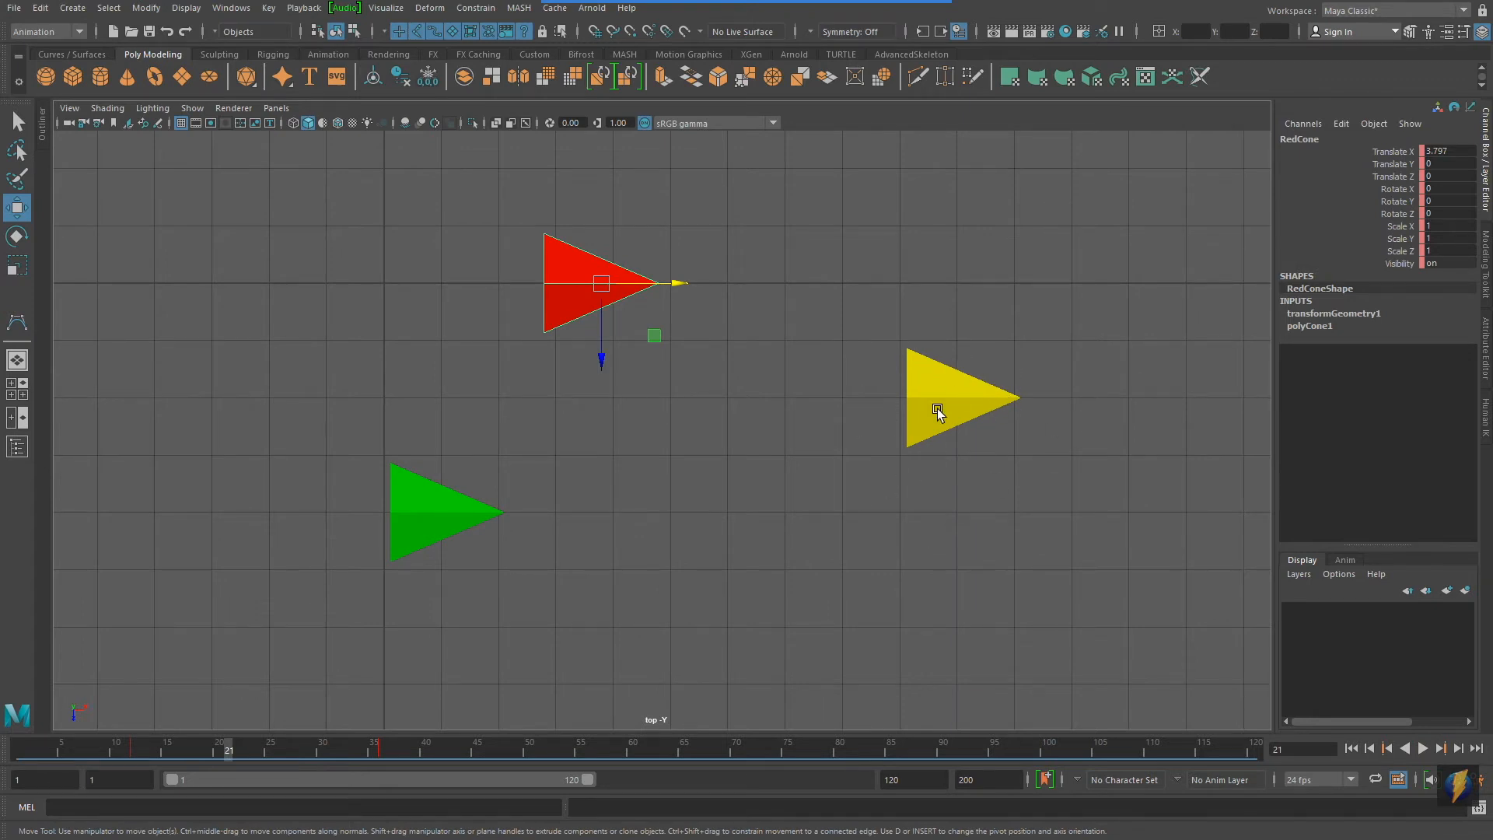
mouse_move(228, 750)
mouse_down()
mouse_move(389, 750)
mouse_move(98, 745)
mouse_move(237, 754)
mouse_move(150, 759)
mouse_move(227, 749)
mouse_up()
click(941, 436)
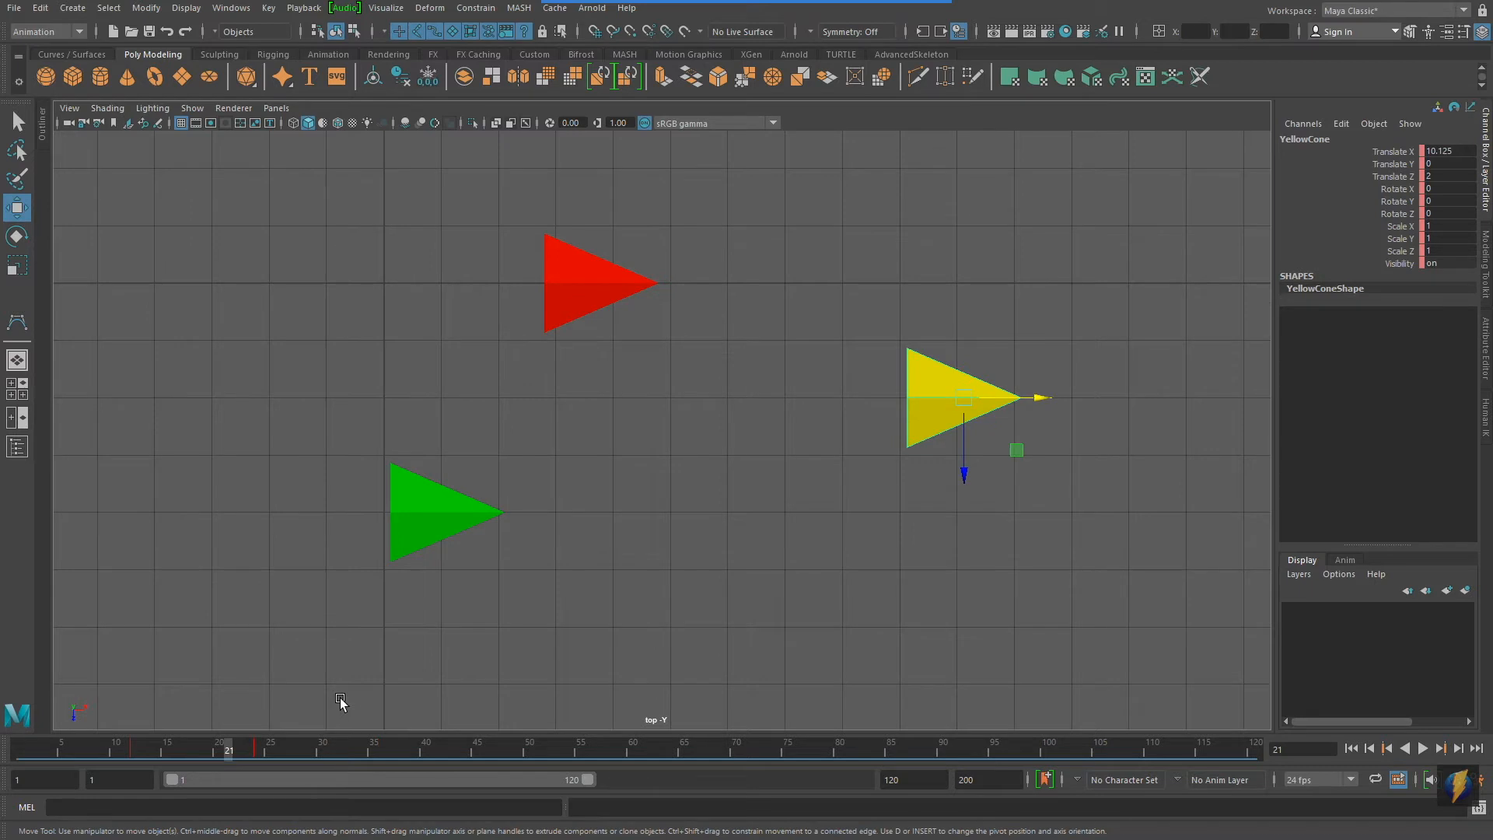
click(227, 745)
drag(232, 746, 261, 753)
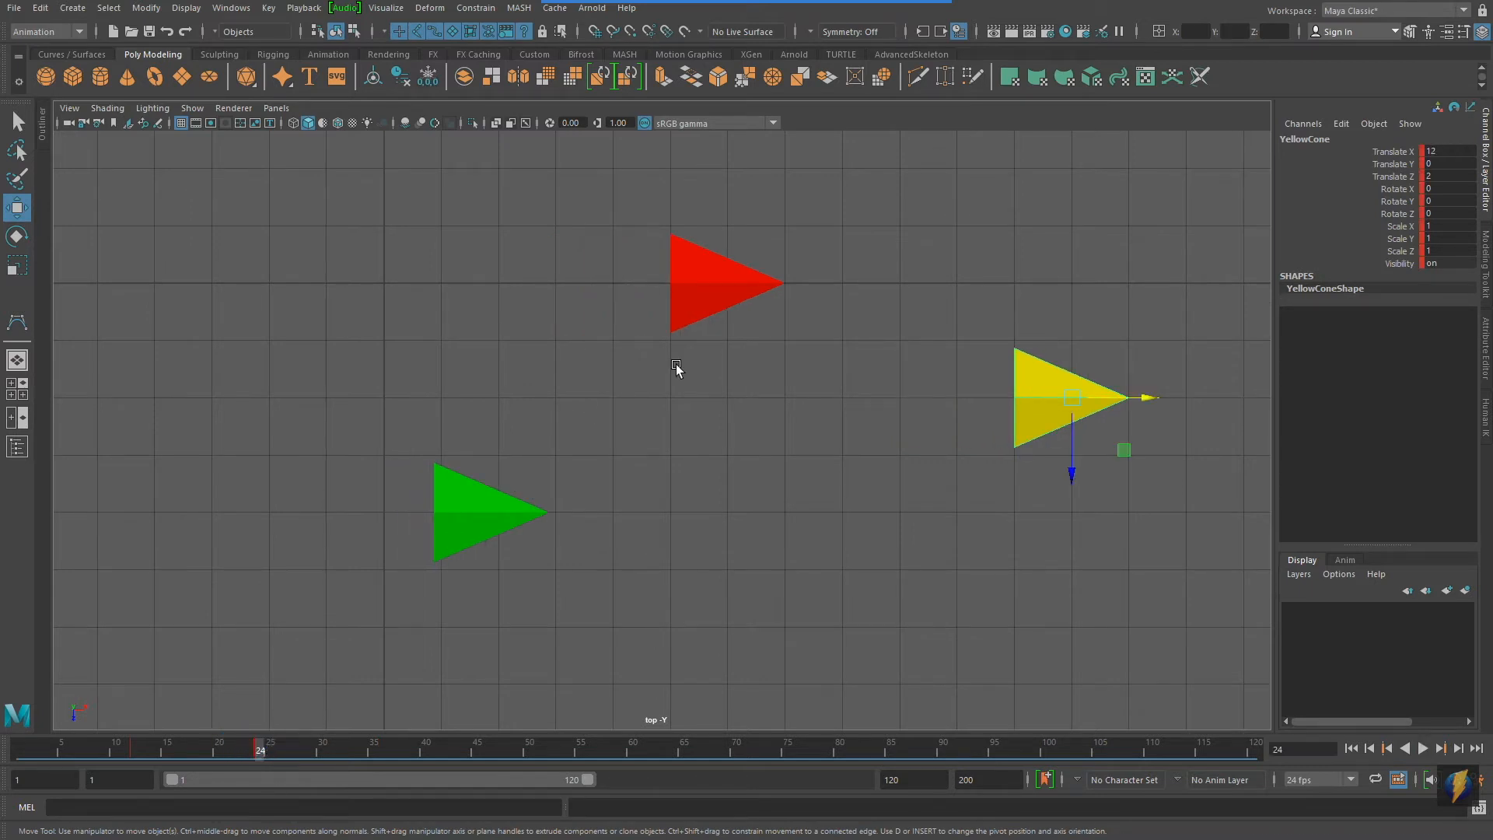
Move the red cone's last key on the timeline to frame 24, and check its position at frame 34
click(692, 301)
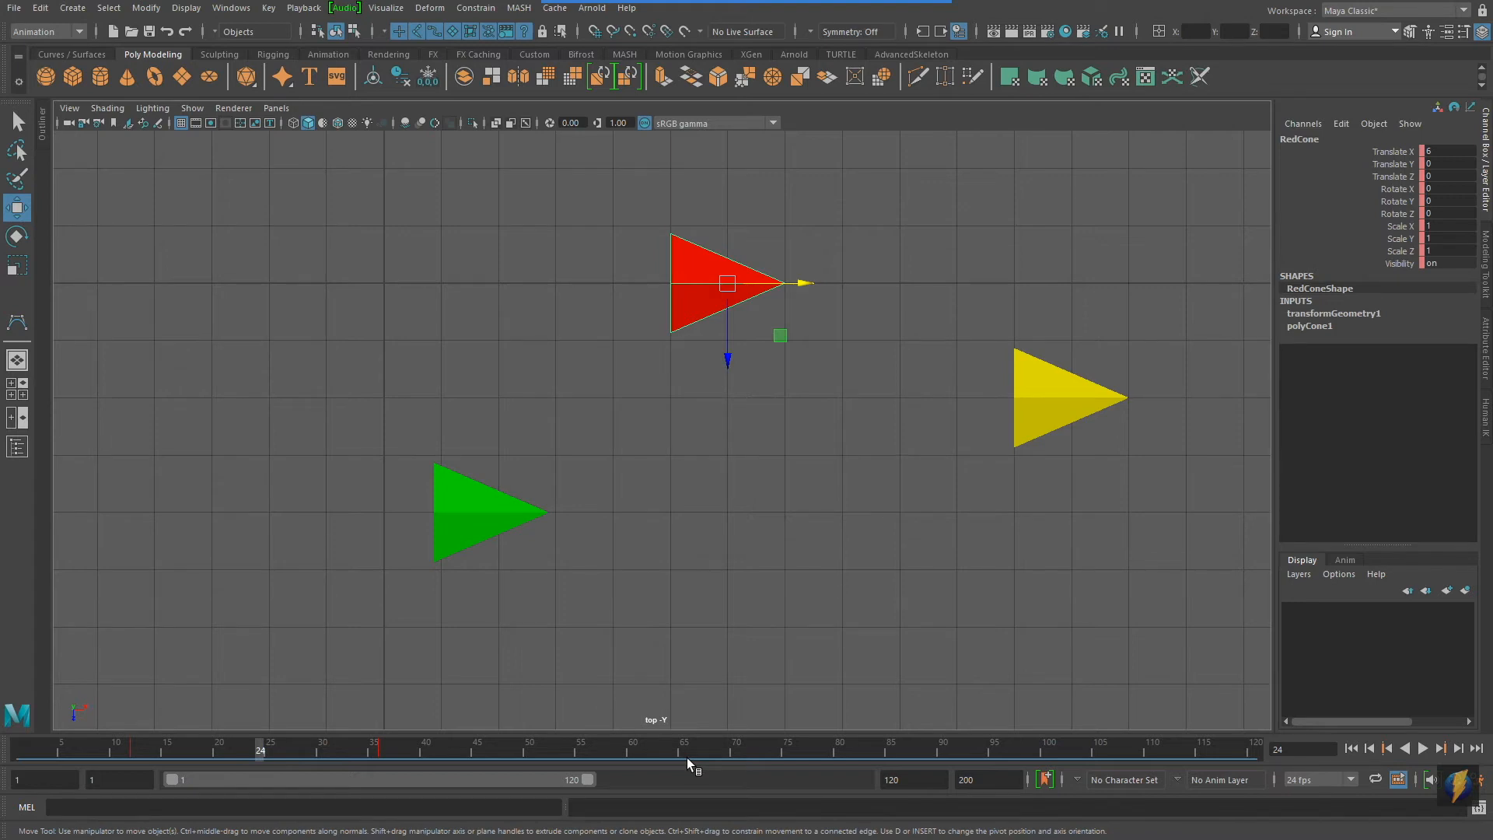
shift+click(380, 749)
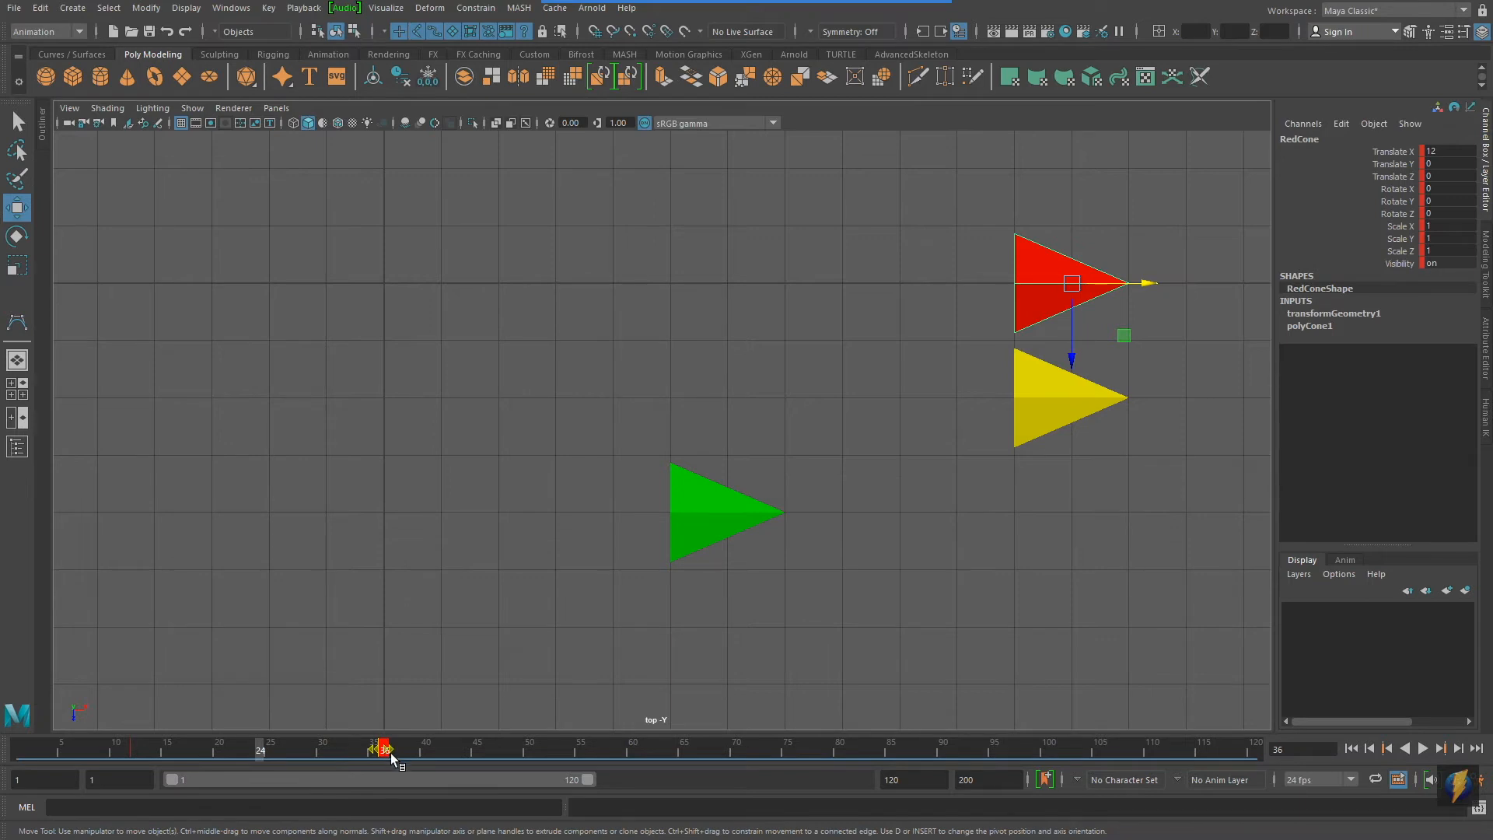
drag(384, 752, 261, 758)
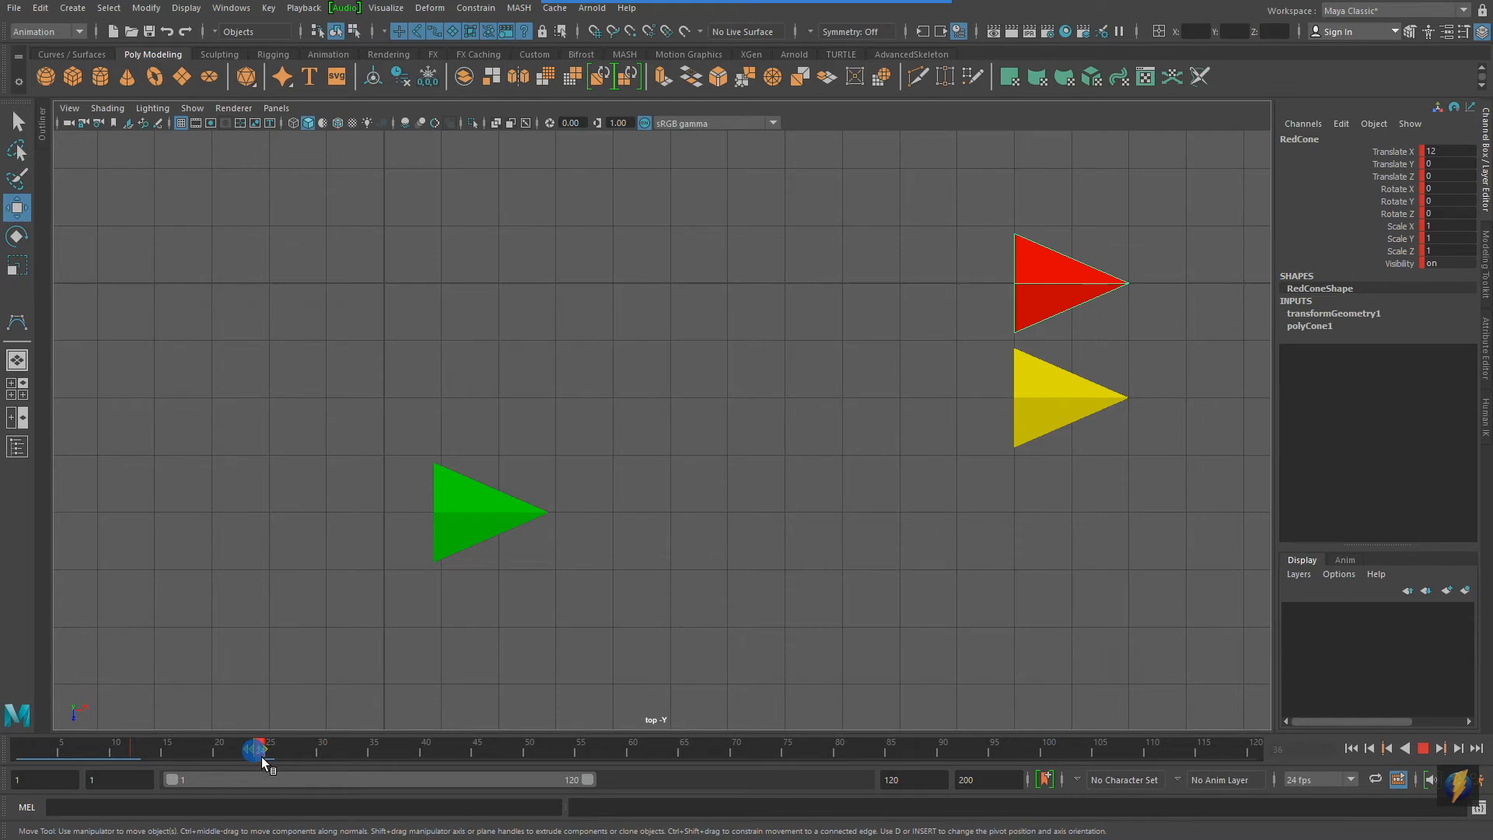
click(262, 758)
click(362, 755)
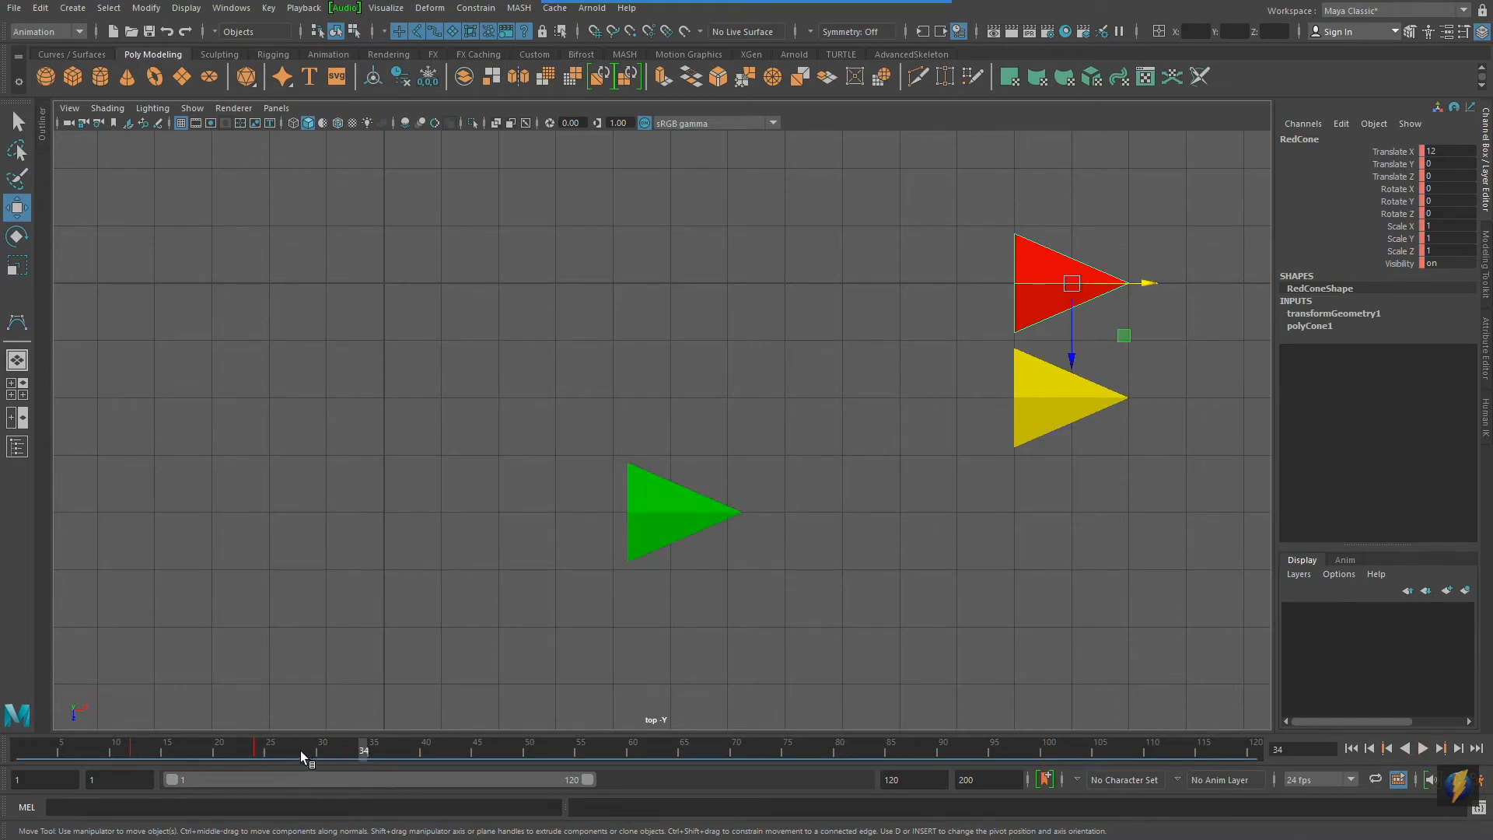
Play the animation to compare the three cones' speeds, and check their positions at frames 17 and 59
drag(296, 752, 57, 745)
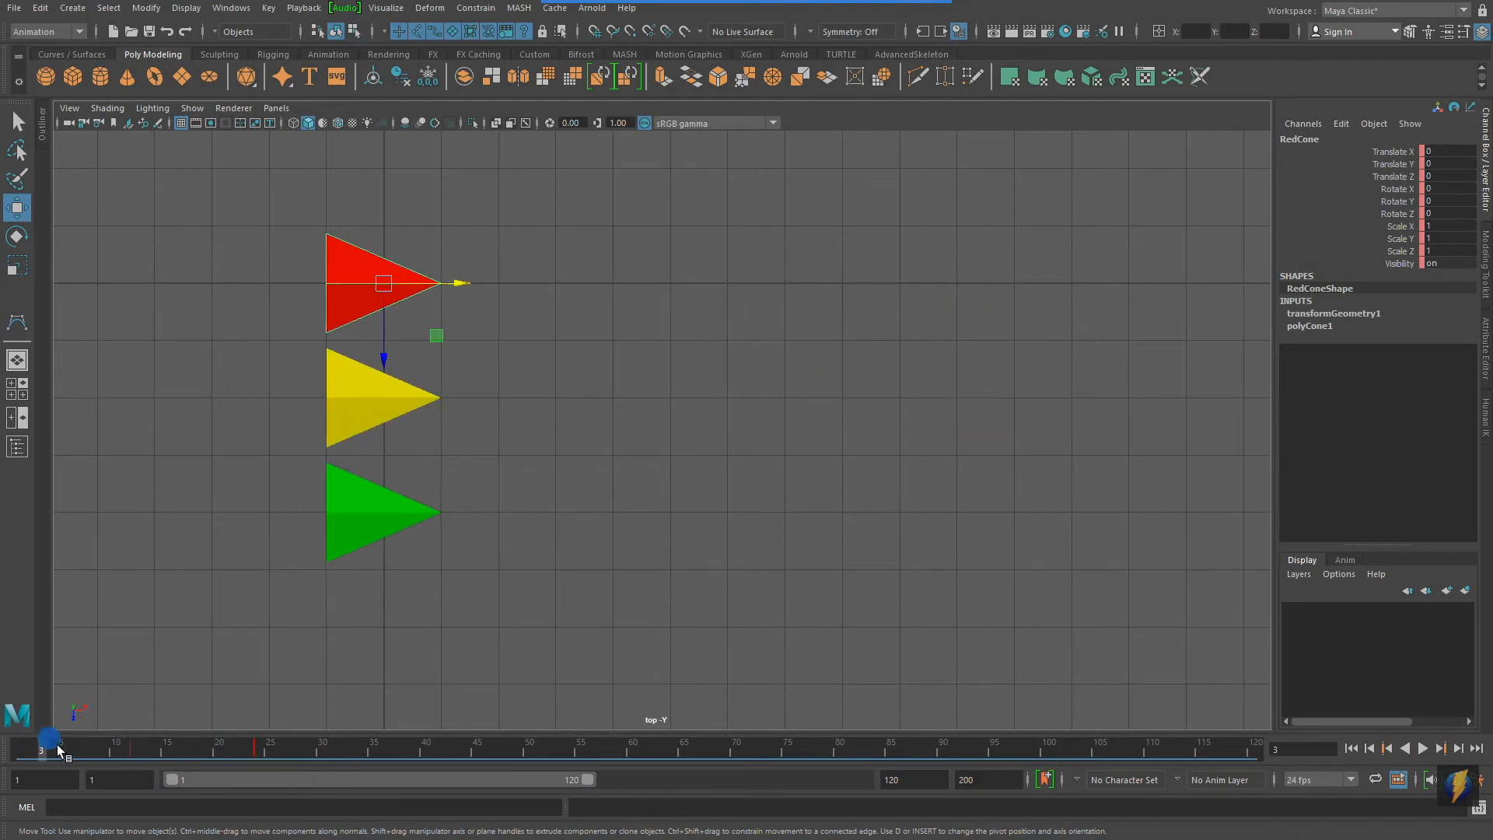
click(1424, 749)
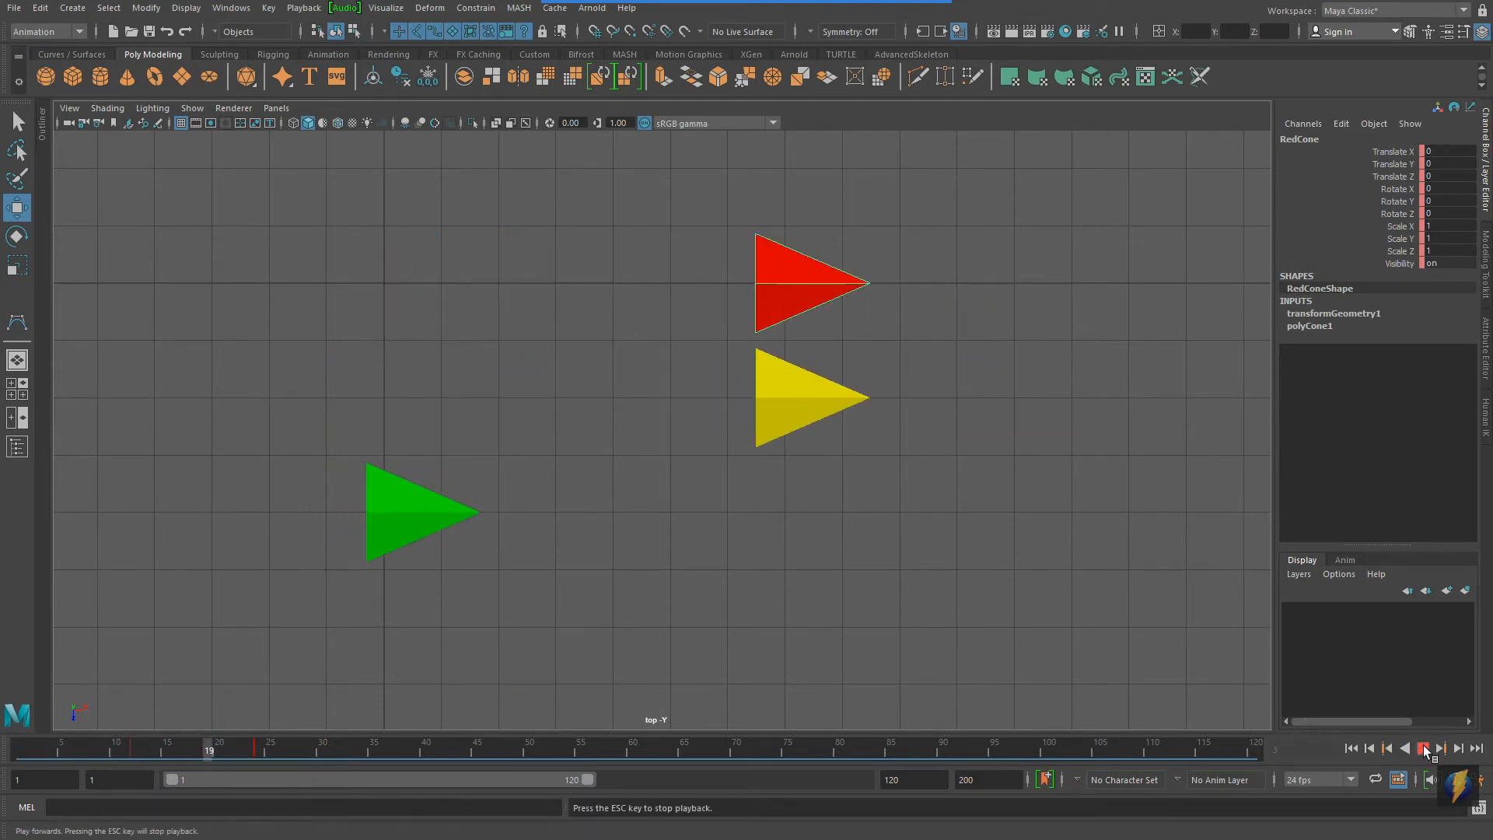
key(Escape)
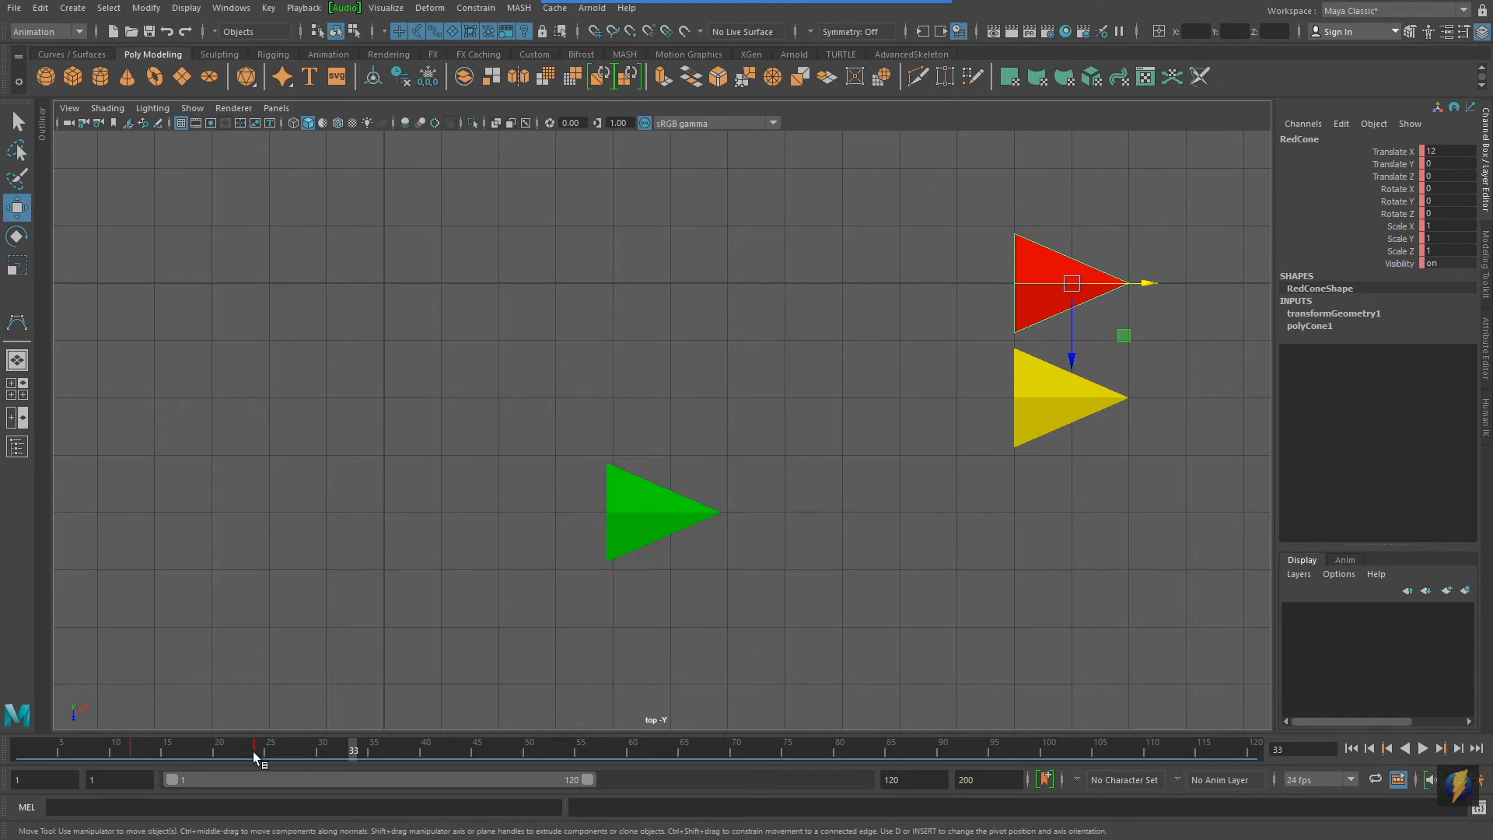
mouse_move(156, 743)
mouse_down()
mouse_move(260, 747)
mouse_move(142, 744)
mouse_move(487, 769)
mouse_move(62, 747)
mouse_move(362, 741)
mouse_move(404, 707)
mouse_move(568, 735)
mouse_move(315, 739)
mouse_move(585, 745)
mouse_move(133, 746)
mouse_move(407, 754)
mouse_move(311, 749)
mouse_move(373, 740)
mouse_move(189, 740)
mouse_up()
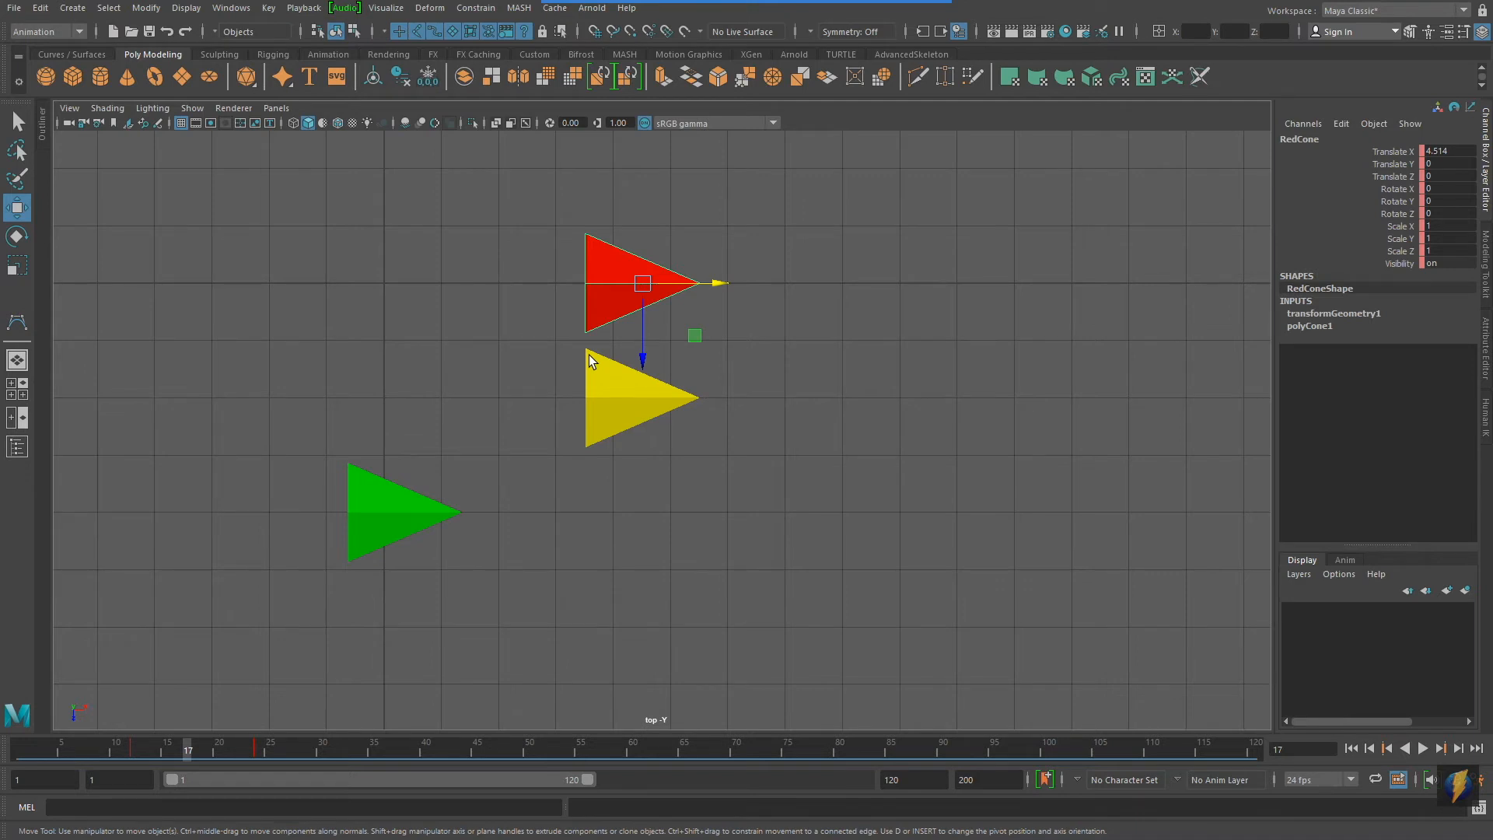
drag(187, 745, 619, 767)
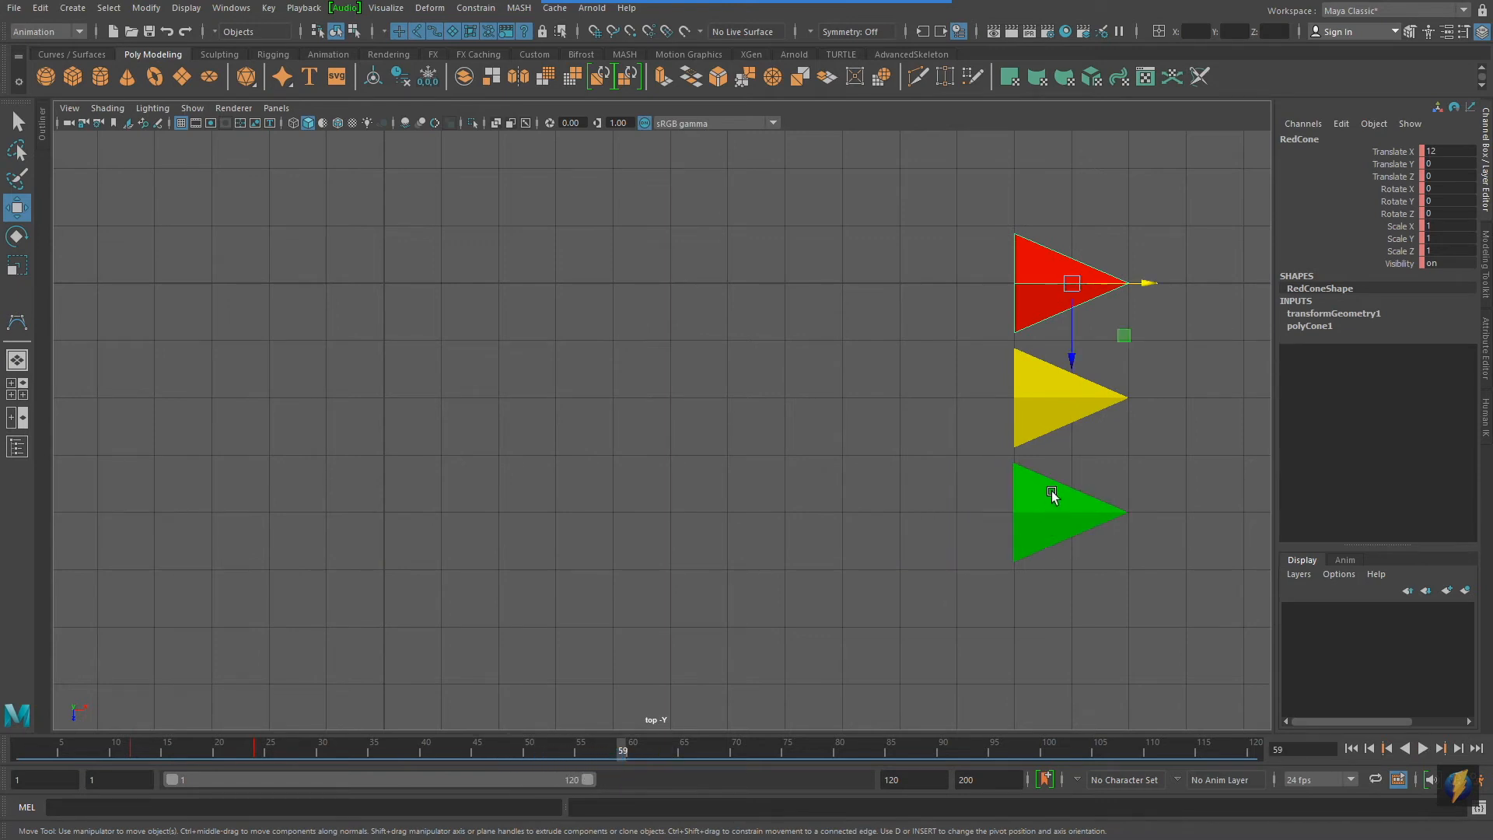
drag(621, 744, 627, 749)
Shift both movement keys of the red cone together so they fall on frames 48 and 60, and deselect the cone
click(916, 236)
drag(1105, 200, 1226, 292)
shift+drag(113, 747, 289, 754)
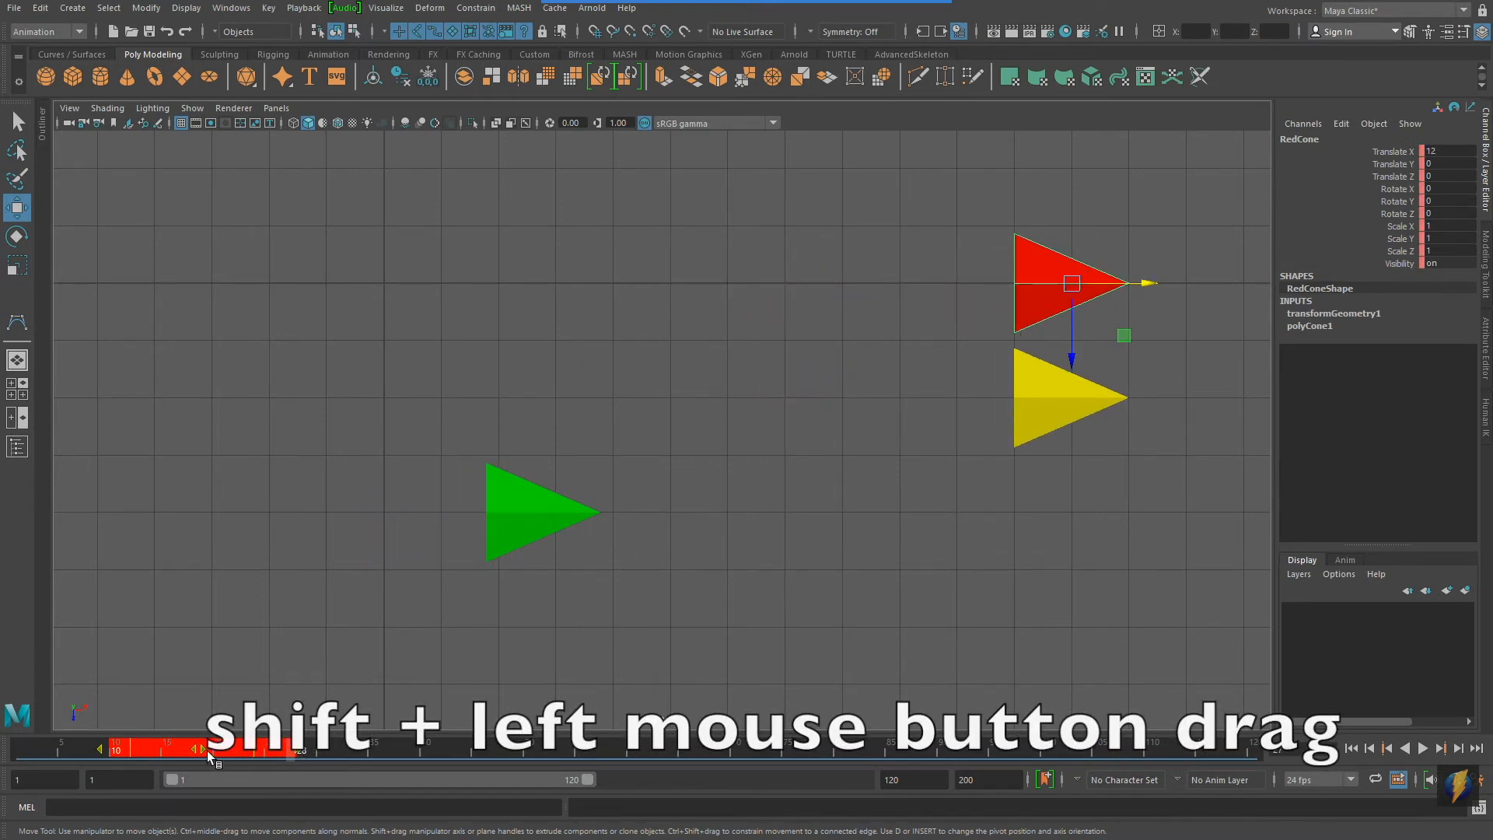
drag(204, 753, 568, 767)
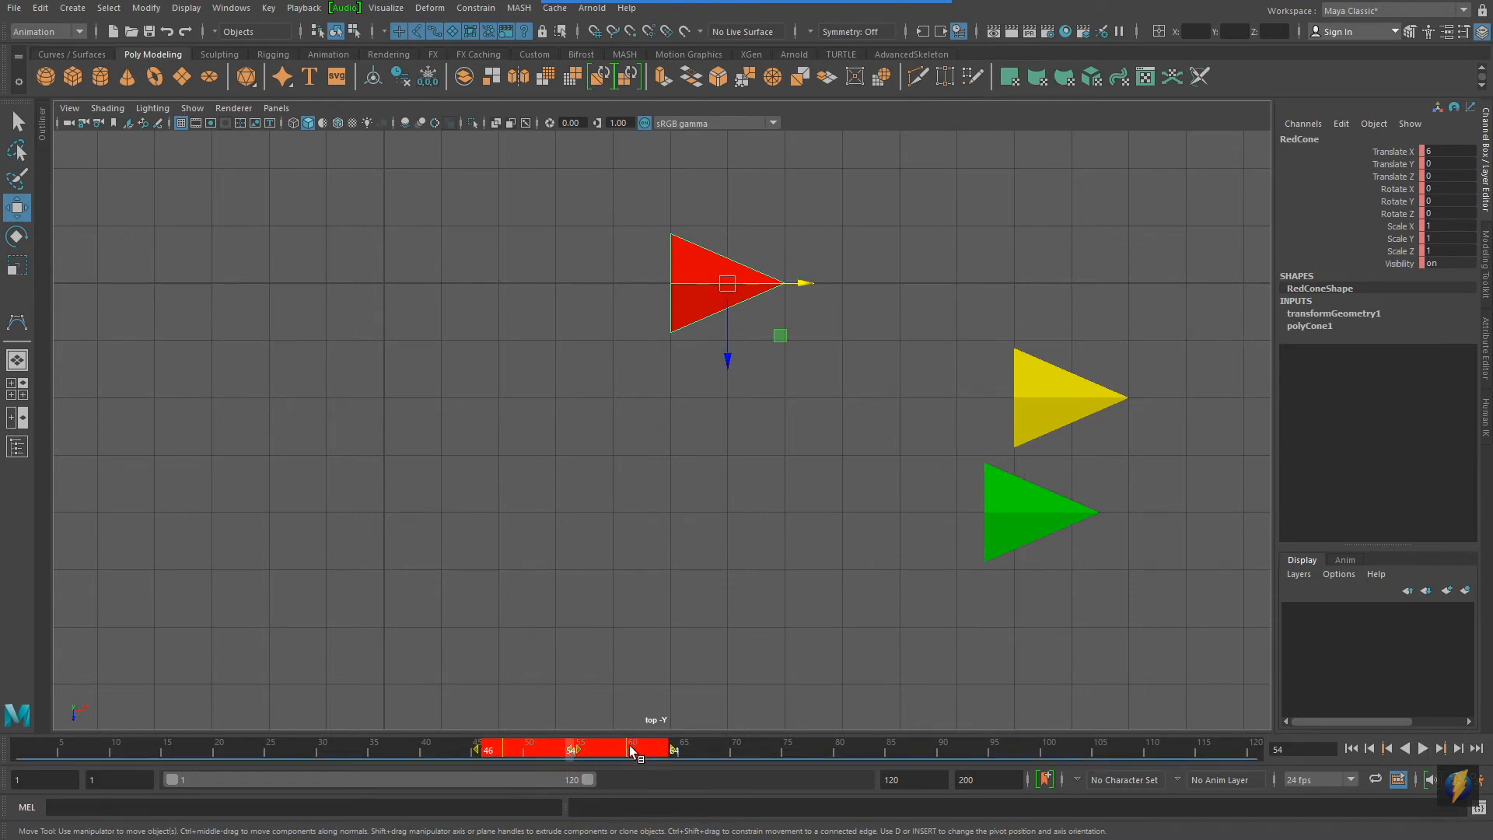
click(683, 599)
Scrub the timeline back to frame 1 and play the animation twice to review the red cone's delayed start
drag(628, 746, 549, 751)
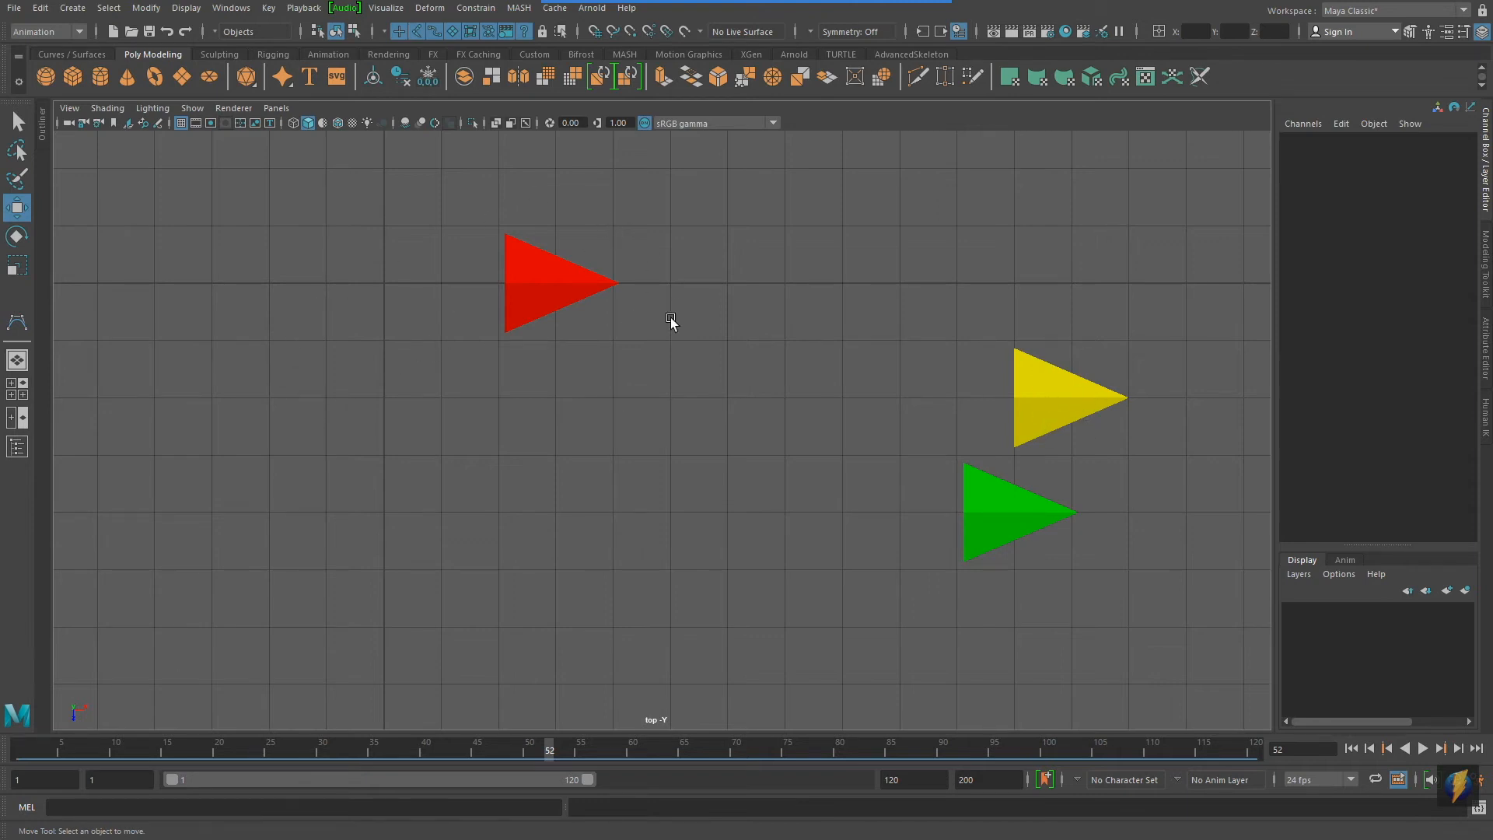
mouse_move(550, 748)
mouse_down()
mouse_move(656, 747)
mouse_move(8, 700)
mouse_up()
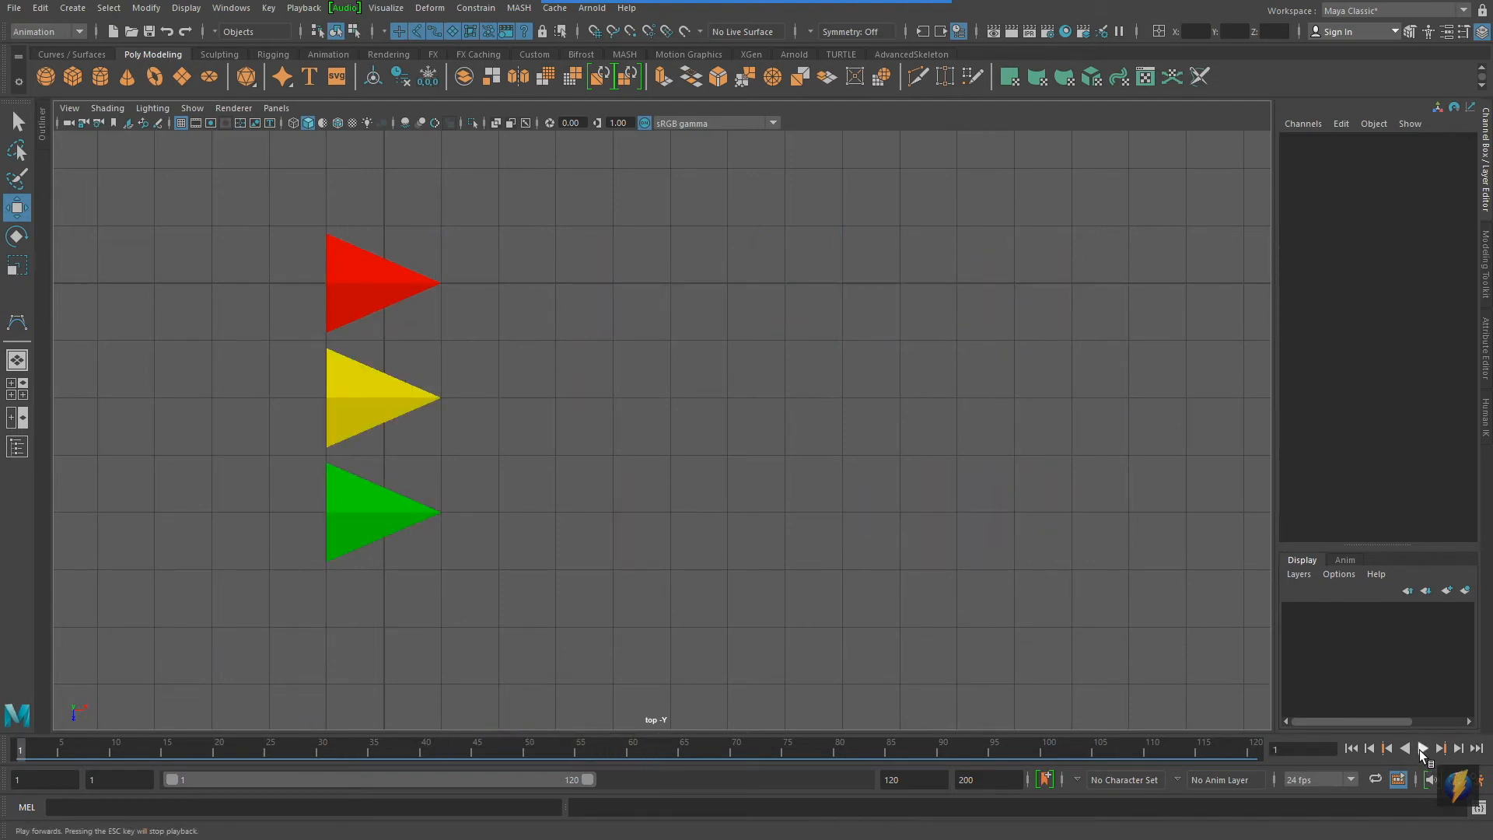
click(1420, 750)
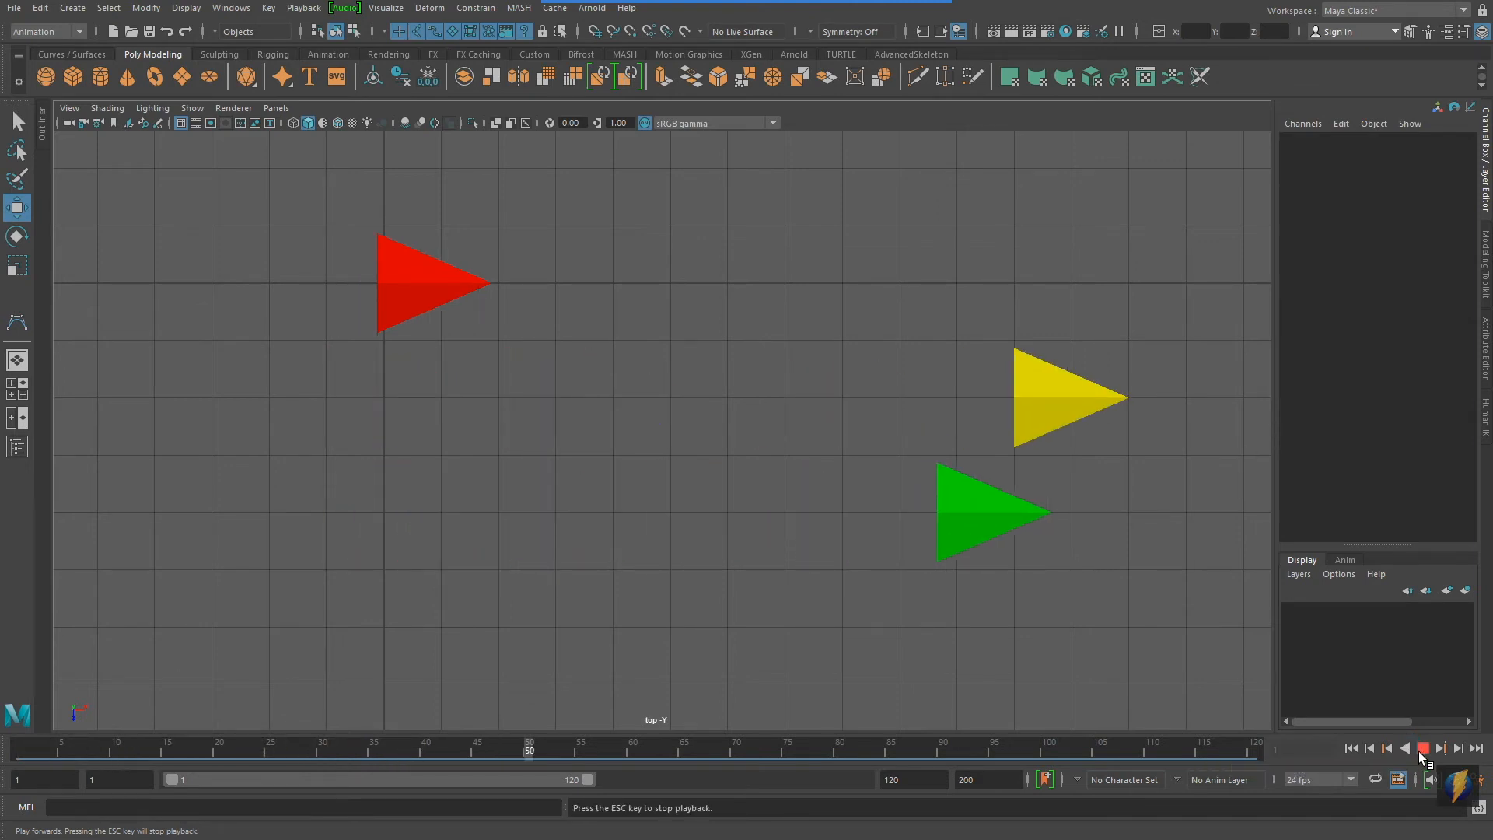
click(1420, 751)
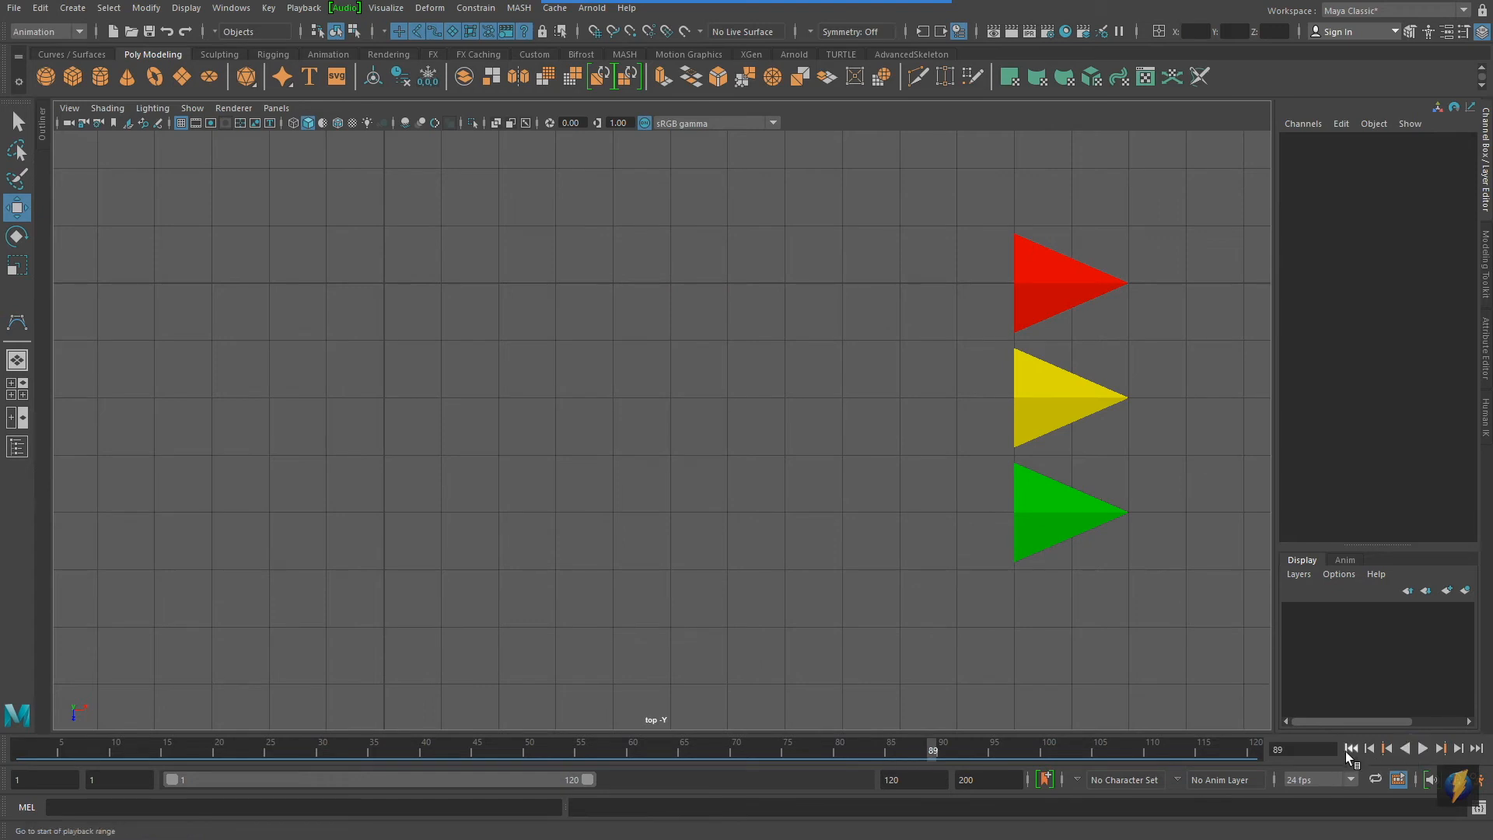
click(1351, 751)
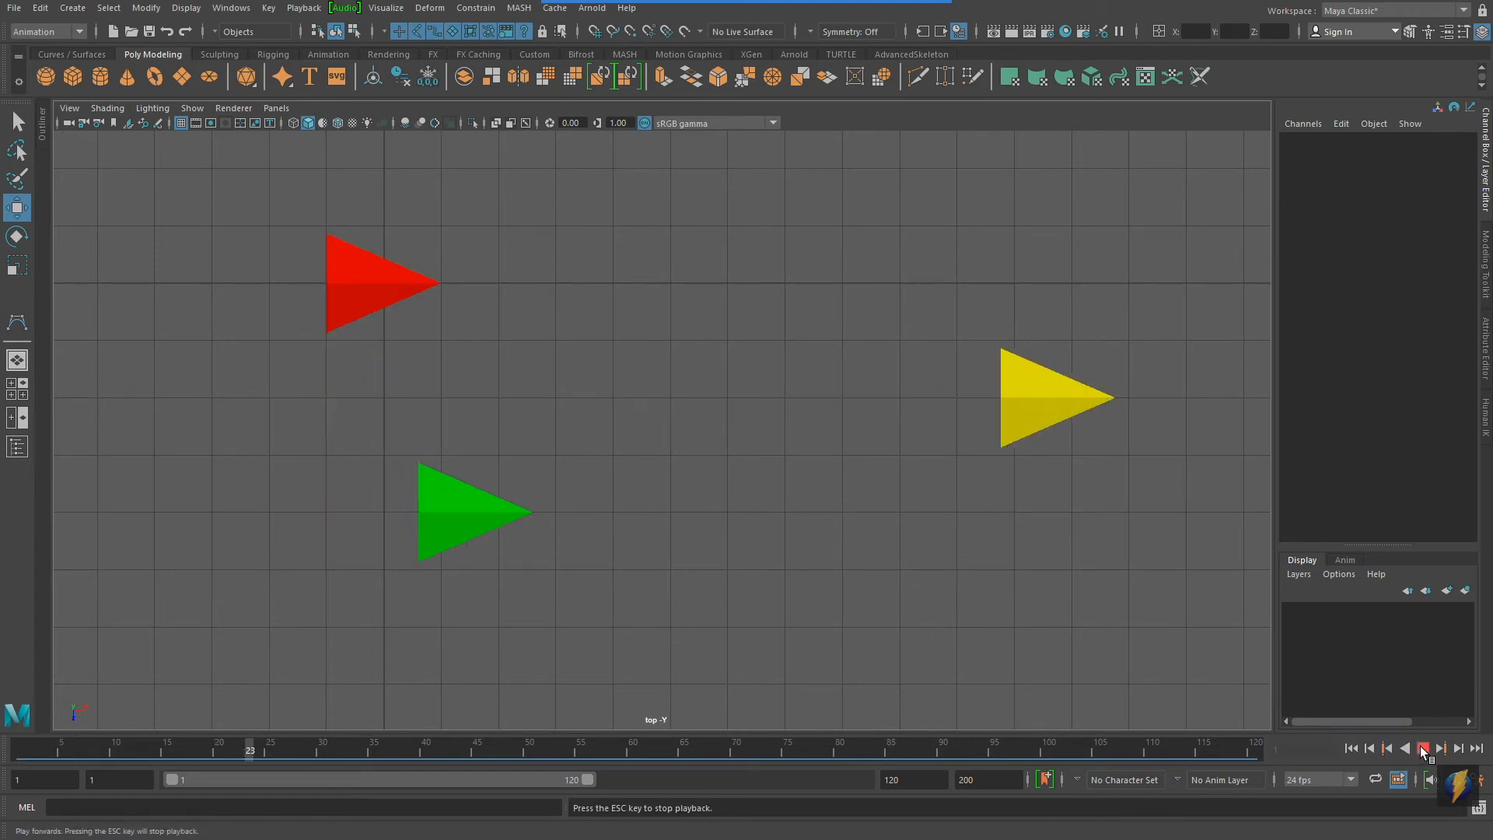
click(1420, 745)
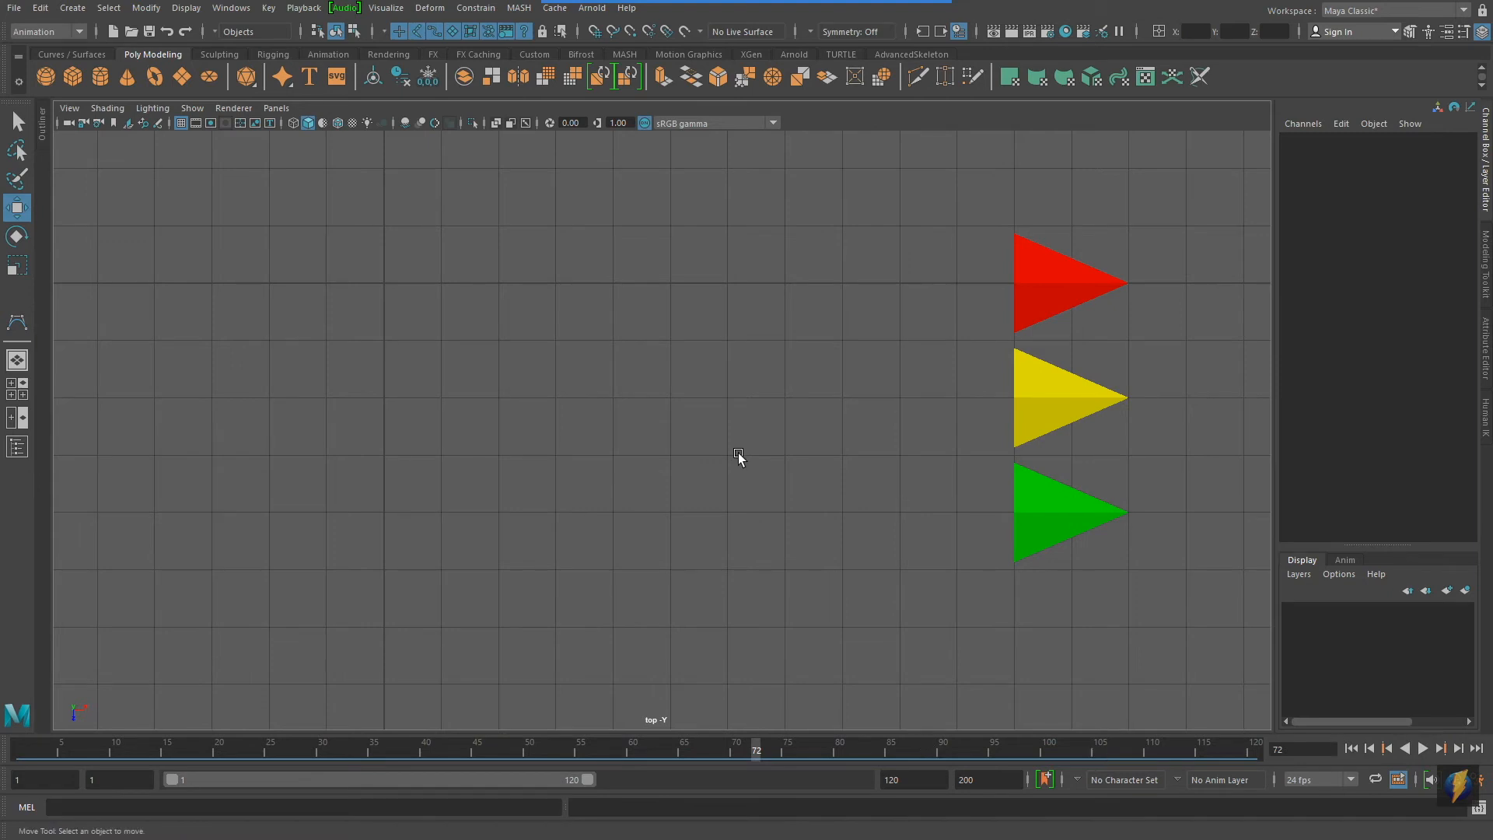
Select all three cones and set a key on them at frame 60
drag(936, 223, 1148, 564)
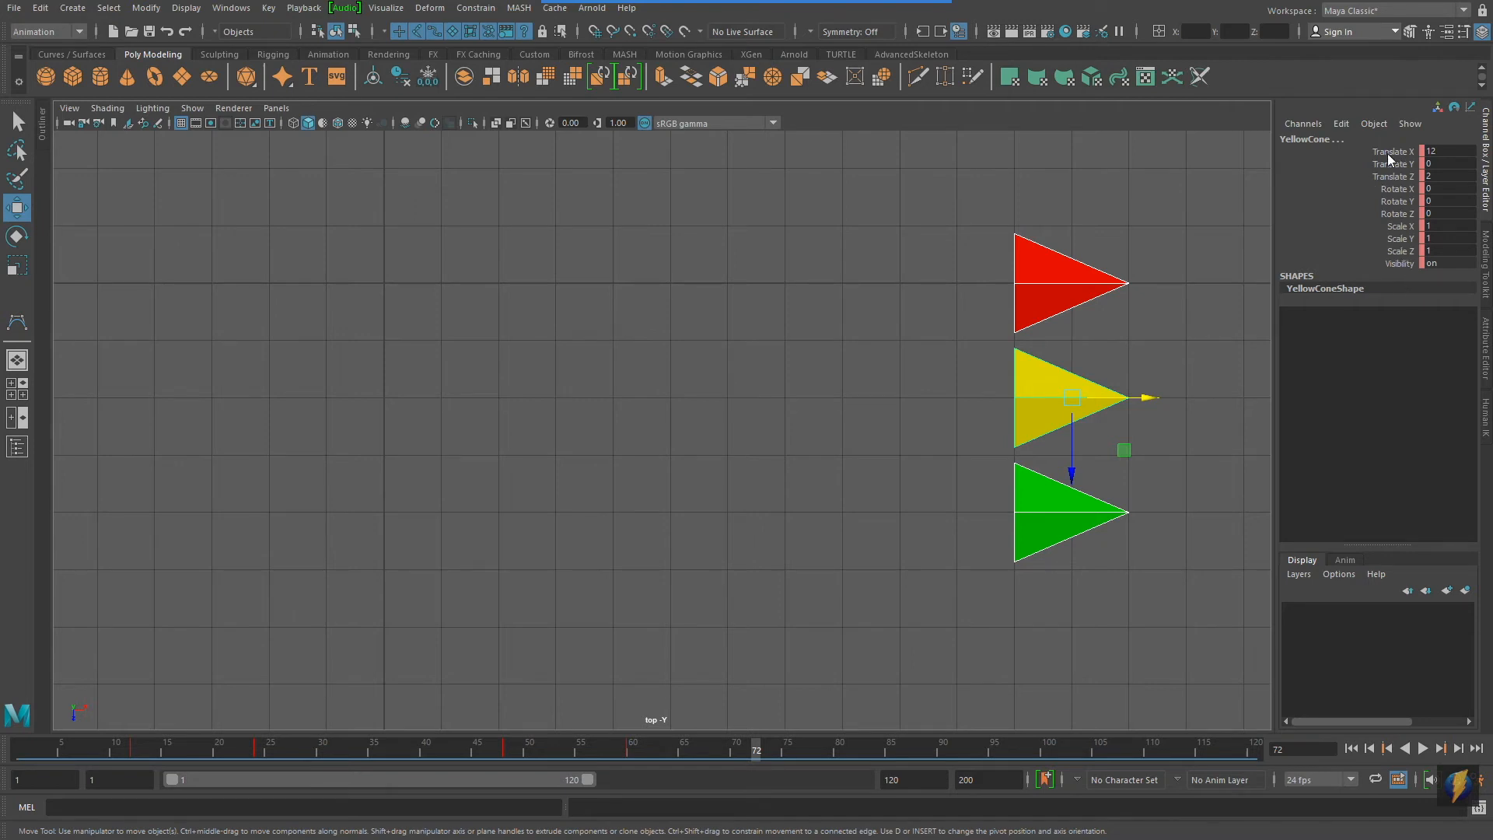
click(859, 576)
drag(436, 761, 633, 761)
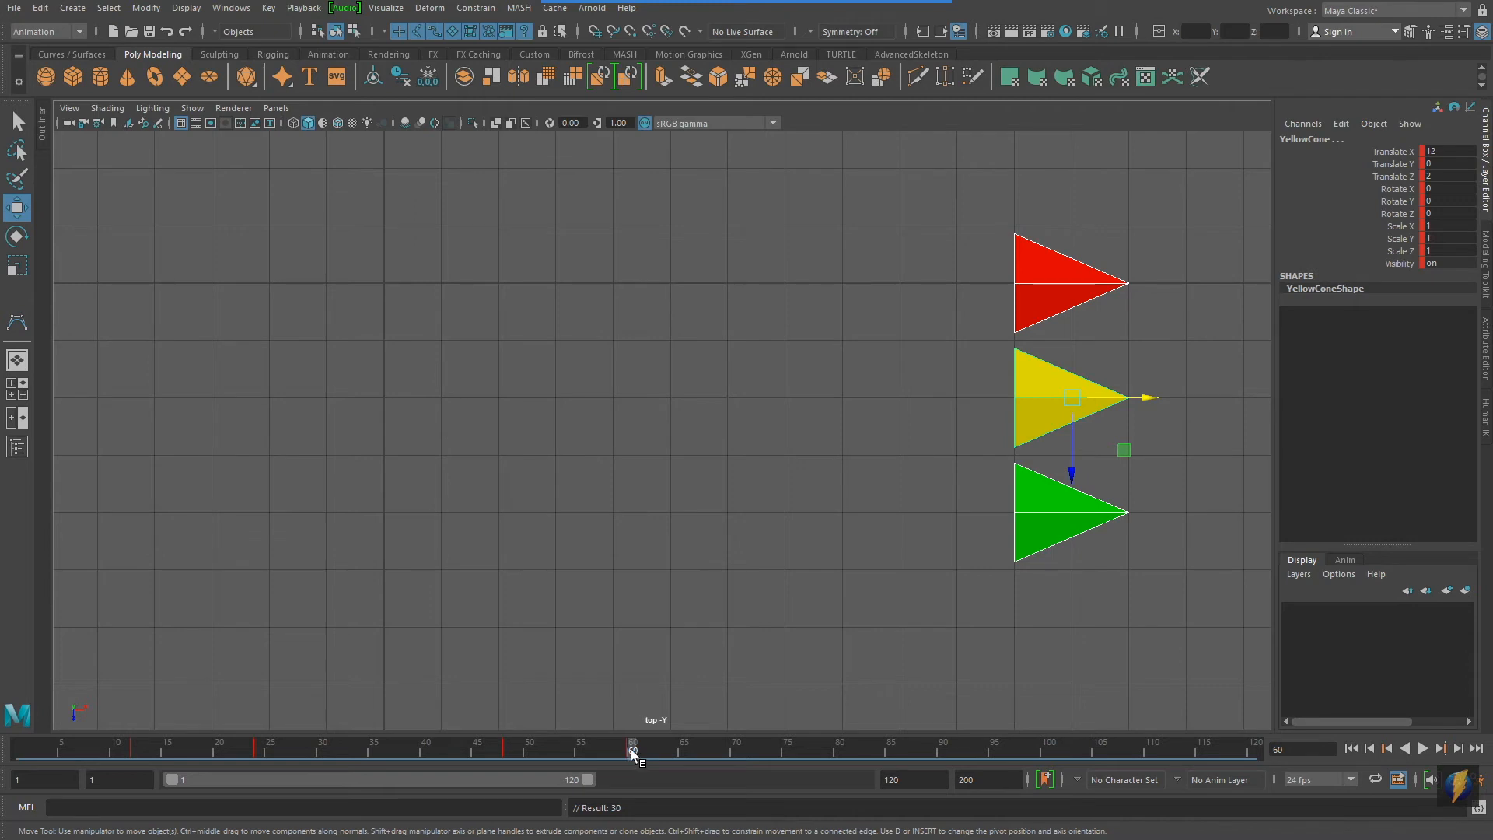
Key the three cones at frame 72 with Rotate Y set to 180, and scrub to check the turn
drag(628, 748, 688, 749)
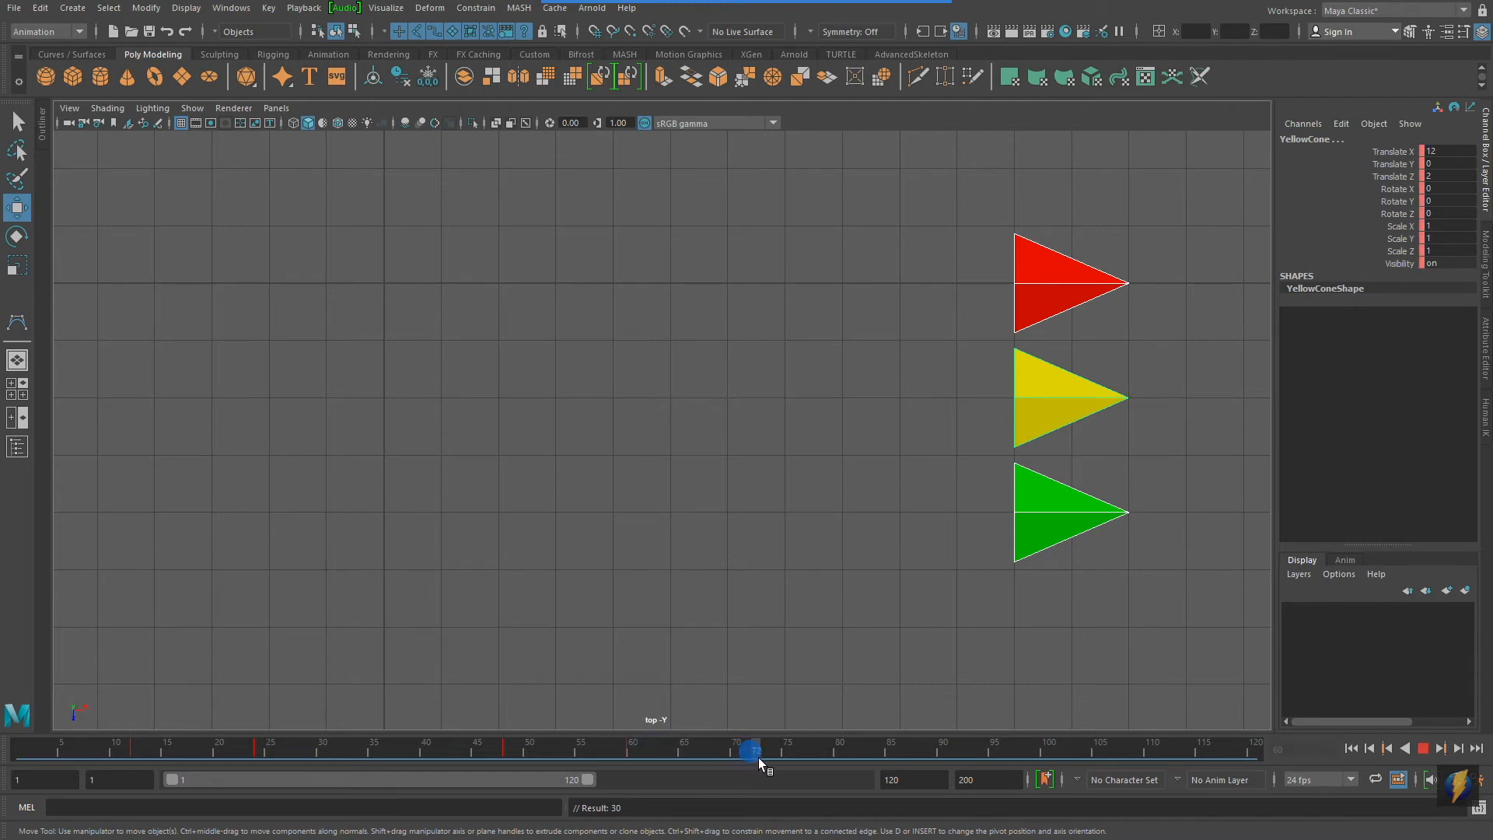
drag(759, 757, 758, 758)
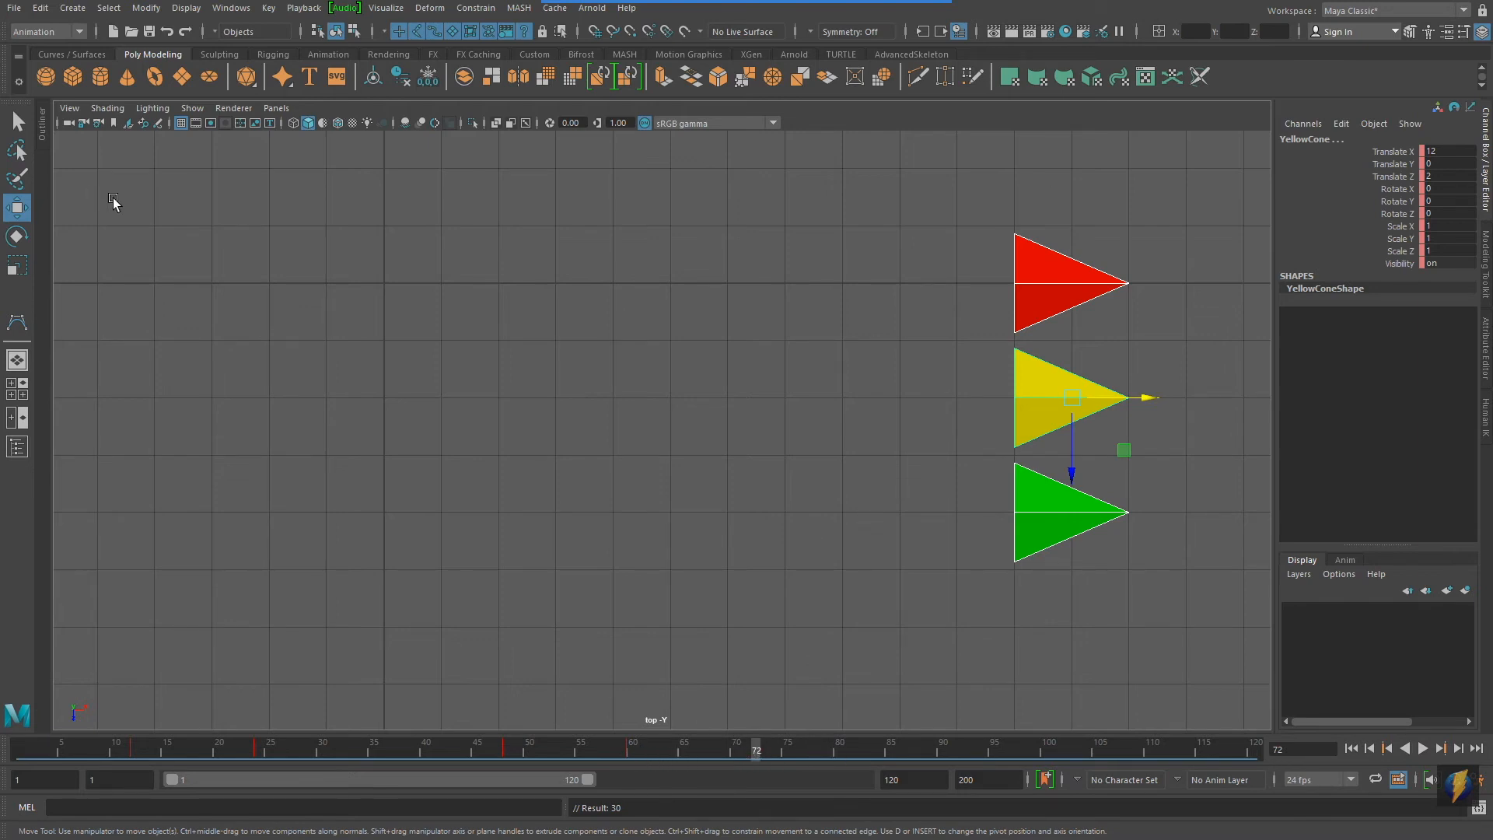
key(e)
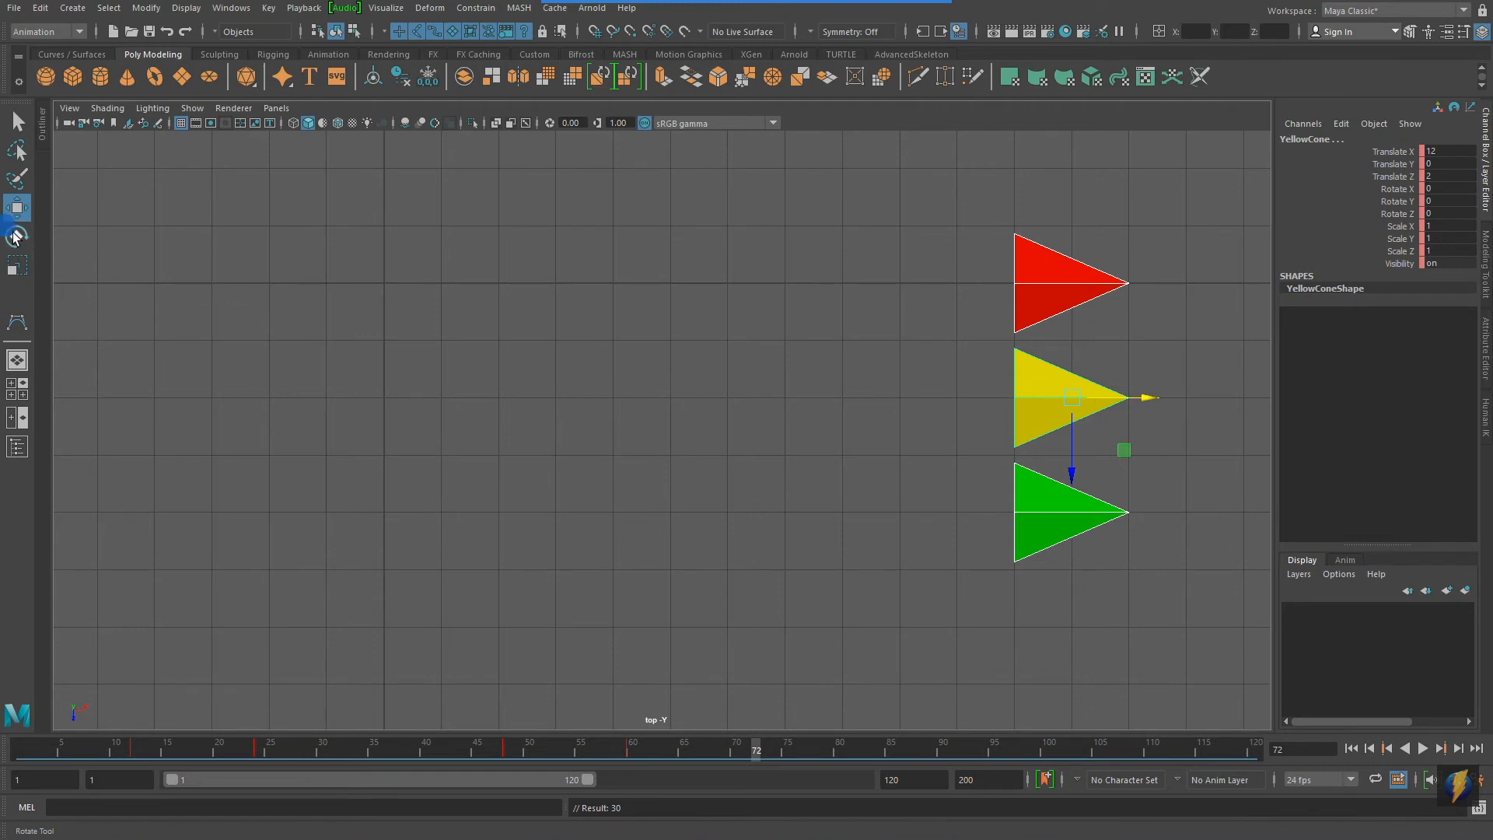
drag(1110, 343, 972, 522)
click(1448, 200)
text(18)
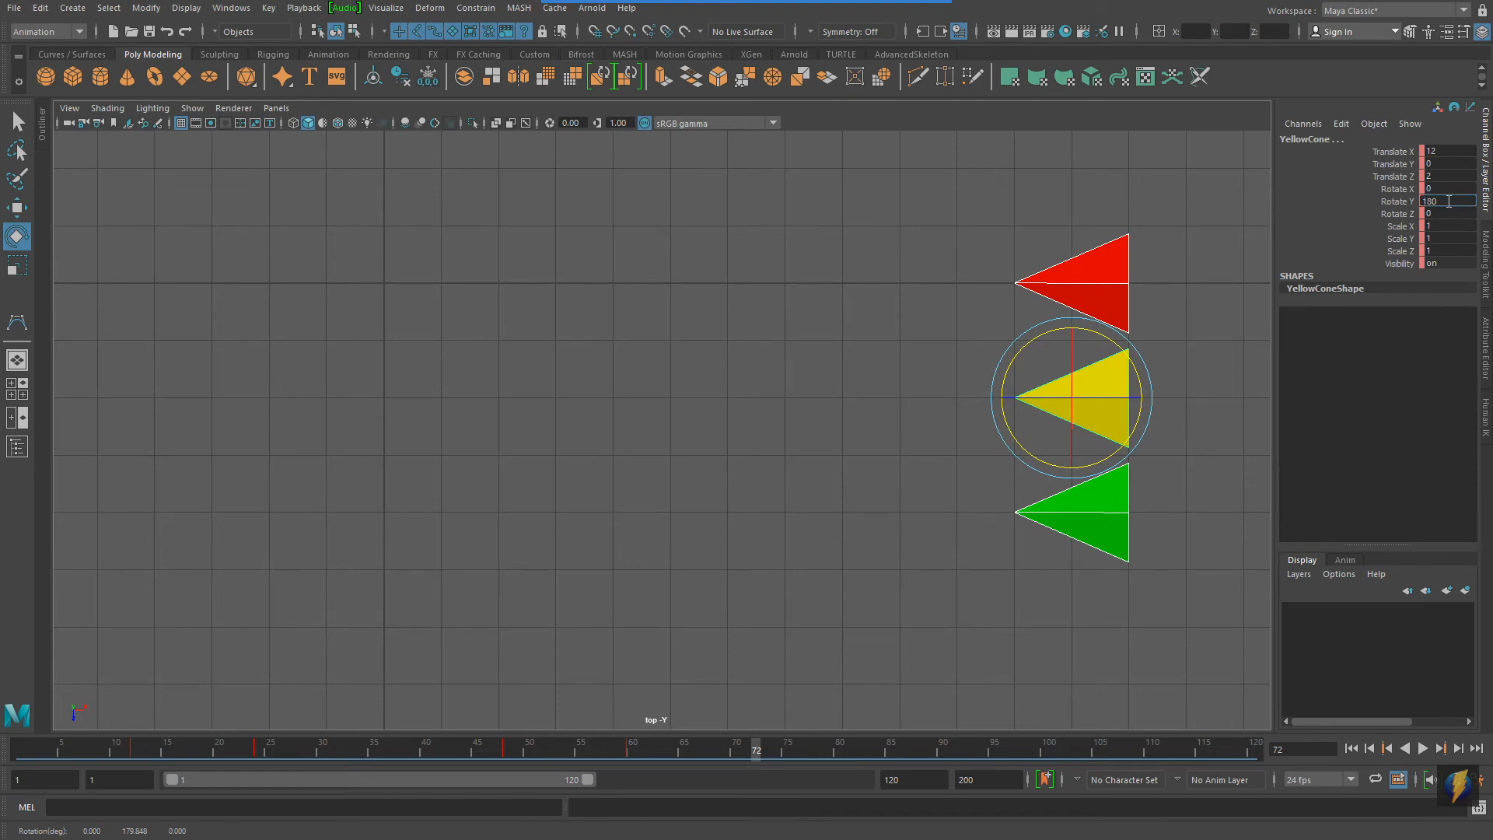
key(Return)
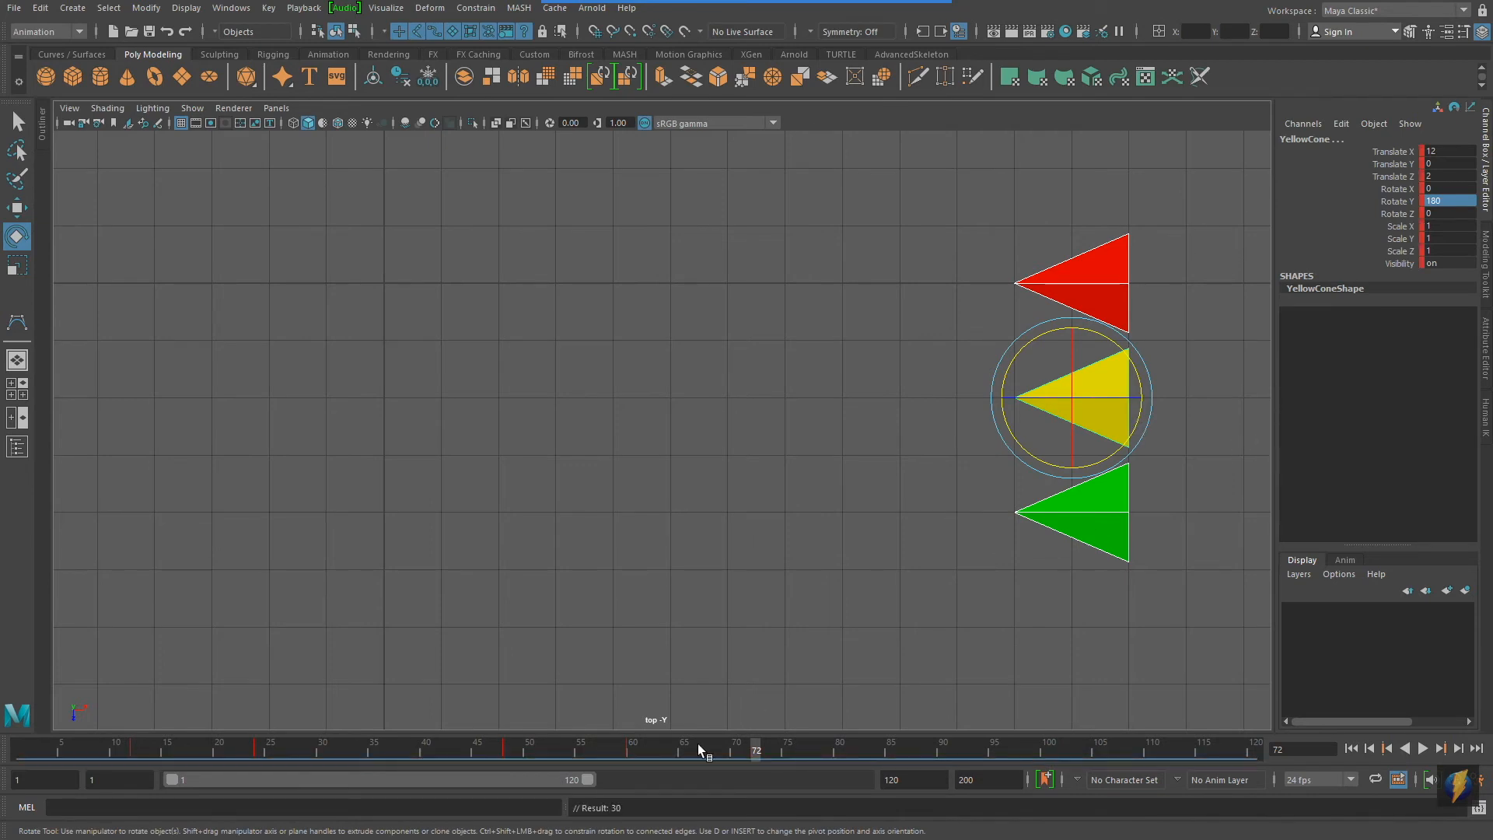
drag(744, 740, 754, 781)
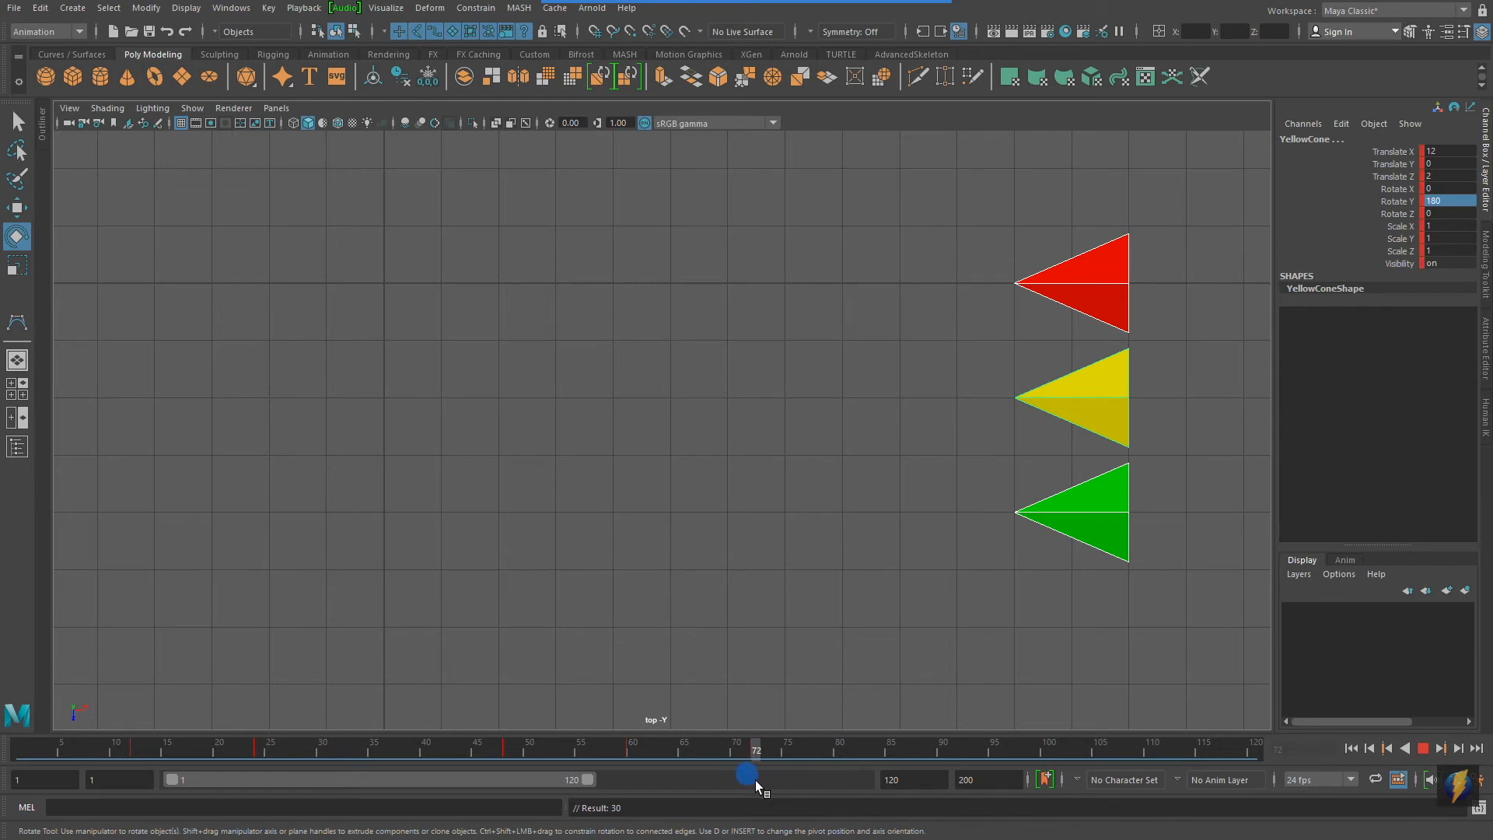
drag(761, 781, 758, 781)
Go to frame 96 and move the three cones back along X to 0 with grid snapping, keying the position
drag(757, 781, 820, 785)
drag(967, 787, 1005, 799)
click(18, 207)
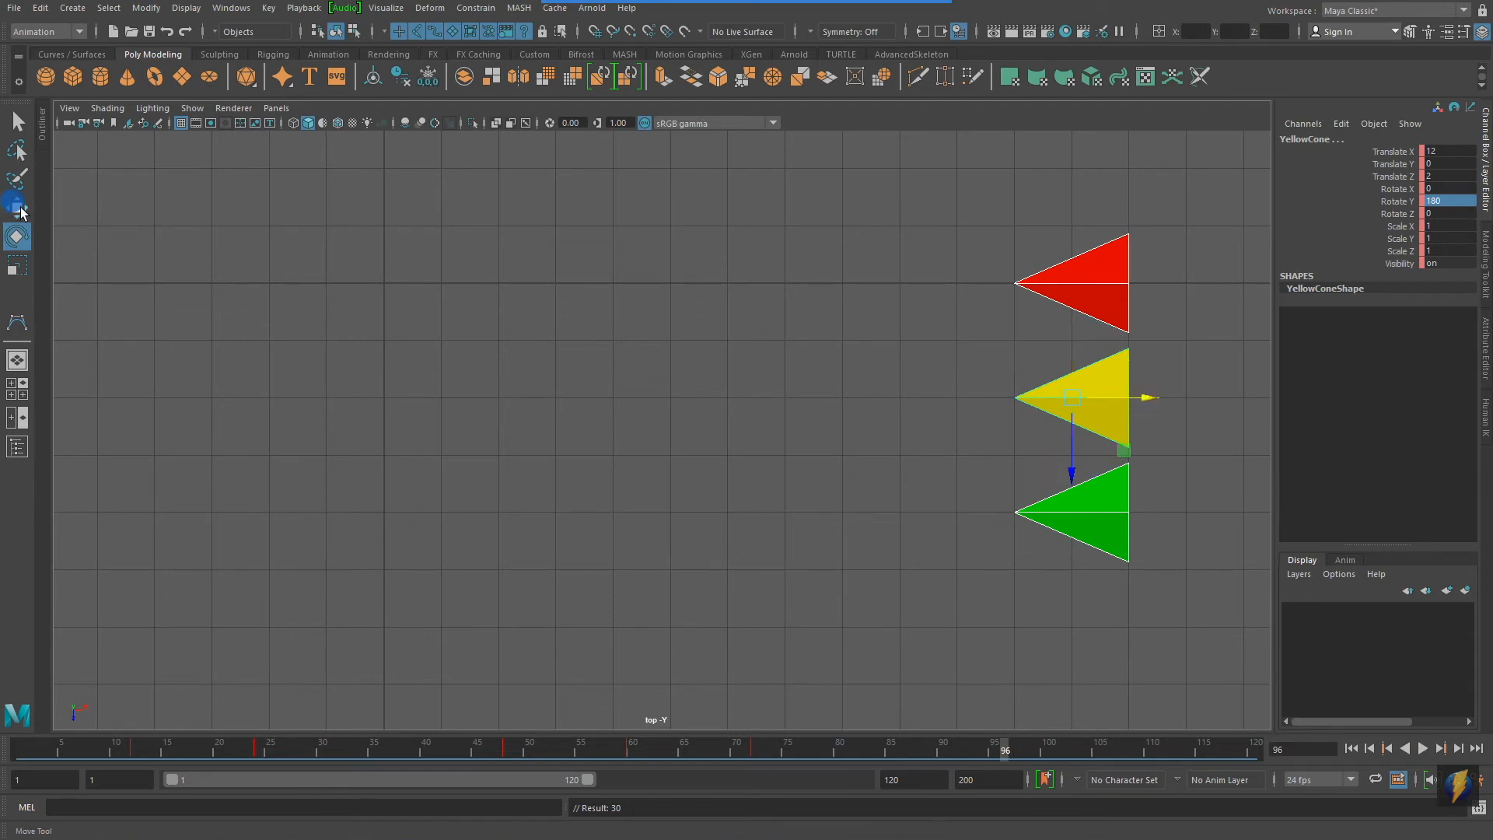
key(x)
drag(1162, 404, 375, 427)
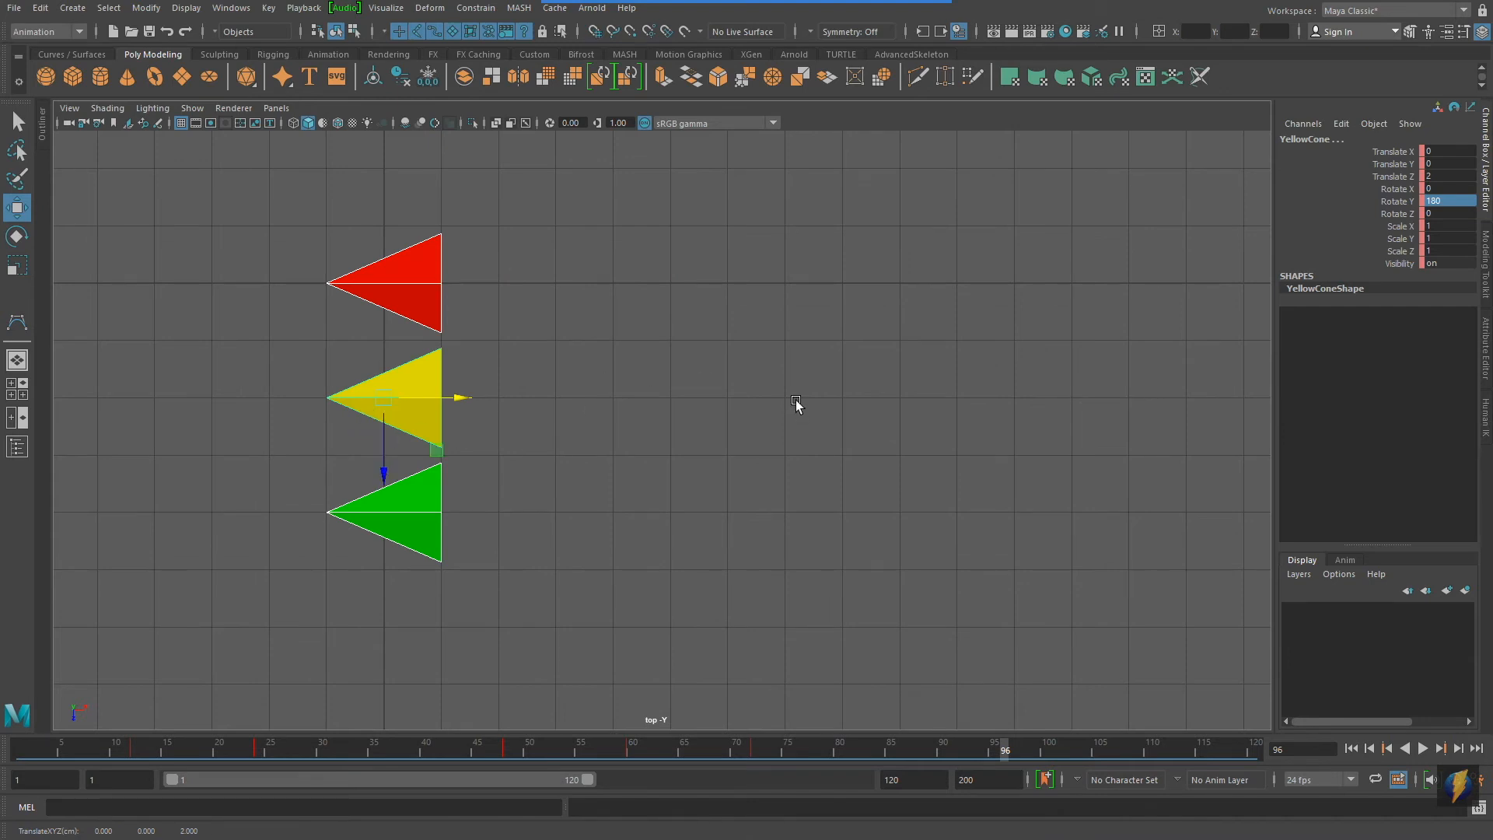
Play the full animation from frame 1 to review the cones turning and returning, and stop it
click(1353, 750)
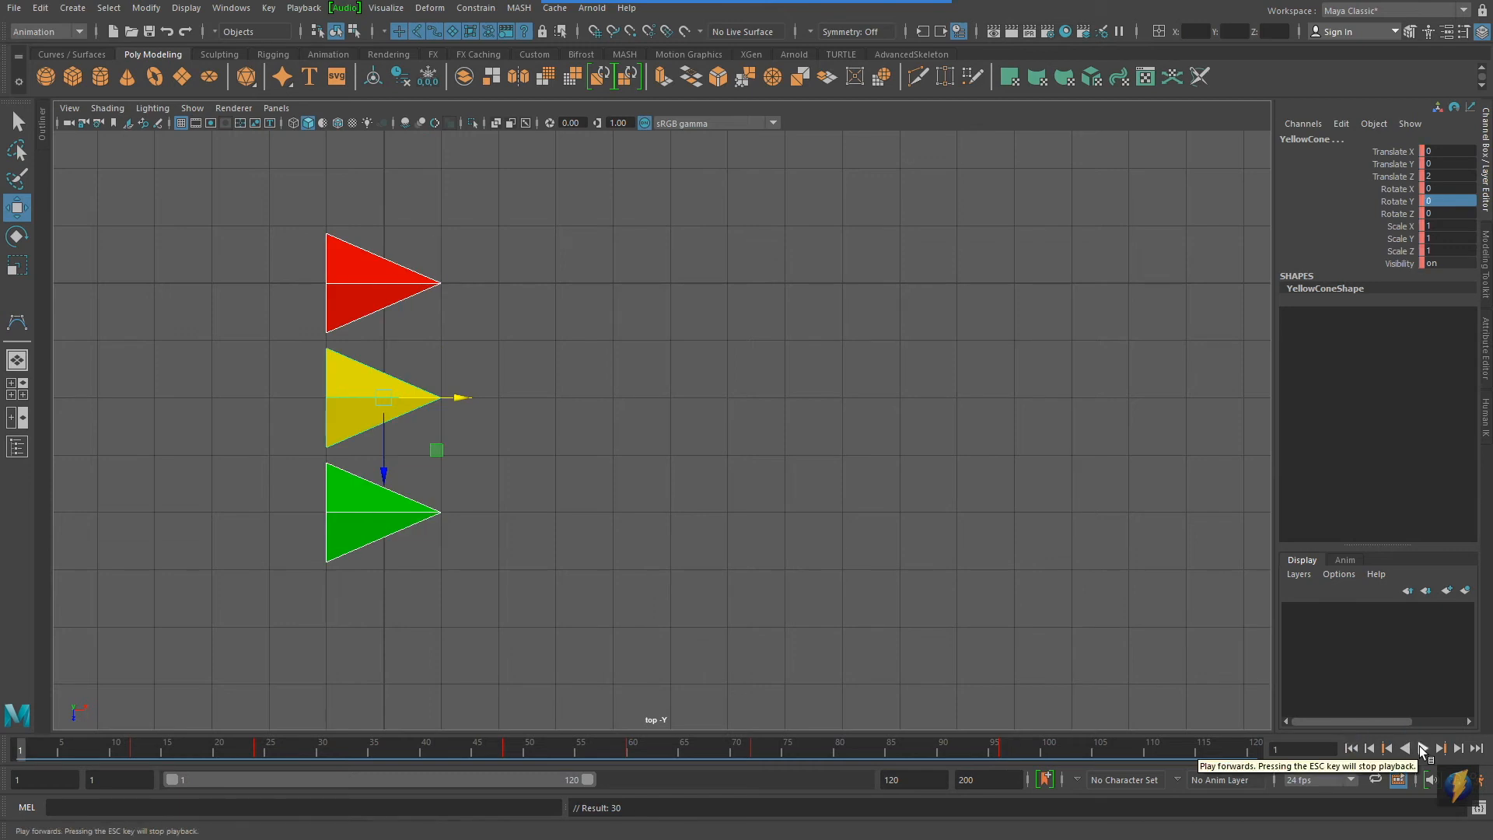
click(1419, 746)
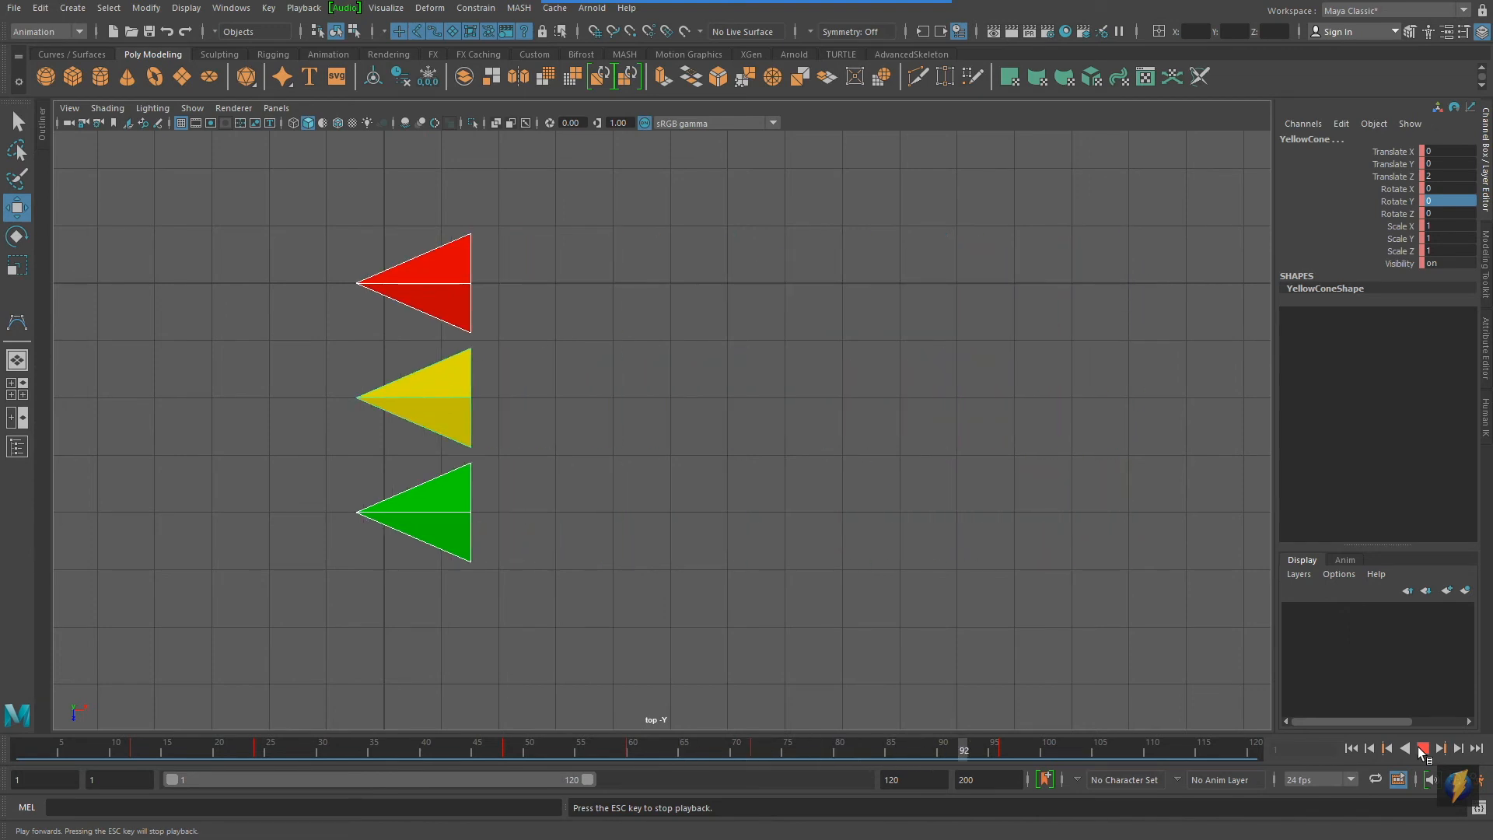
click(1422, 749)
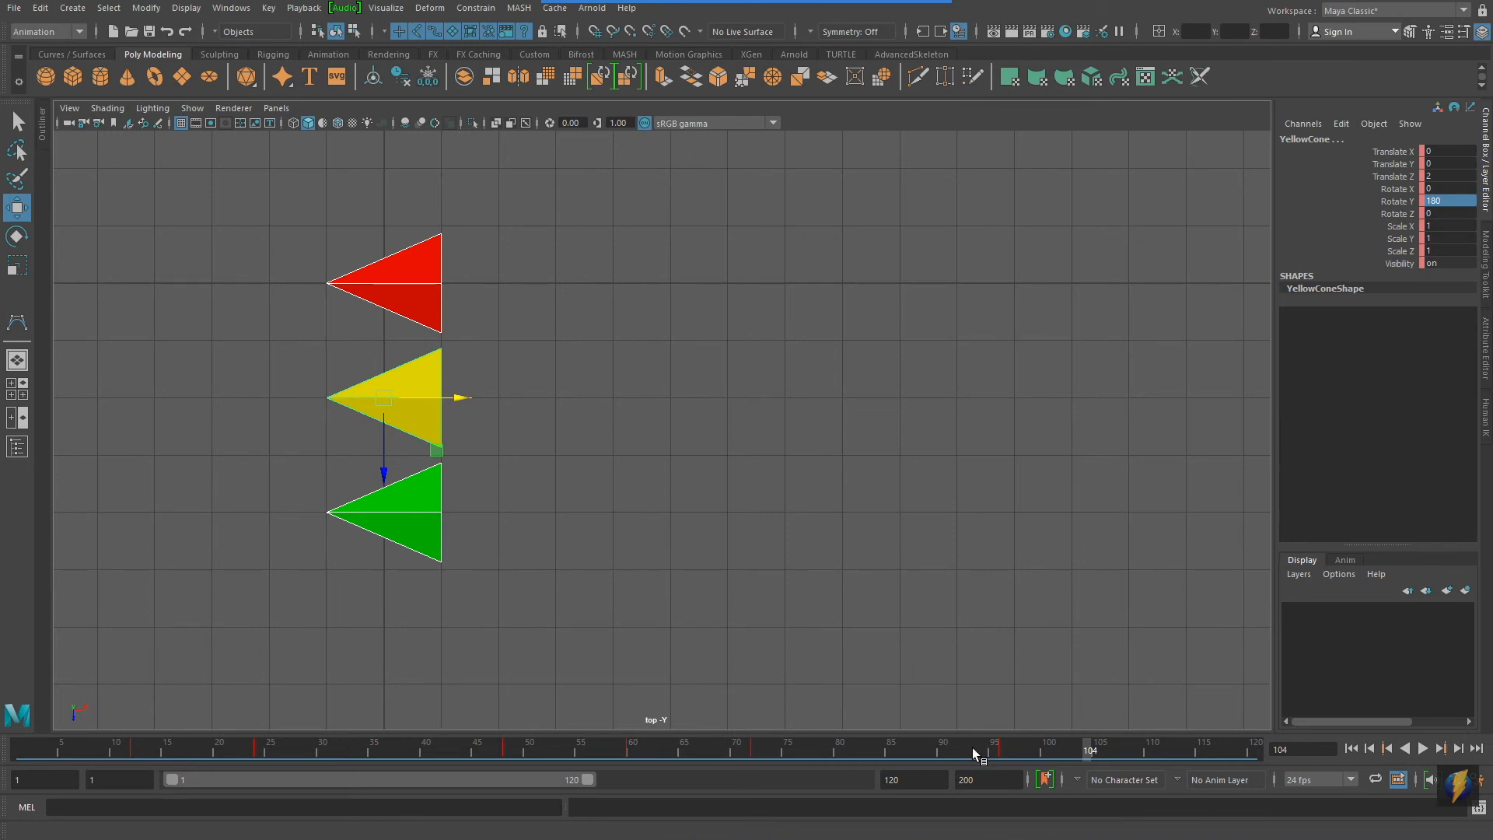
mouse_move(720, 44)
mouse_move(694, 250)
mouse_down()
mouse_move(101, 596)
mouse_move(31, 728)
mouse_move(716, 436)
mouse_move(1180, 524)
mouse_move(1249, 716)
mouse_move(1139, 575)
mouse_move(1045, 582)
mouse_up()
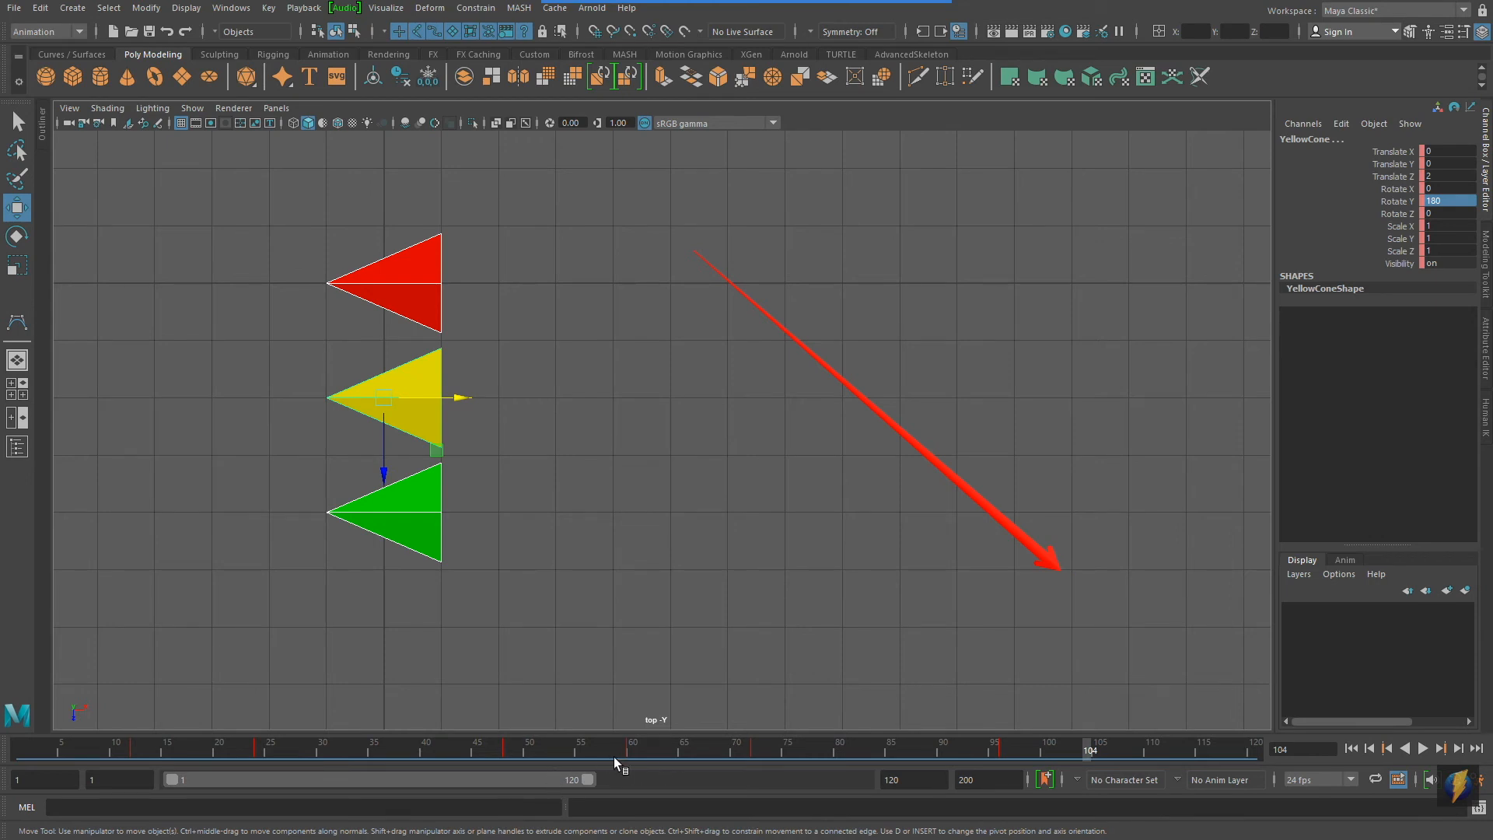
mouse_move(741, 3)
click(805, 33)
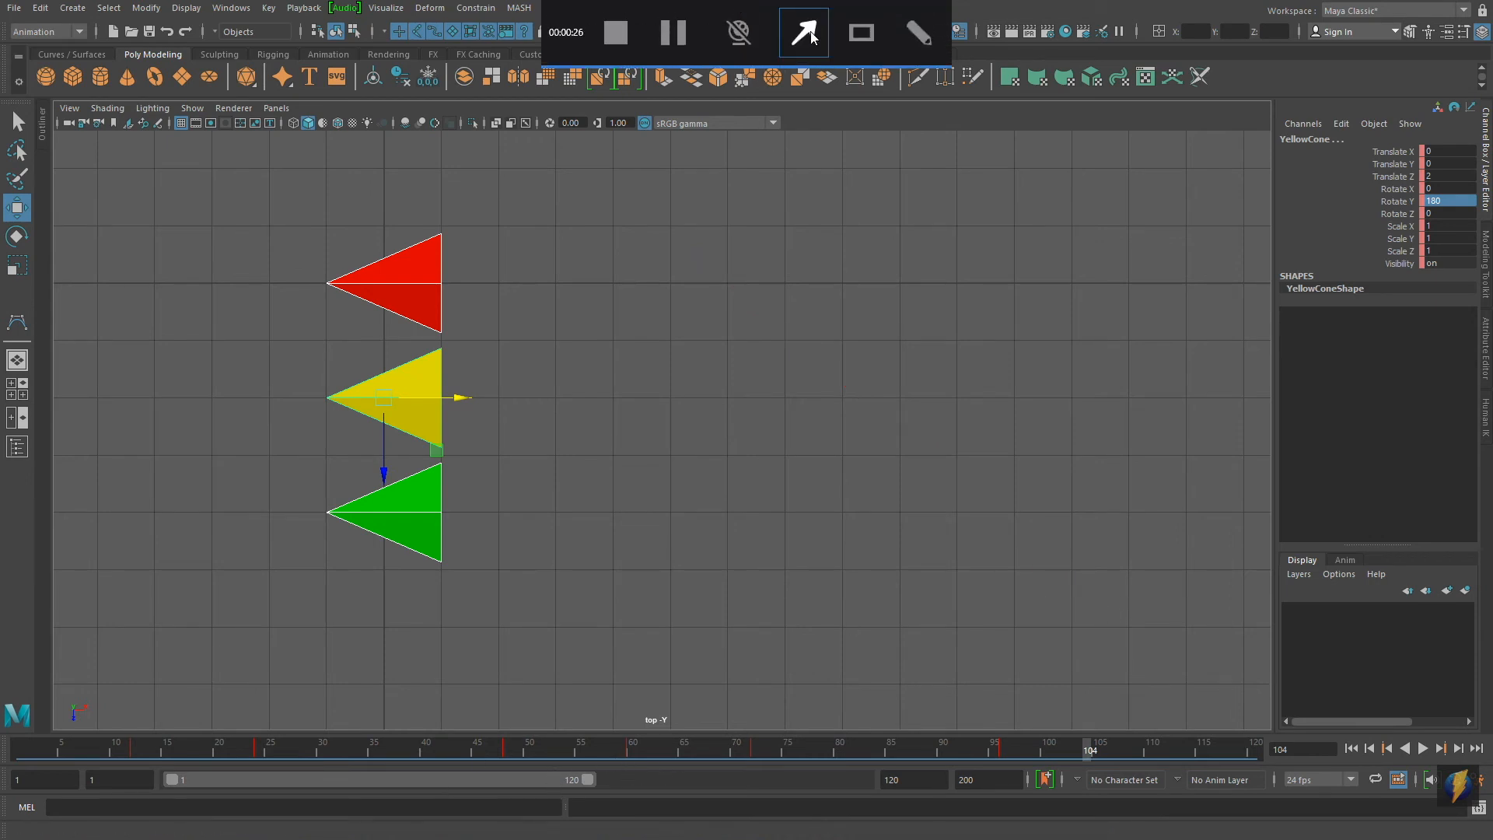
mouse_move(729, 335)
mouse_down()
mouse_move(567, 716)
mouse_move(306, 776)
mouse_move(453, 779)
mouse_up()
Extend the playback range to frame 200, enter 500 as its end time, and scrub the lengthened timeline to its end
mouse_move(590, 778)
mouse_down()
mouse_move(297, 800)
mouse_move(910, 793)
mouse_up()
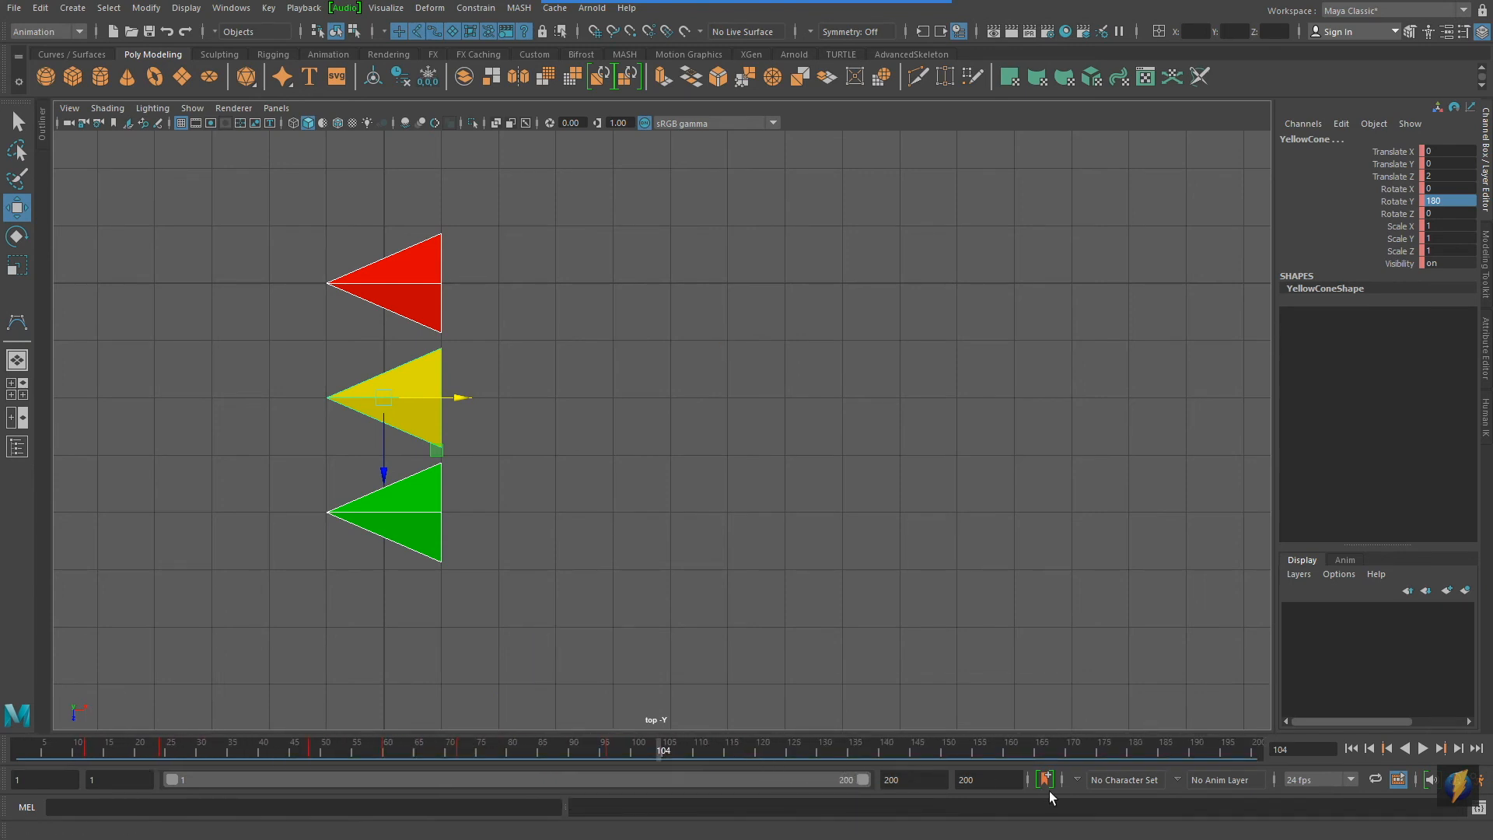
double_click(920, 780)
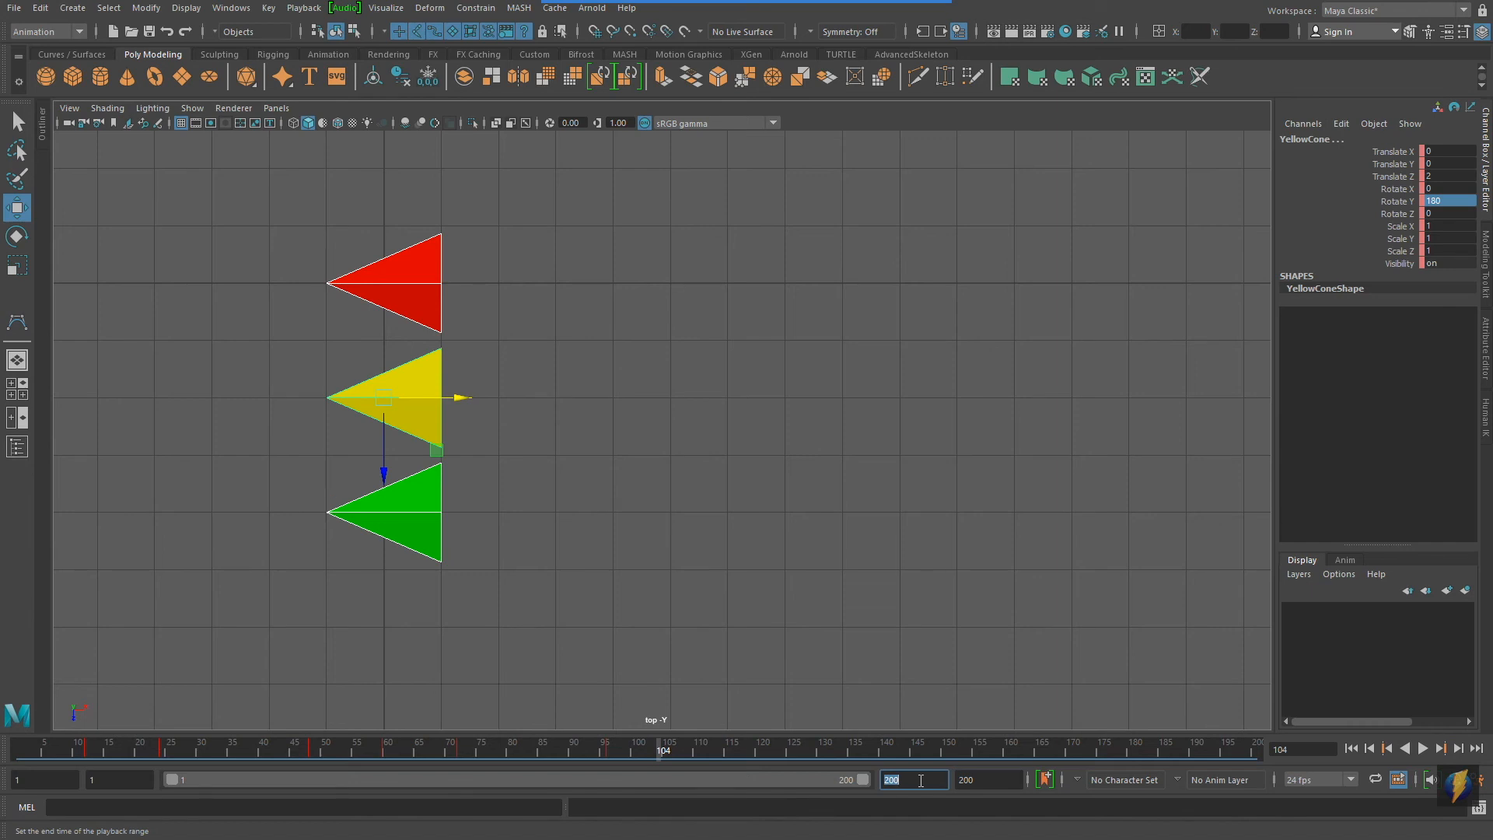
text(500)
key(Return)
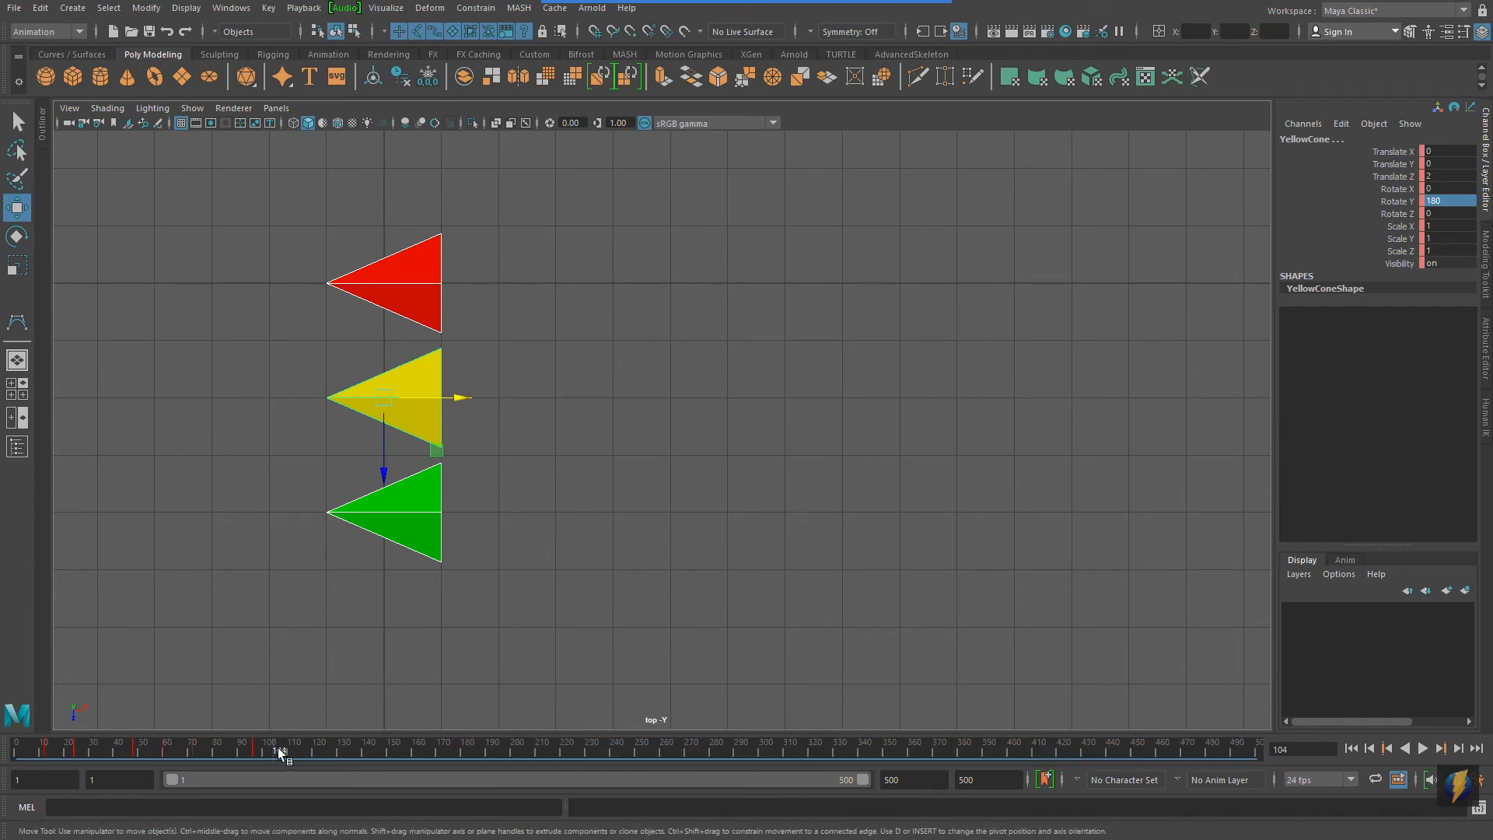
key(alt+v)
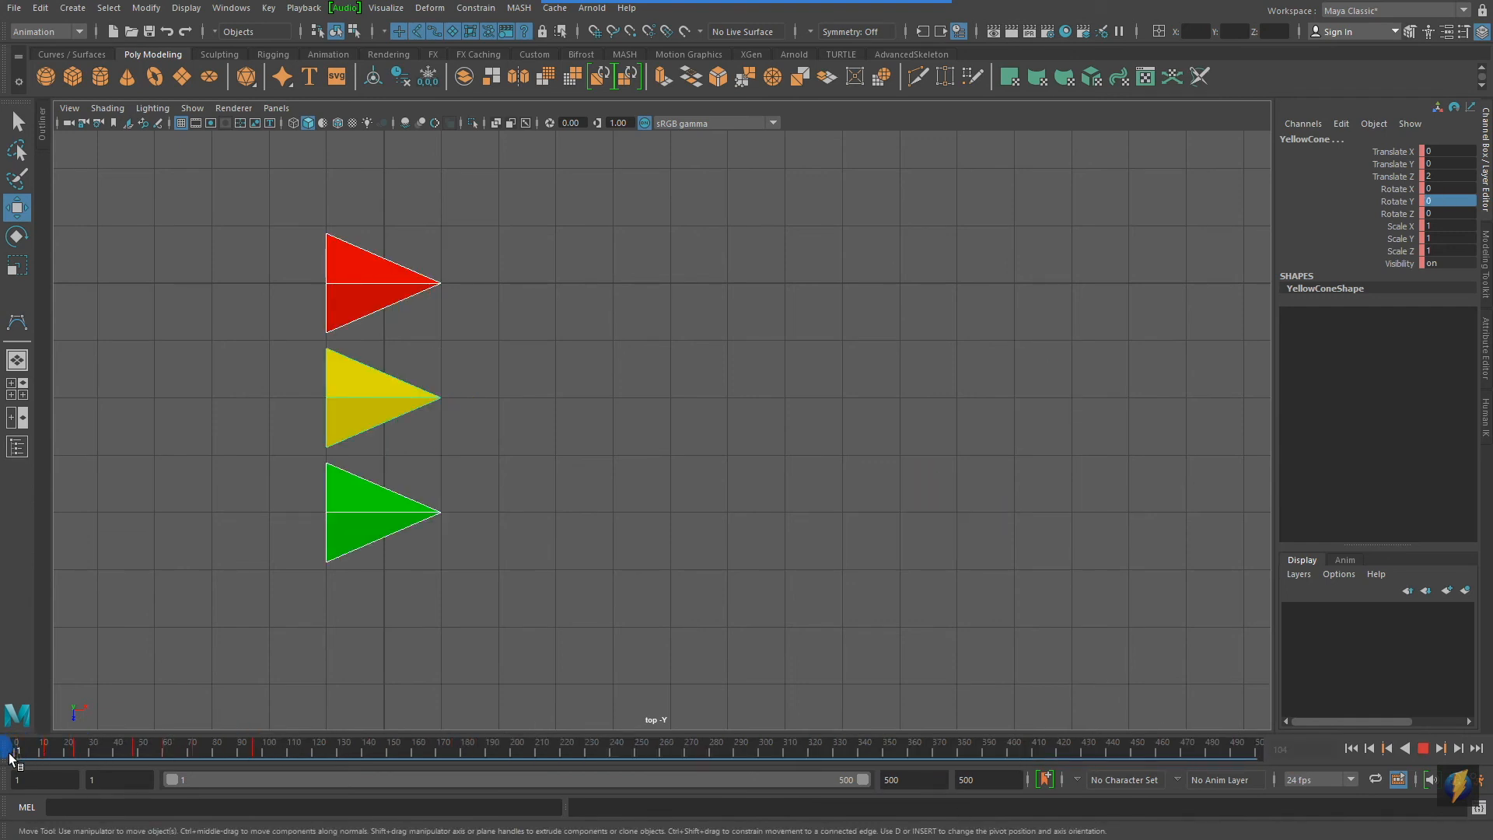
drag(11, 758, 550, 780)
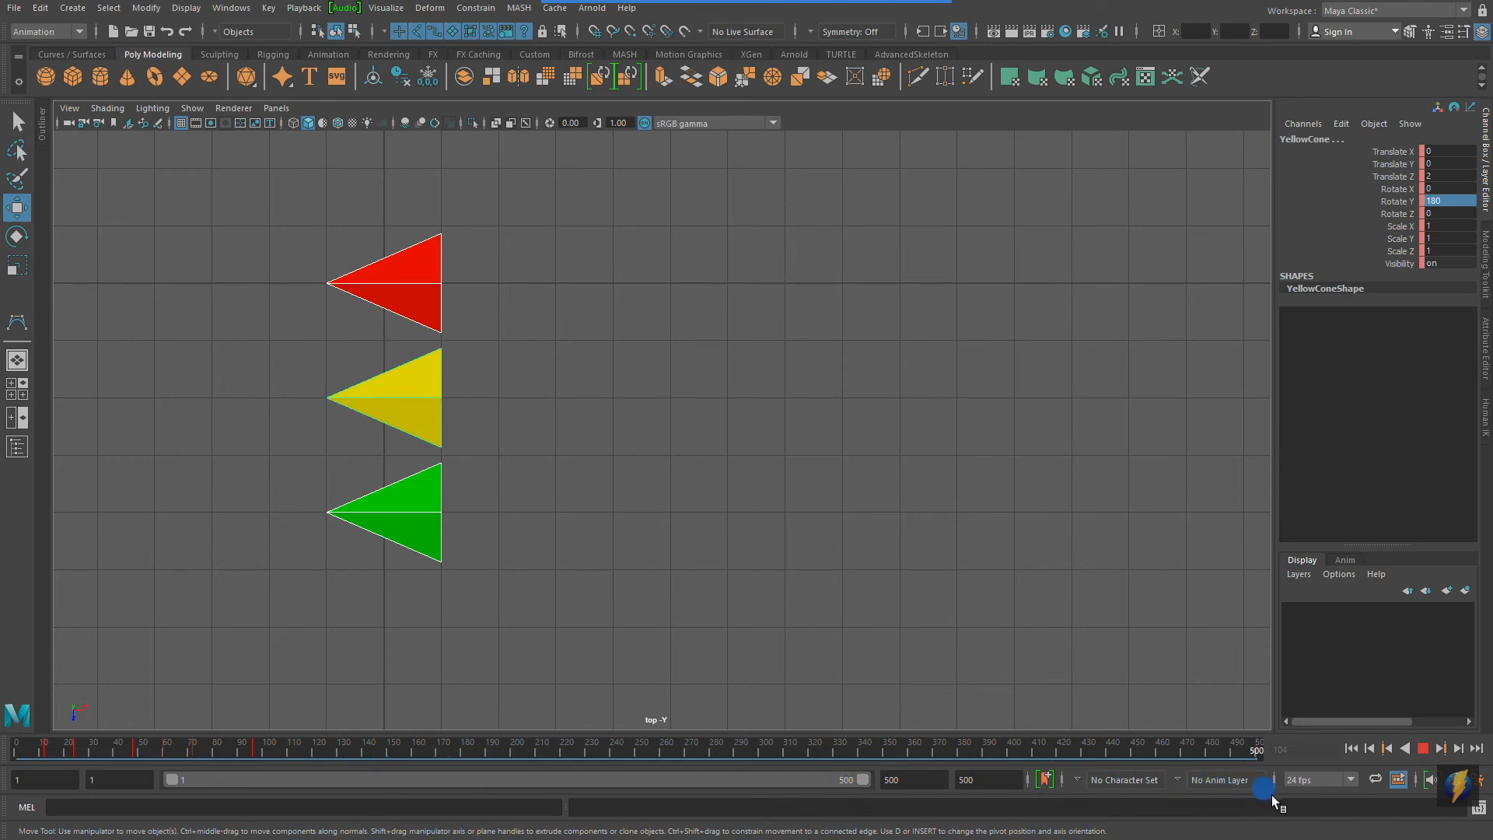
Set the playback end time to 120 and return to frame 1
double_click(936, 781)
text(120)
key(Return)
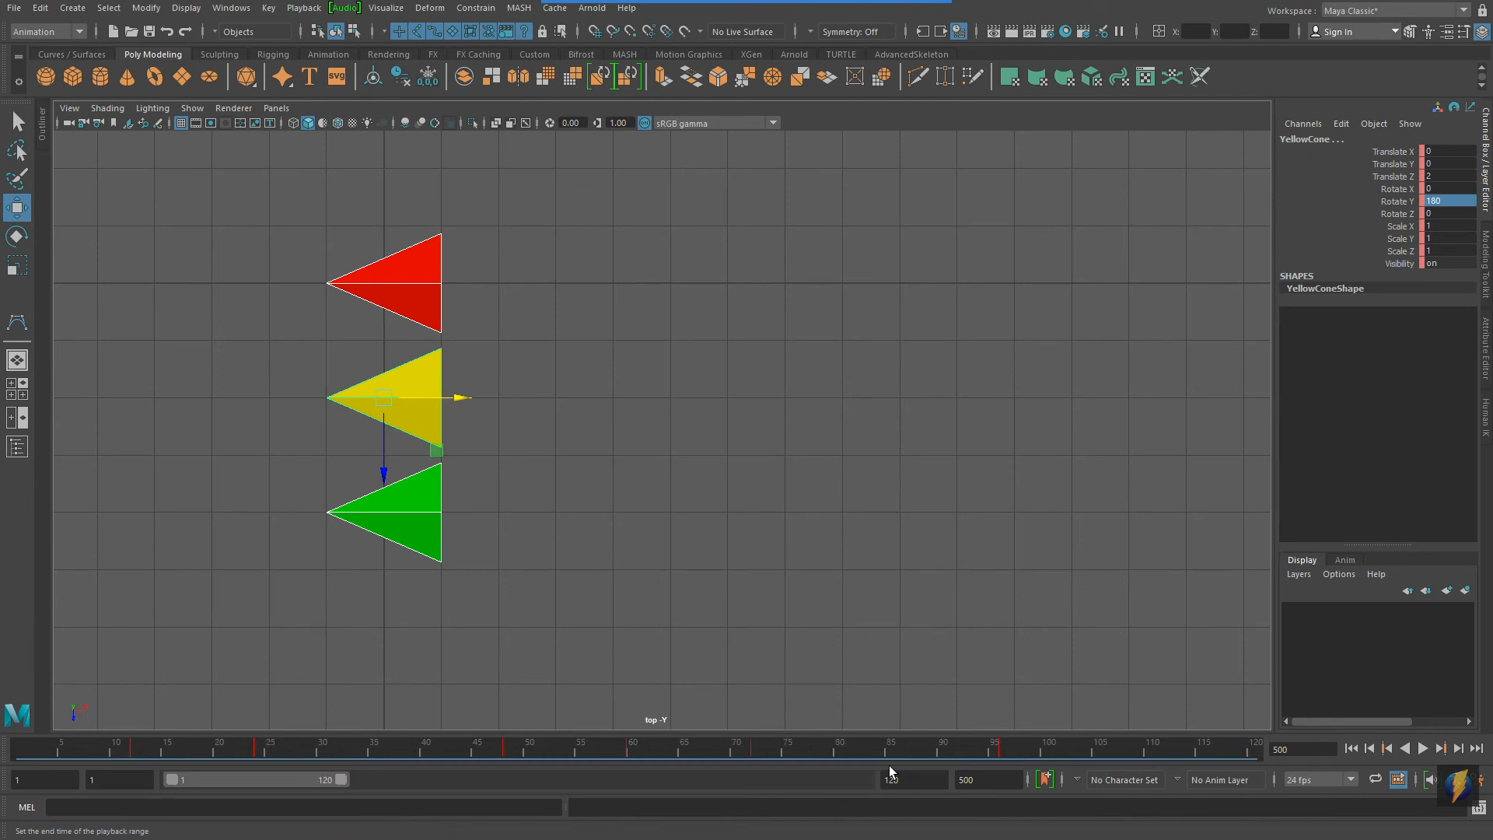
key(alt+shift+v)
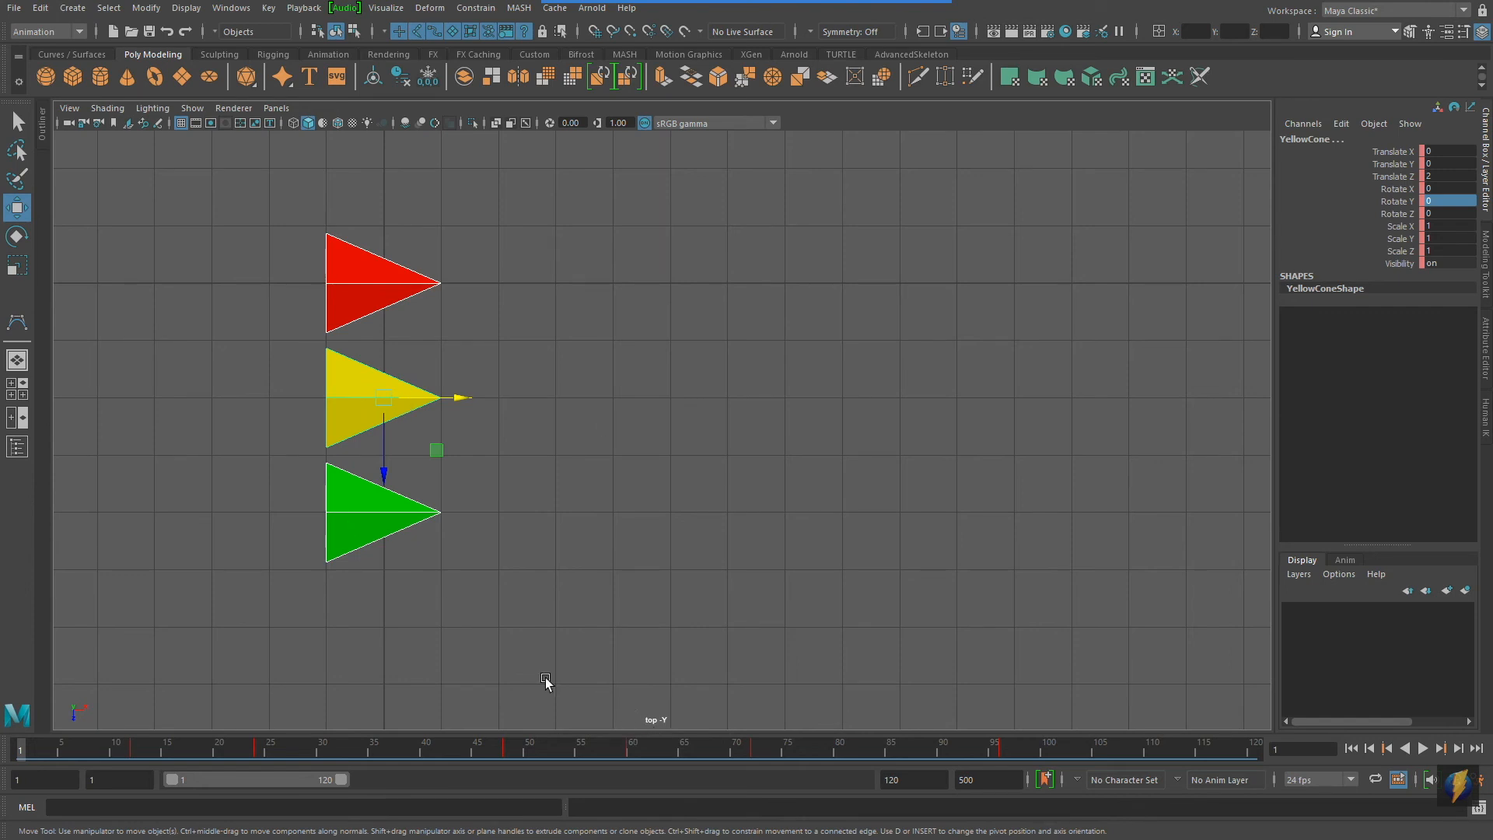
Select the green cone and scrub the timeline forward to frame 60 to review its motion
alt+right_drag(1087, 332, 657, 334)
alt+middle_drag(692, 369, 733, 267)
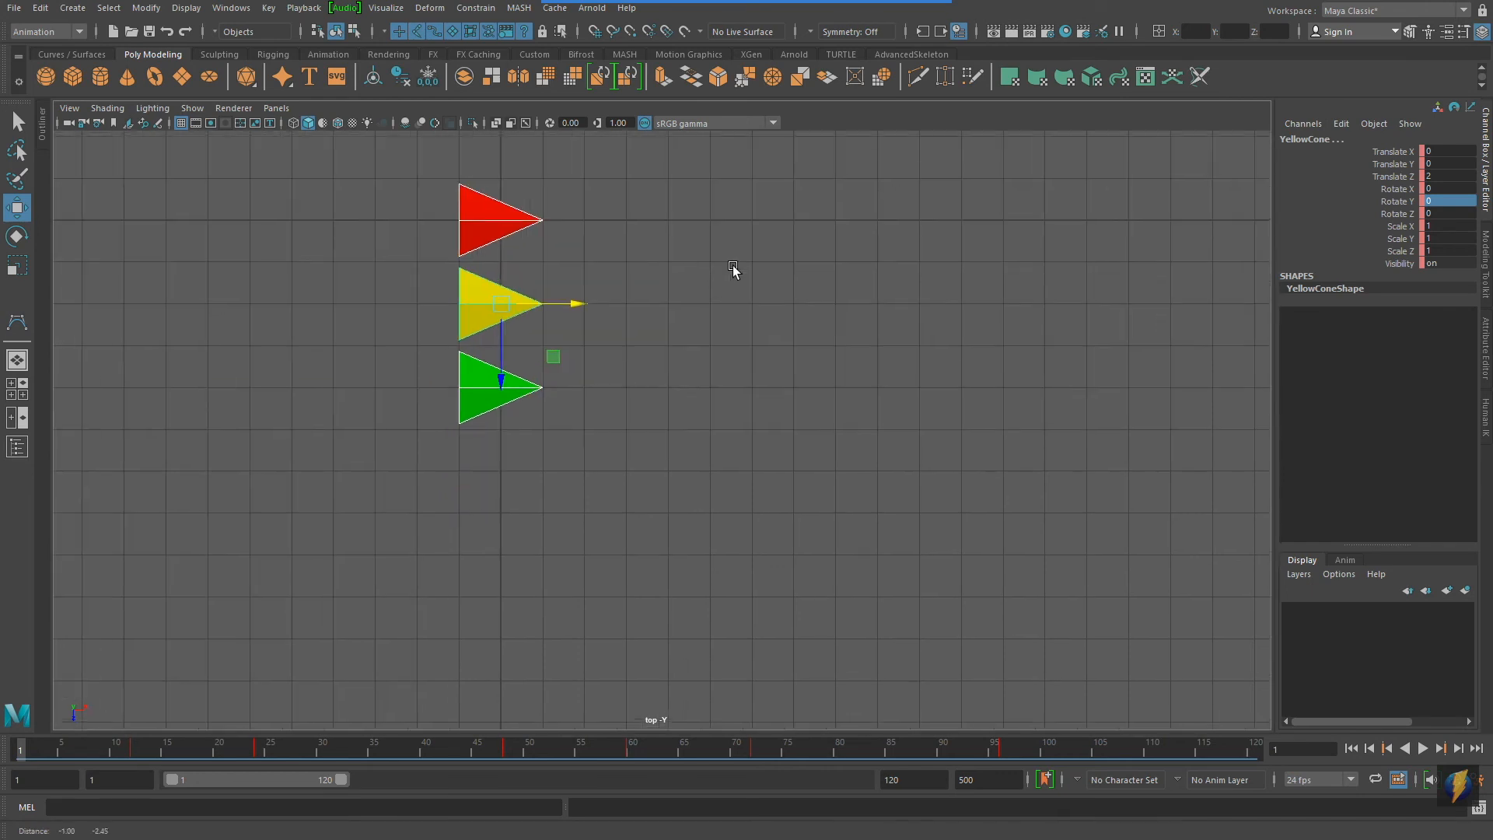
click(771, 341)
click(503, 386)
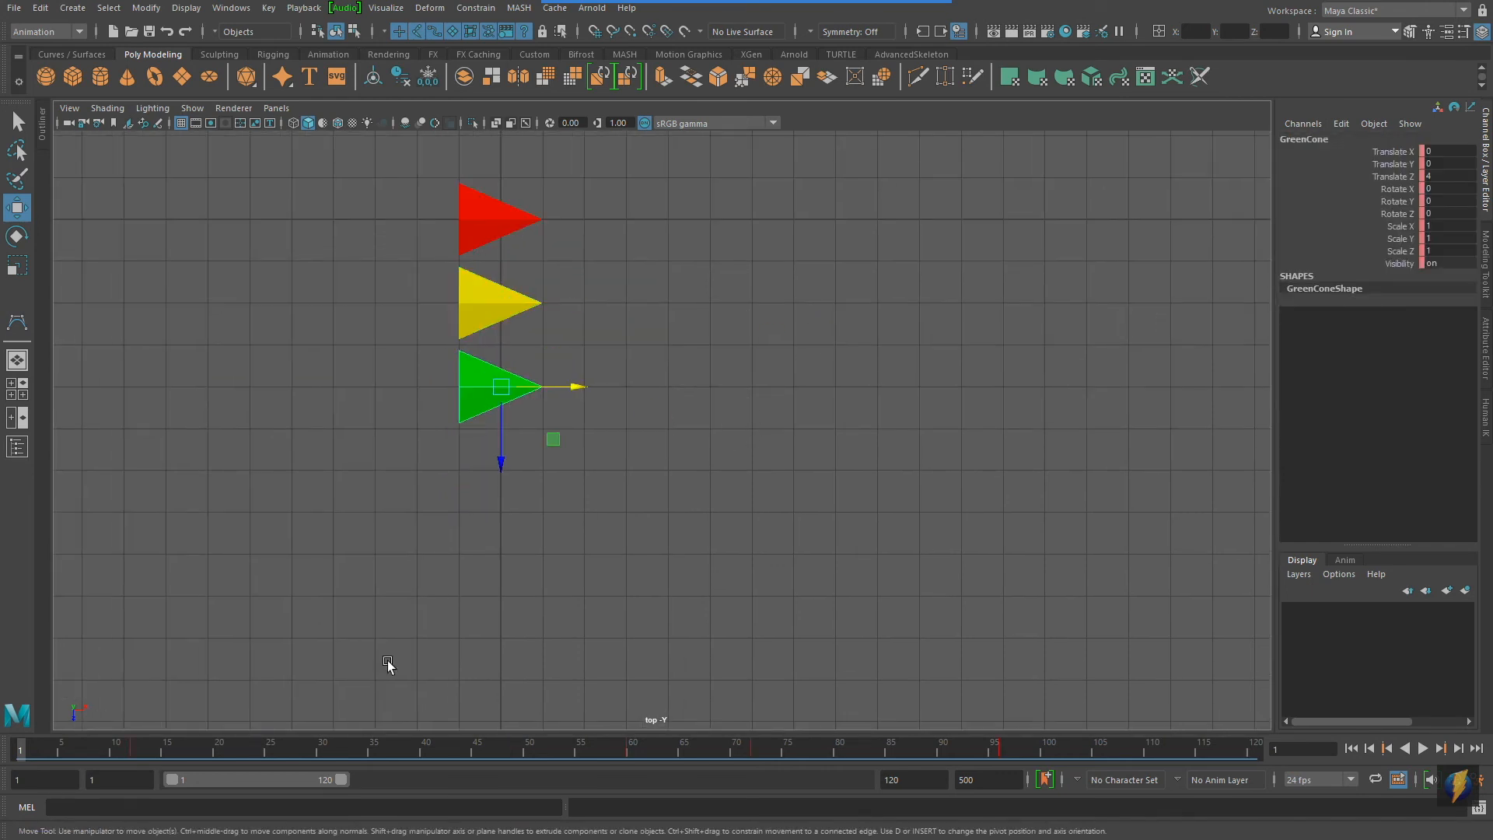
drag(76, 749, 632, 758)
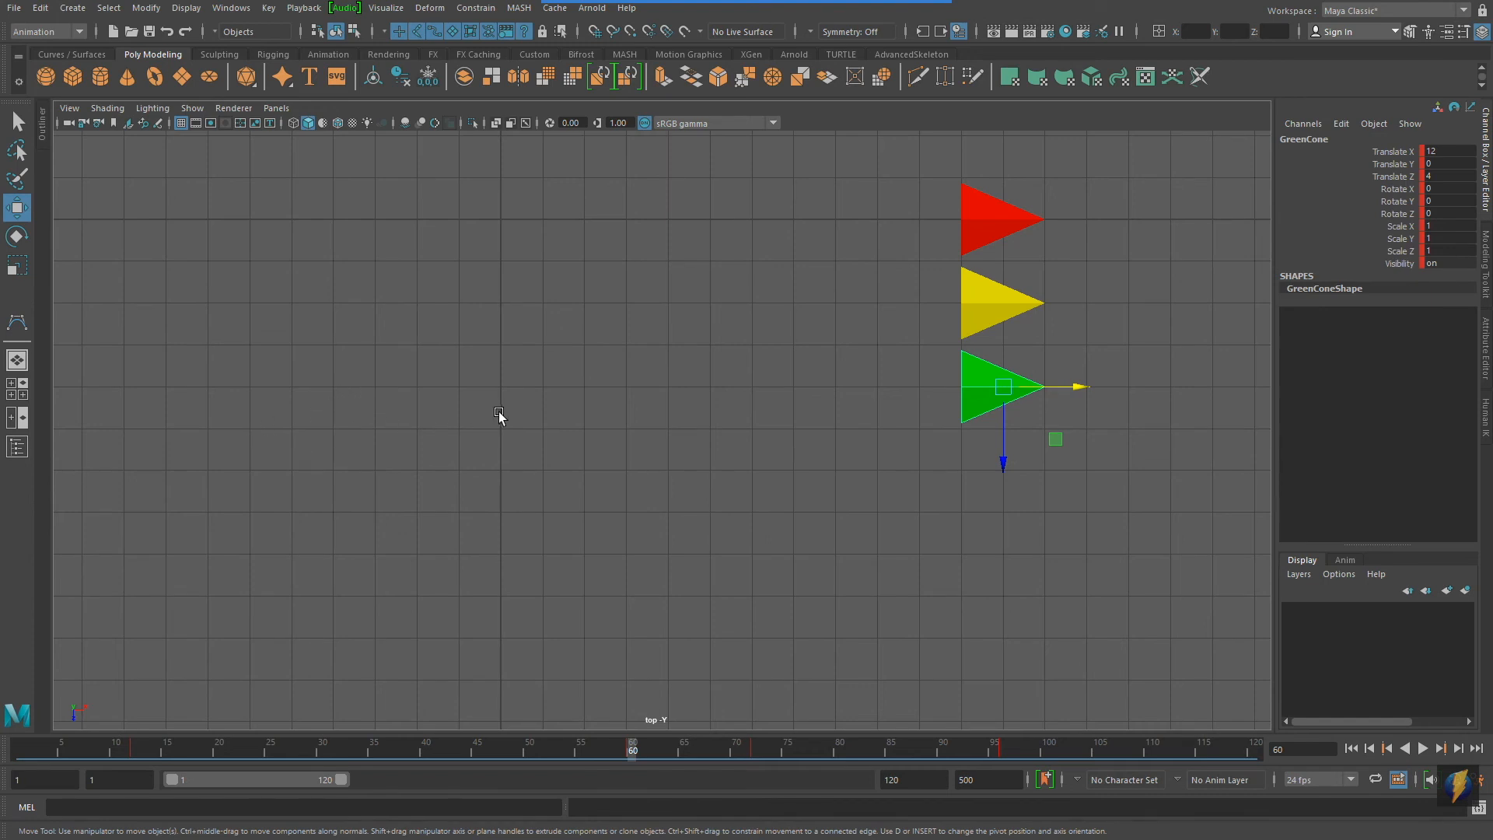
Go to frame 36 and move the green cone along Z to about 10.27, keying the position
drag(627, 742, 382, 777)
scroll(788, 596, down, 1)
drag(749, 426, 744, 641)
mouse_move(382, 748)
mouse_down()
mouse_move(343, 749)
mouse_move(605, 746)
mouse_move(336, 748)
mouse_move(384, 748)
mouse_up()
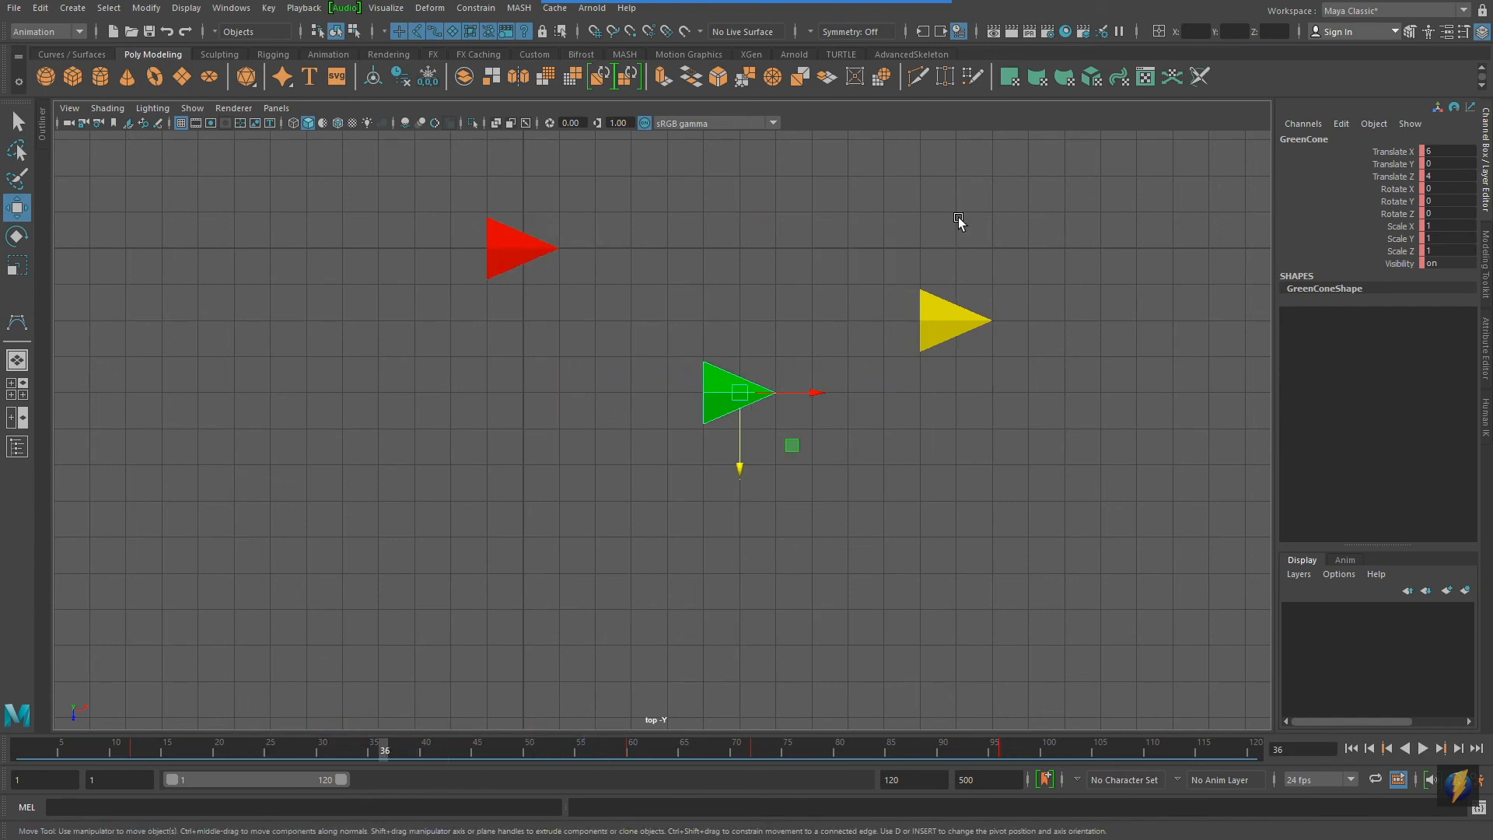
drag(742, 409, 749, 636)
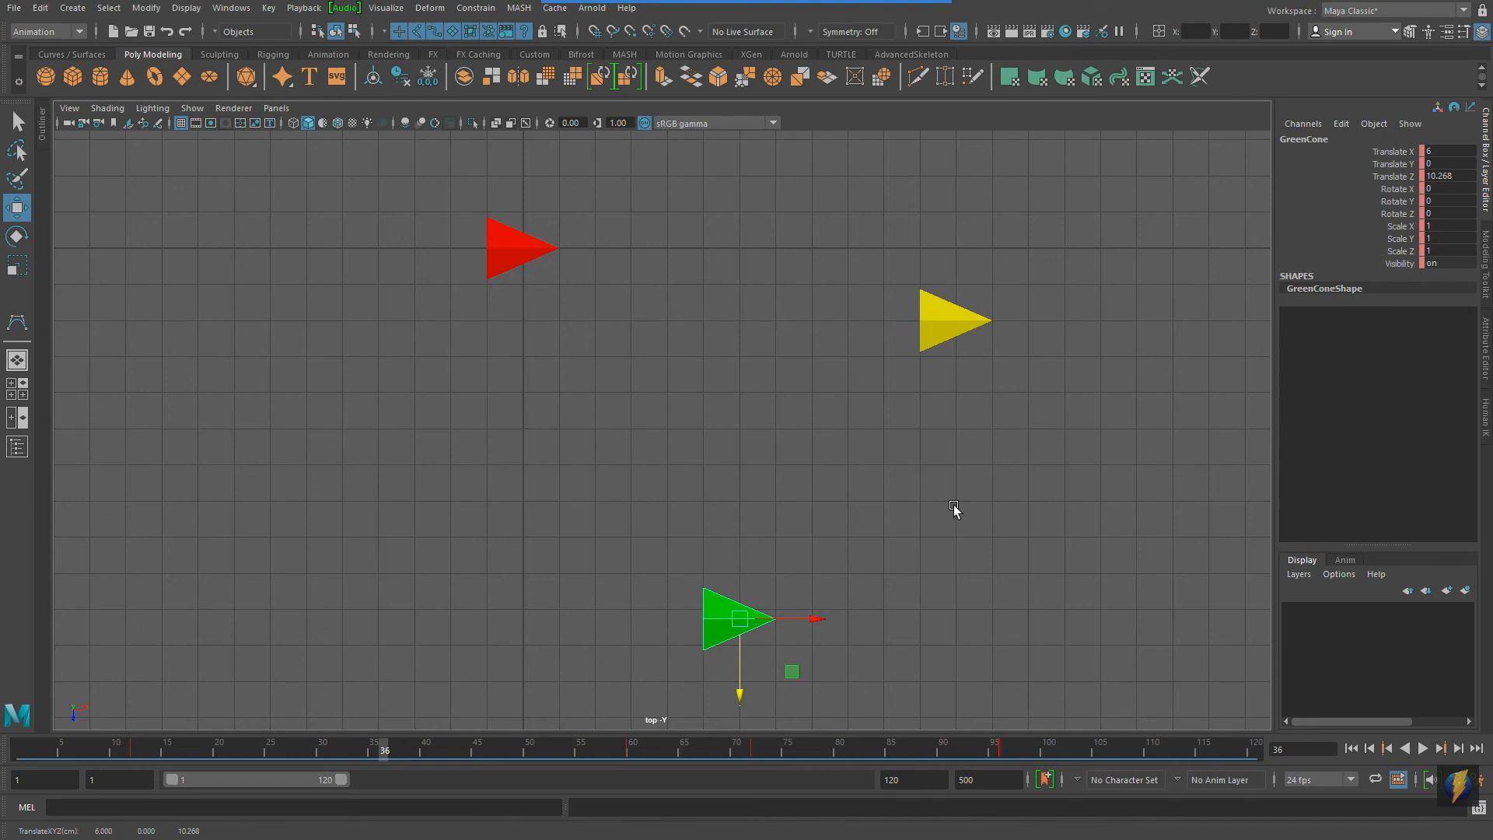
key(s)
Play the animation from frame 1 twice to review the green cone's detour, stopping it each time
drag(376, 747, 255, 772)
mouse_move(311, 781)
mouse_down()
mouse_move(629, 790)
mouse_move(179, 787)
mouse_up()
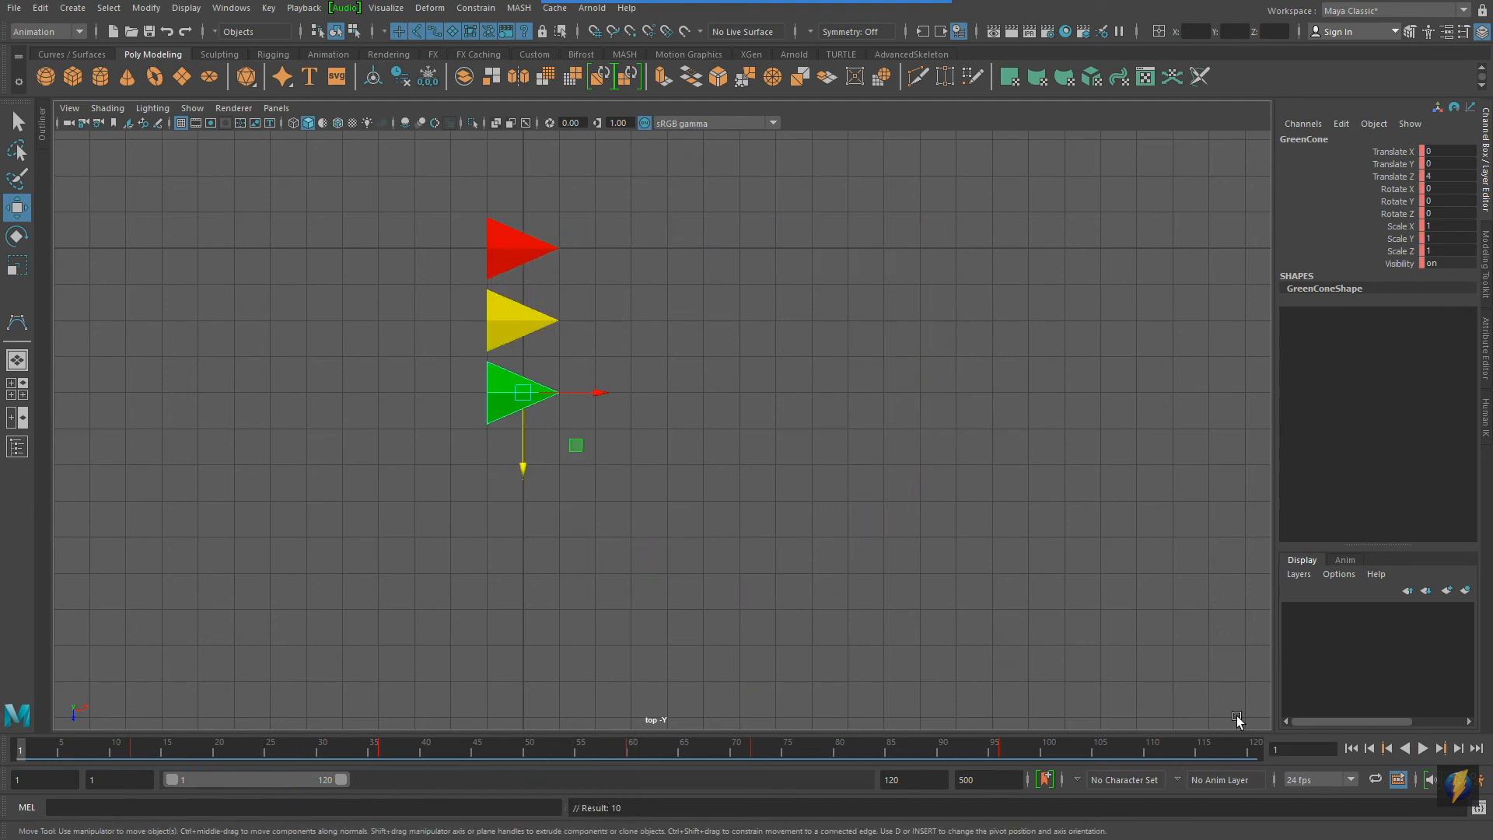
click(1423, 748)
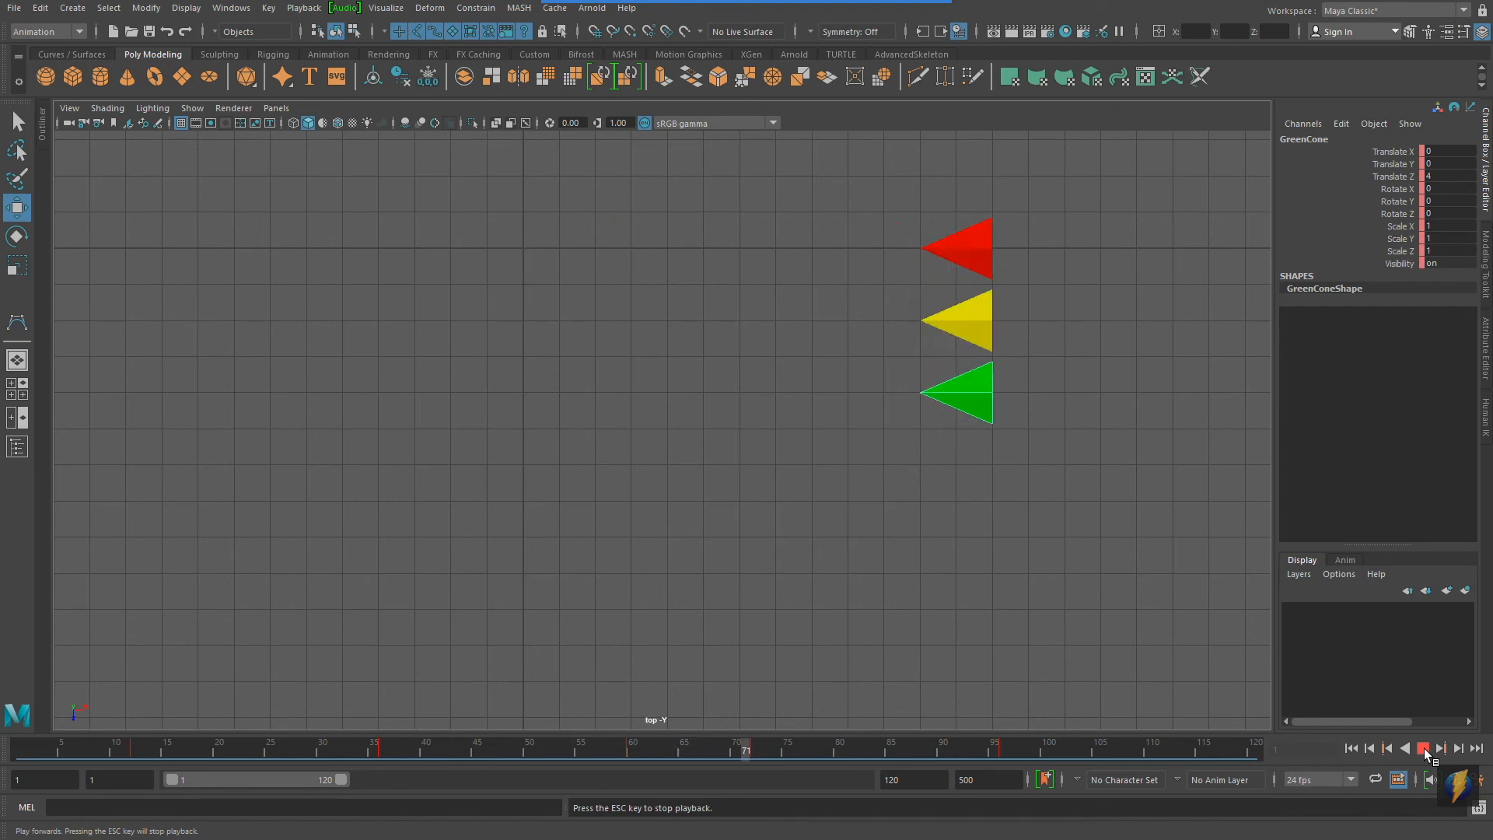
click(1424, 748)
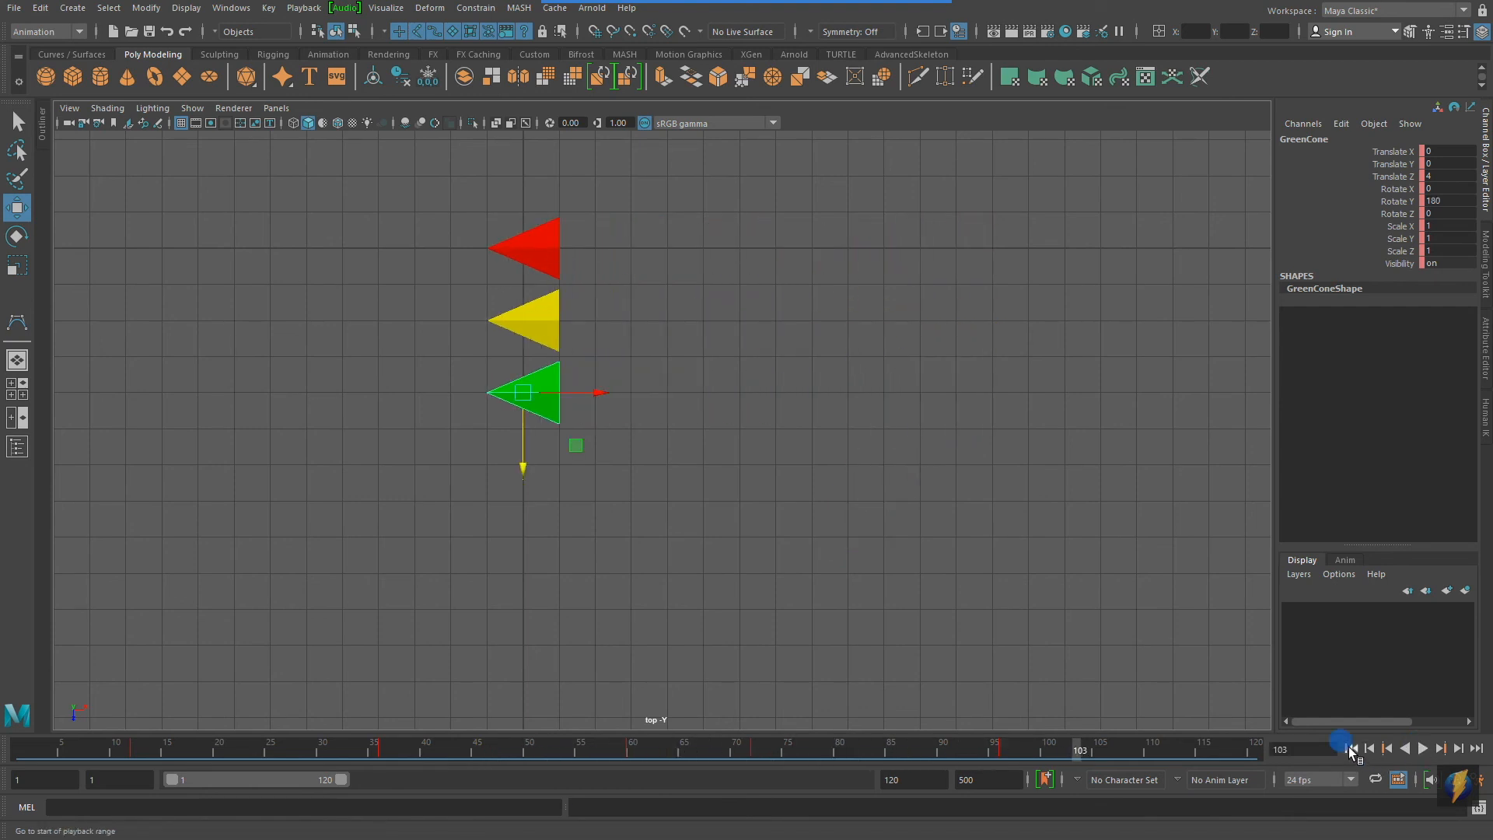
click(1351, 748)
click(1423, 748)
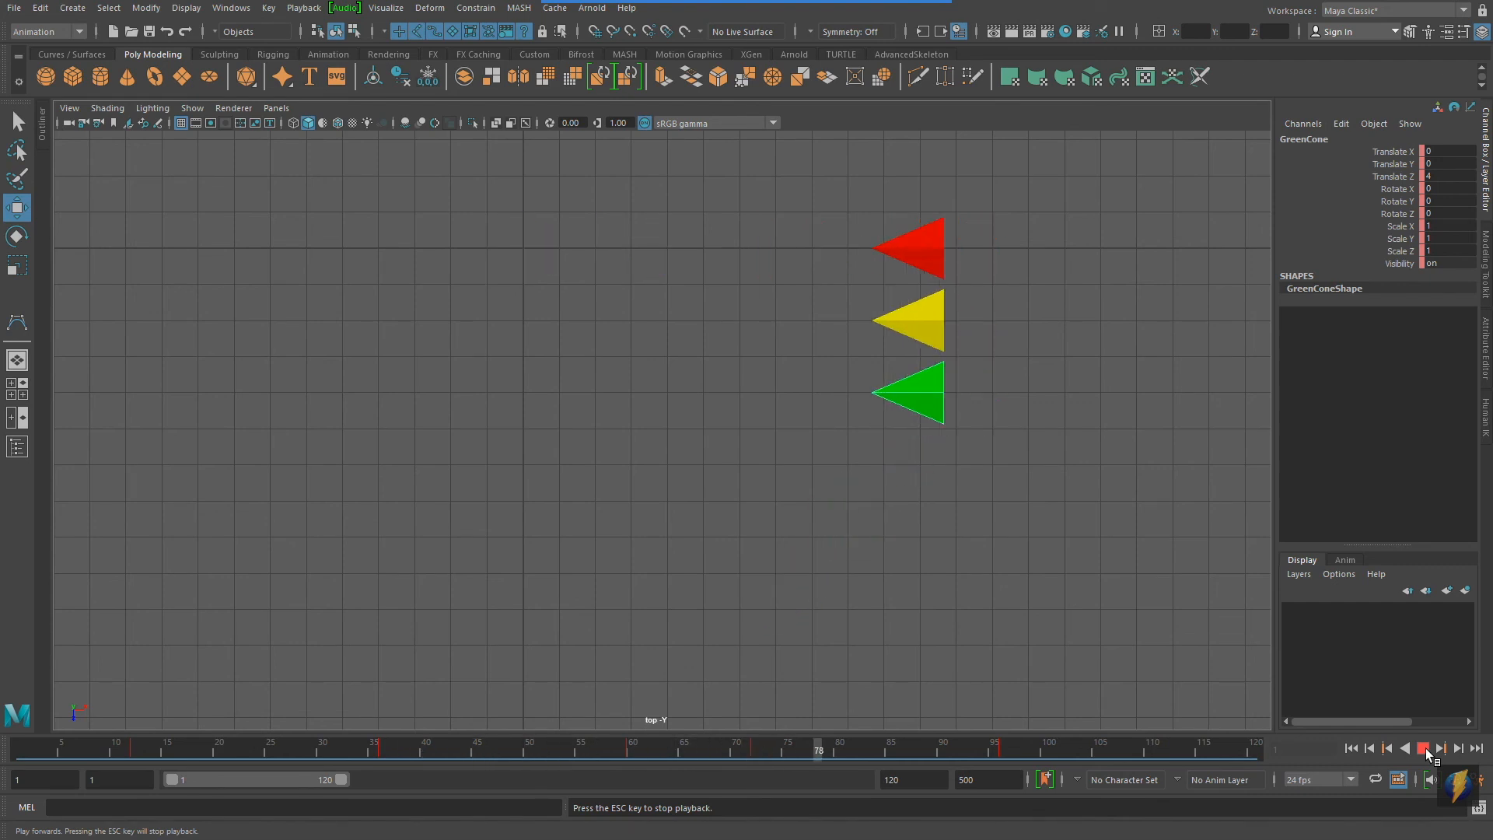
click(1424, 749)
Return to frame 36 and move the green cone farther along Z to about 14.86, updating its key
drag(698, 744, 384, 795)
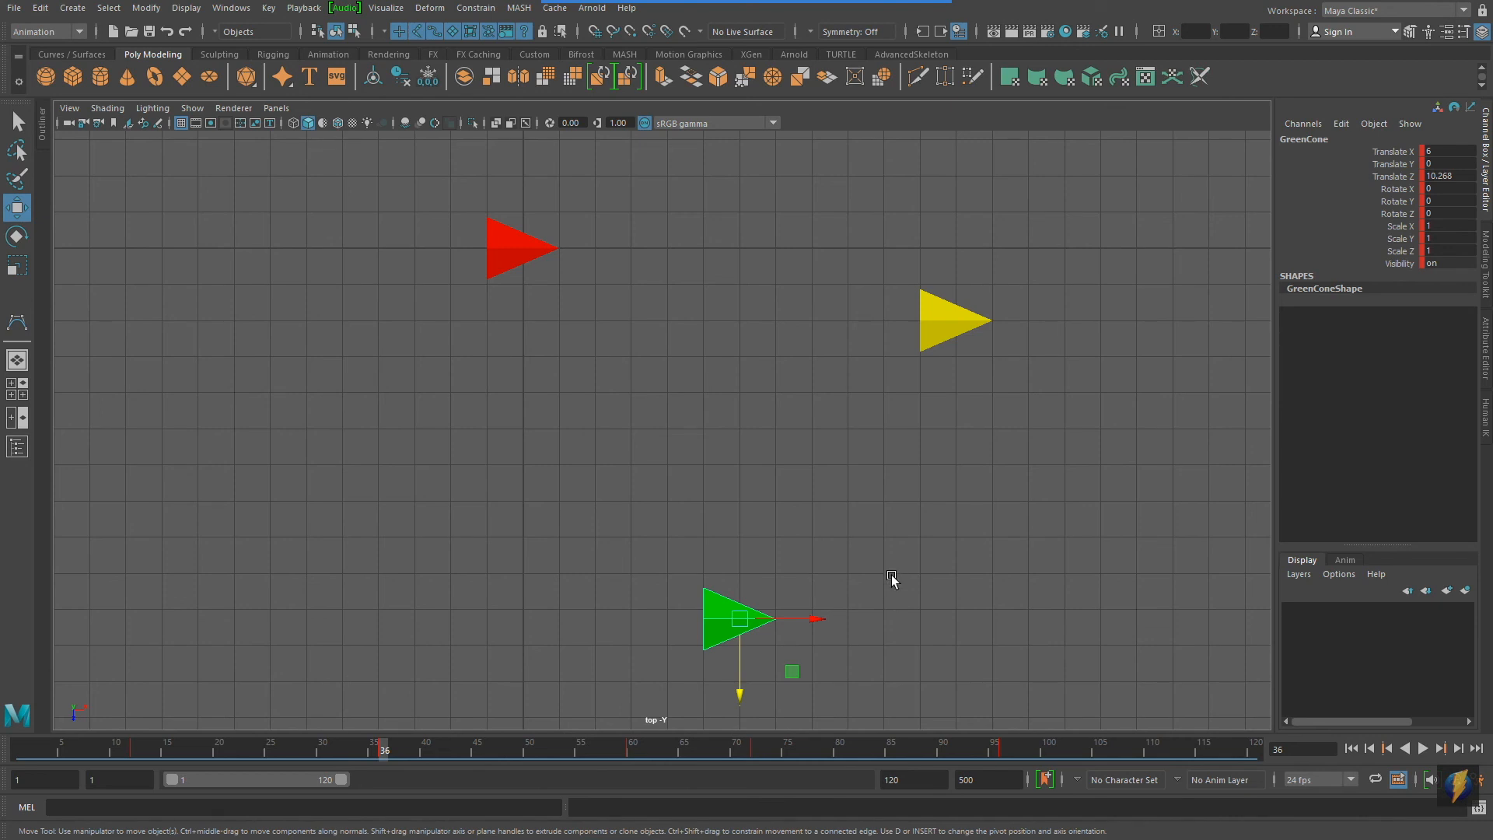
alt+right_drag(917, 540, 742, 520)
alt+middle_drag(742, 519, 809, 452)
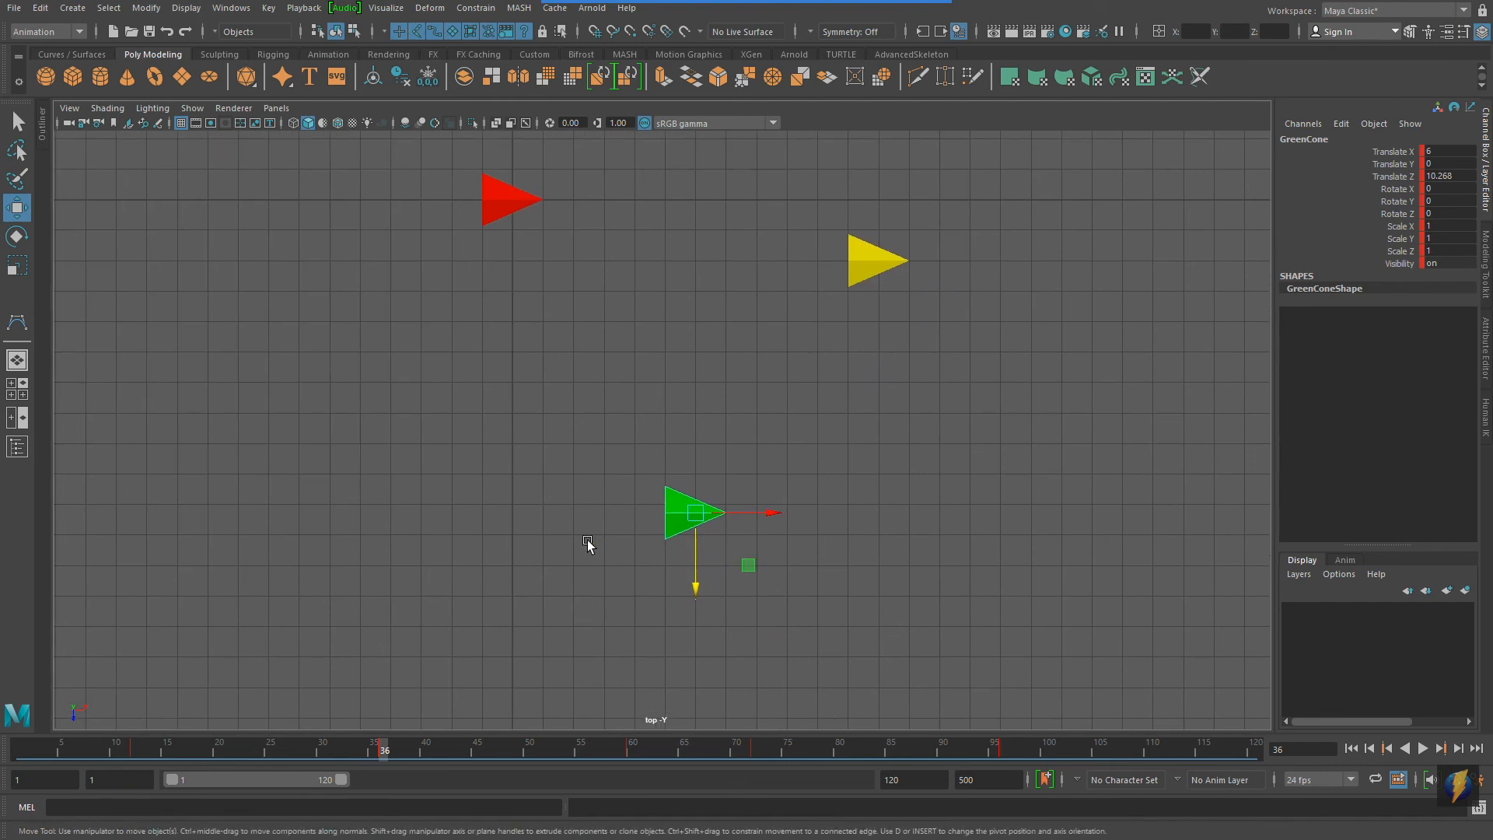
mouse_move(383, 754)
mouse_down()
mouse_move(413, 757)
mouse_move(264, 754)
mouse_move(378, 772)
mouse_move(380, 752)
mouse_up()
drag(697, 544, 695, 683)
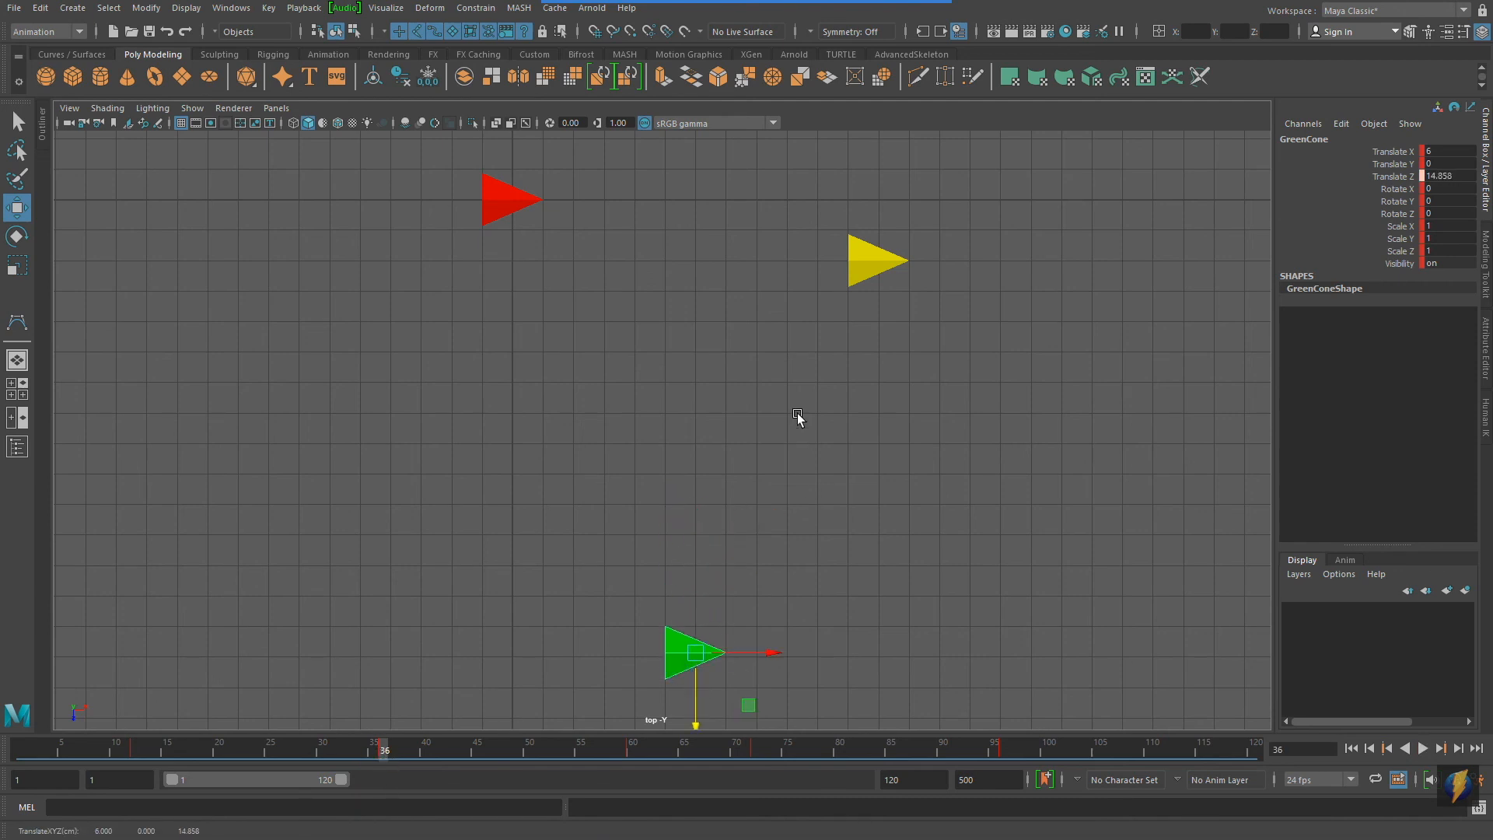
mouse_move(386, 747)
mouse_down()
mouse_move(148, 754)
mouse_move(345, 776)
mouse_move(607, 767)
mouse_move(423, 784)
mouse_move(129, 758)
mouse_move(343, 783)
mouse_move(786, 782)
mouse_move(125, 792)
mouse_move(337, 800)
mouse_move(327, 822)
mouse_move(377, 810)
mouse_move(386, 733)
mouse_up()
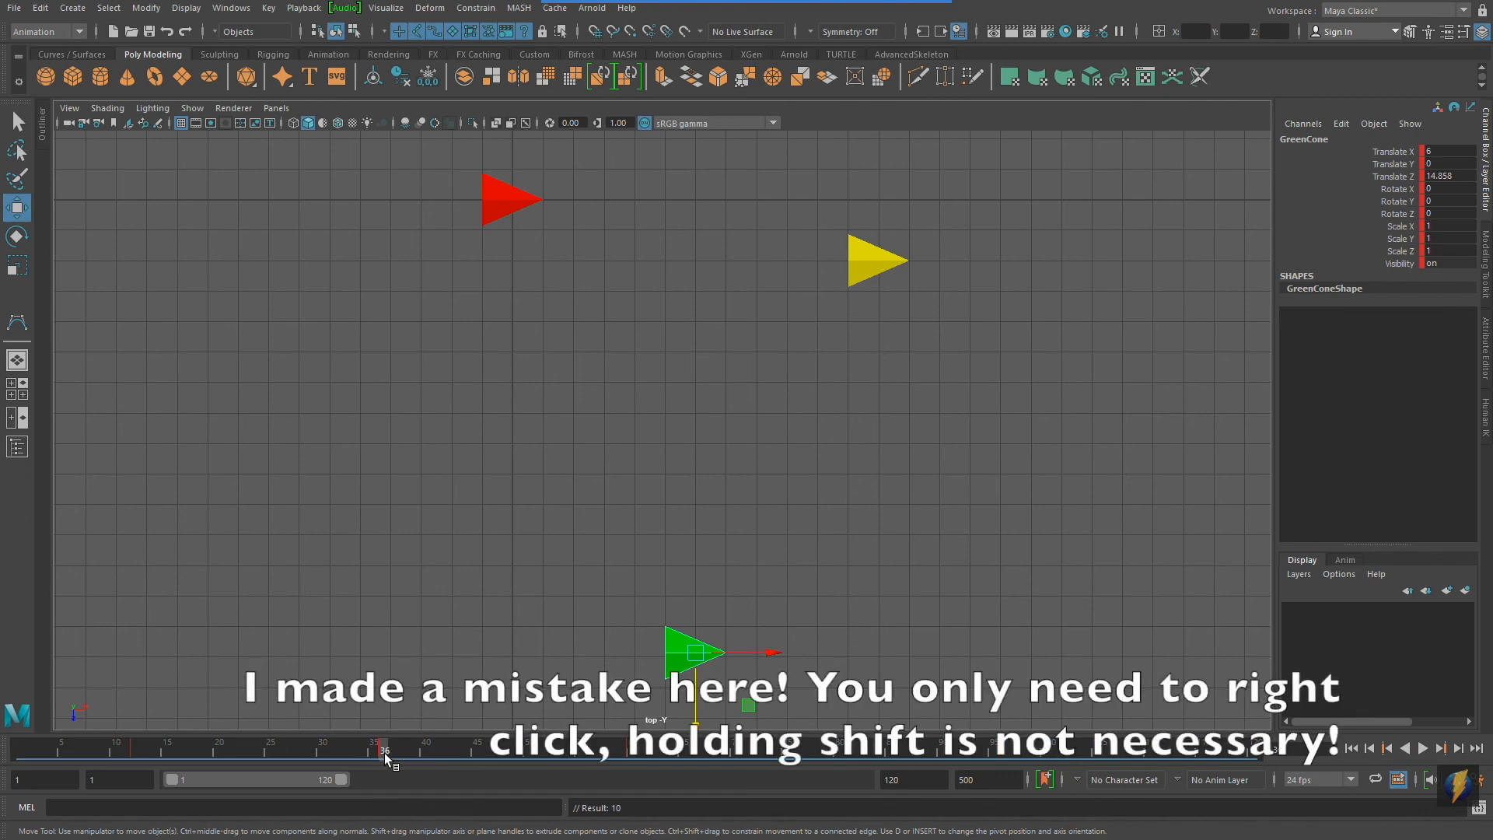
Cut the green cone's key at frame 36 from the timeline
shift+click(384, 753)
right_click(384, 751)
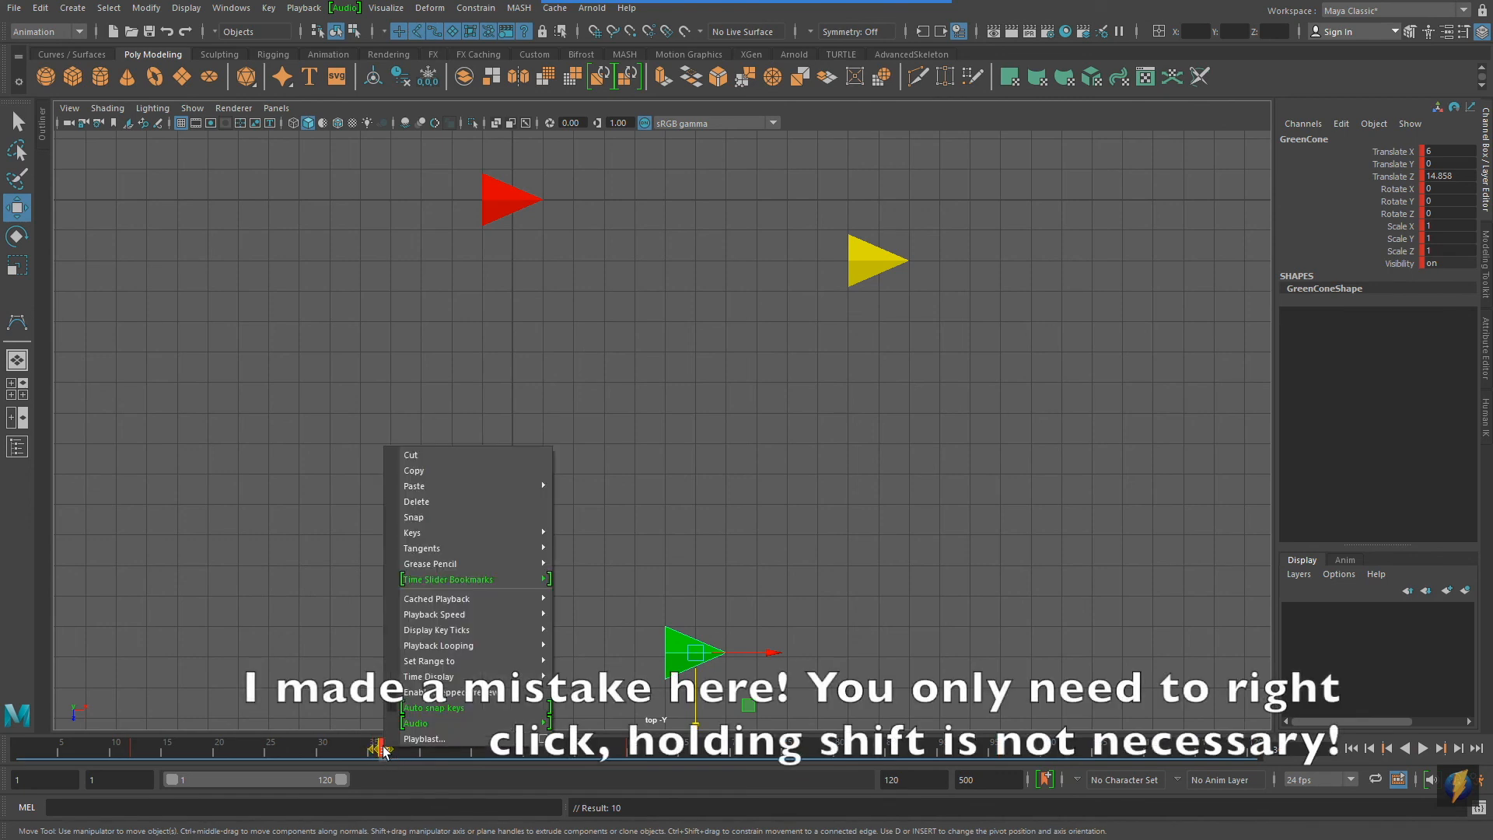
click(417, 456)
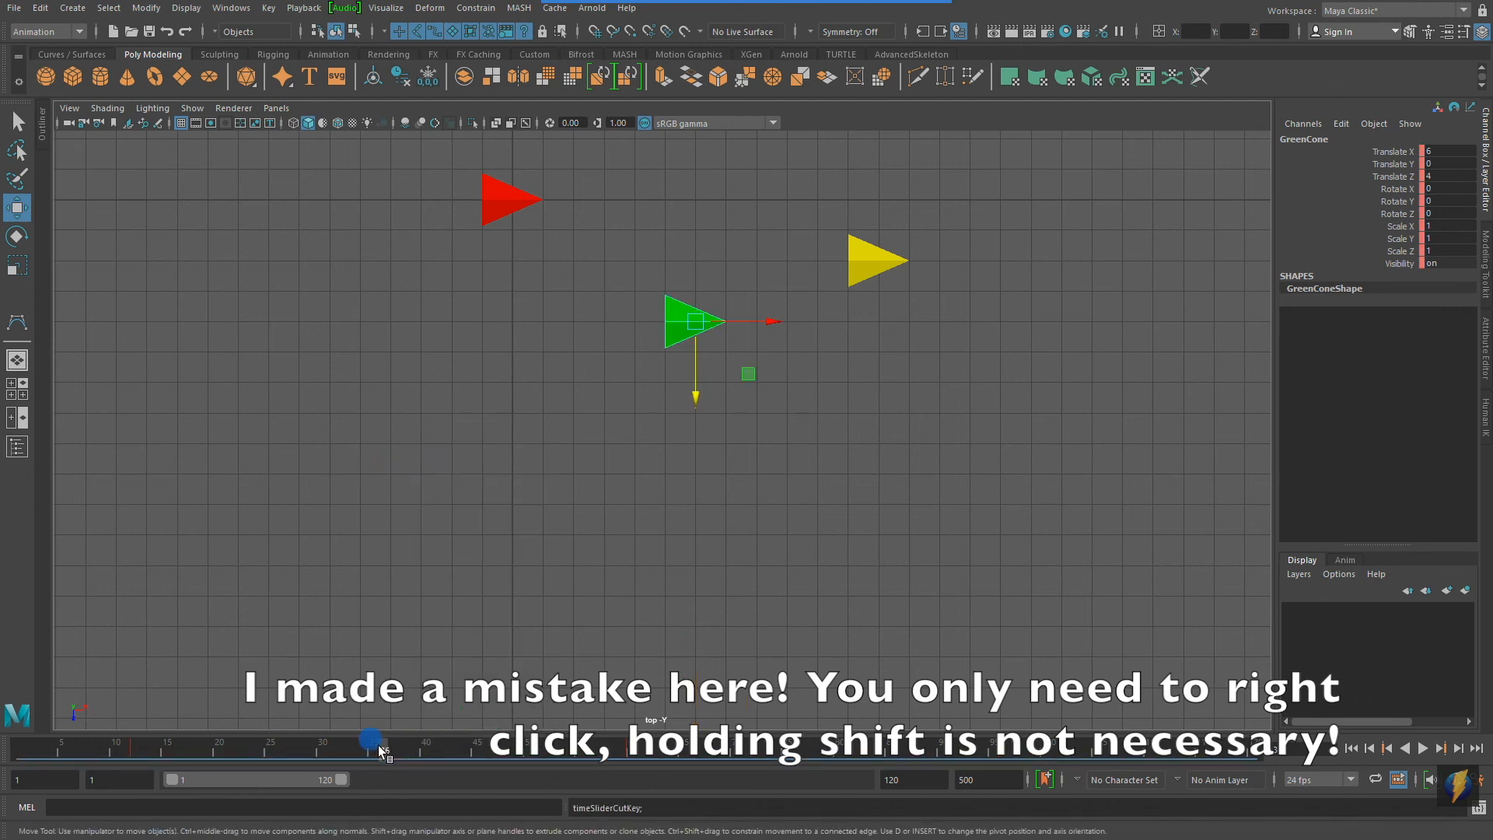
Scrub from the start to frame 36, move the green cone along Z to about 13.33, and key it
click(64, 747)
drag(72, 755, 389, 753)
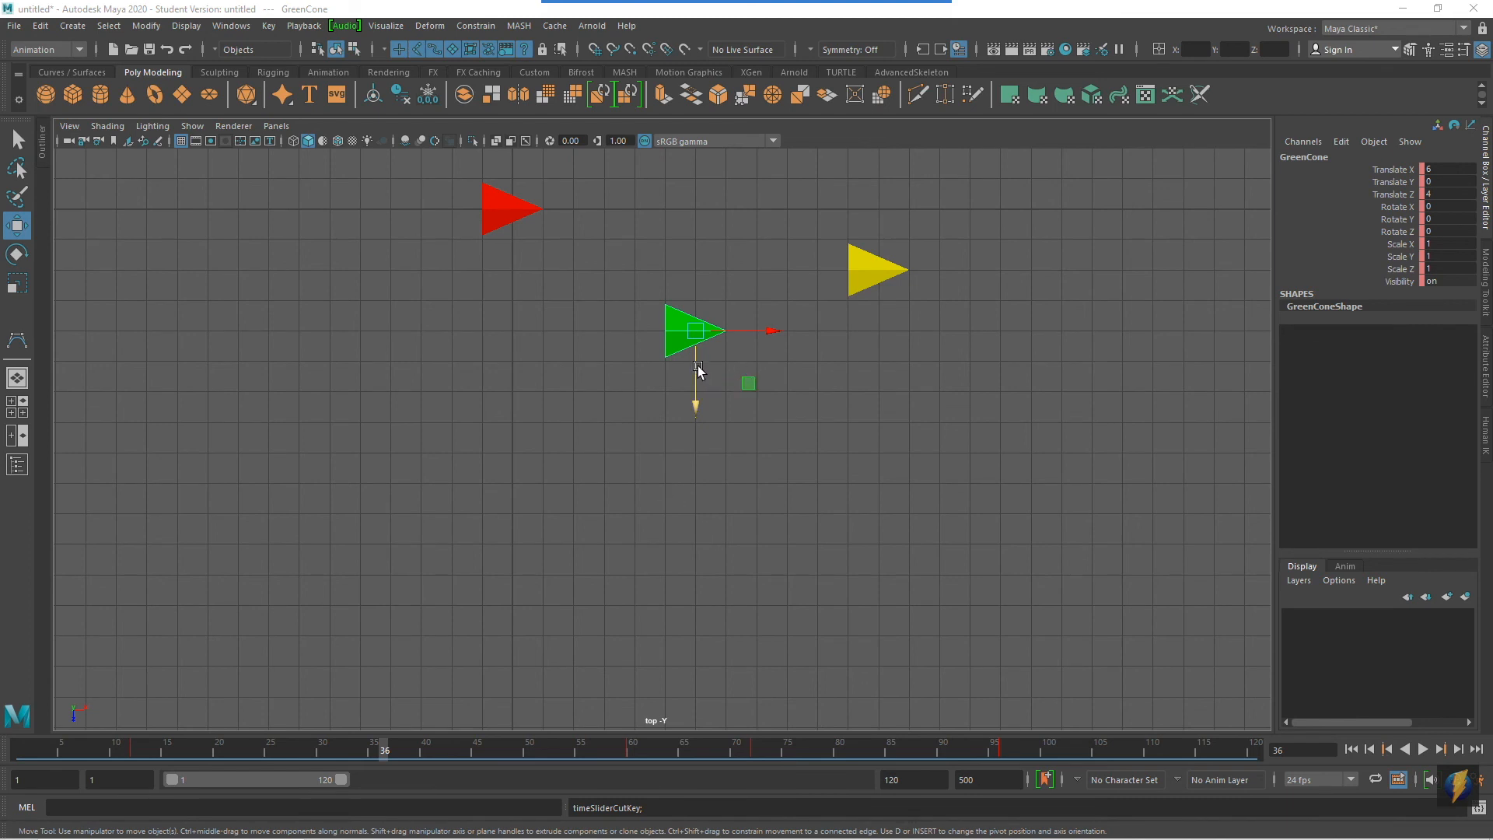
drag(698, 367, 731, 650)
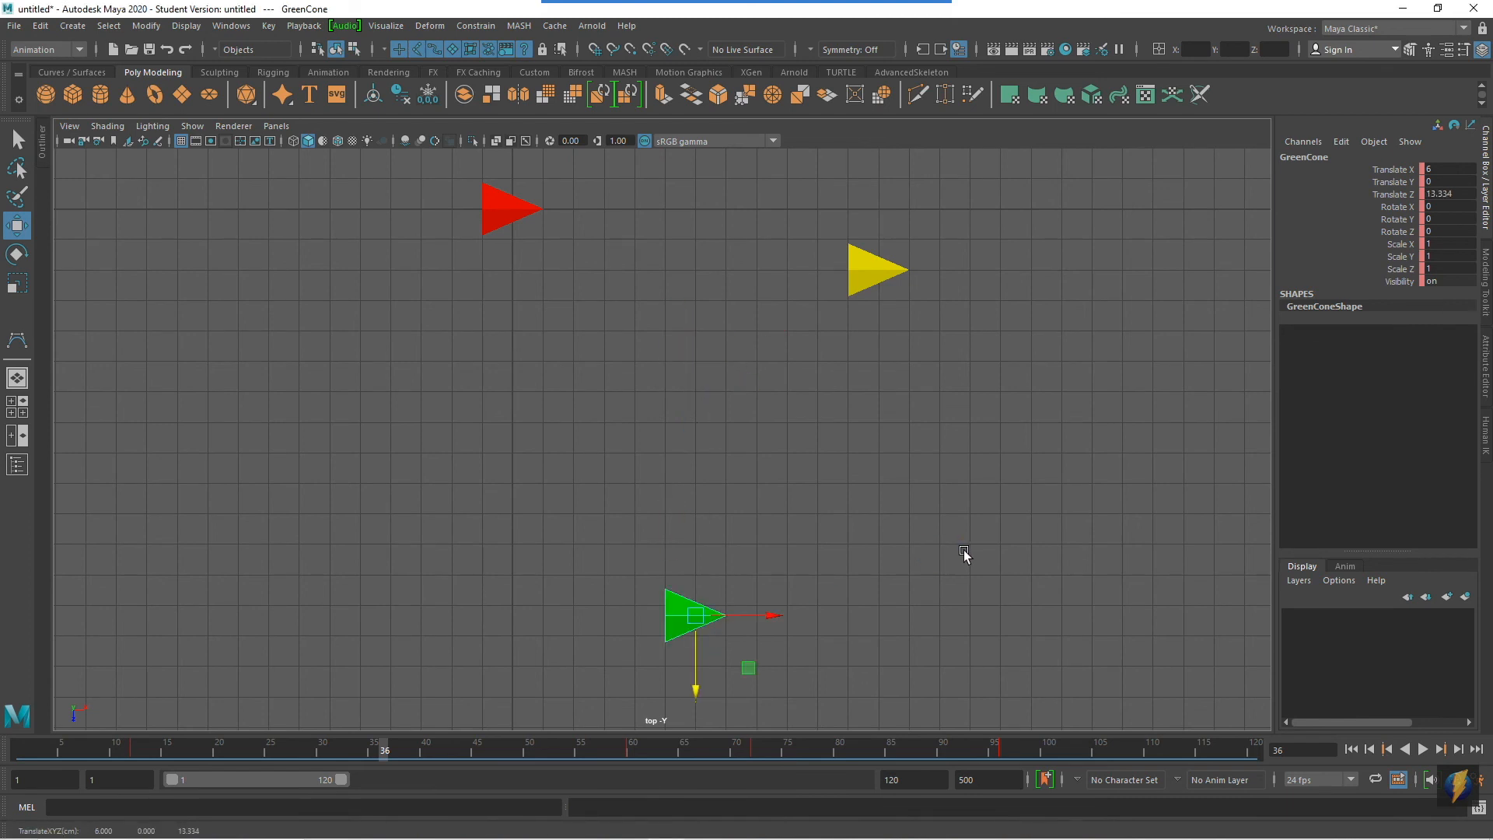
key(s)
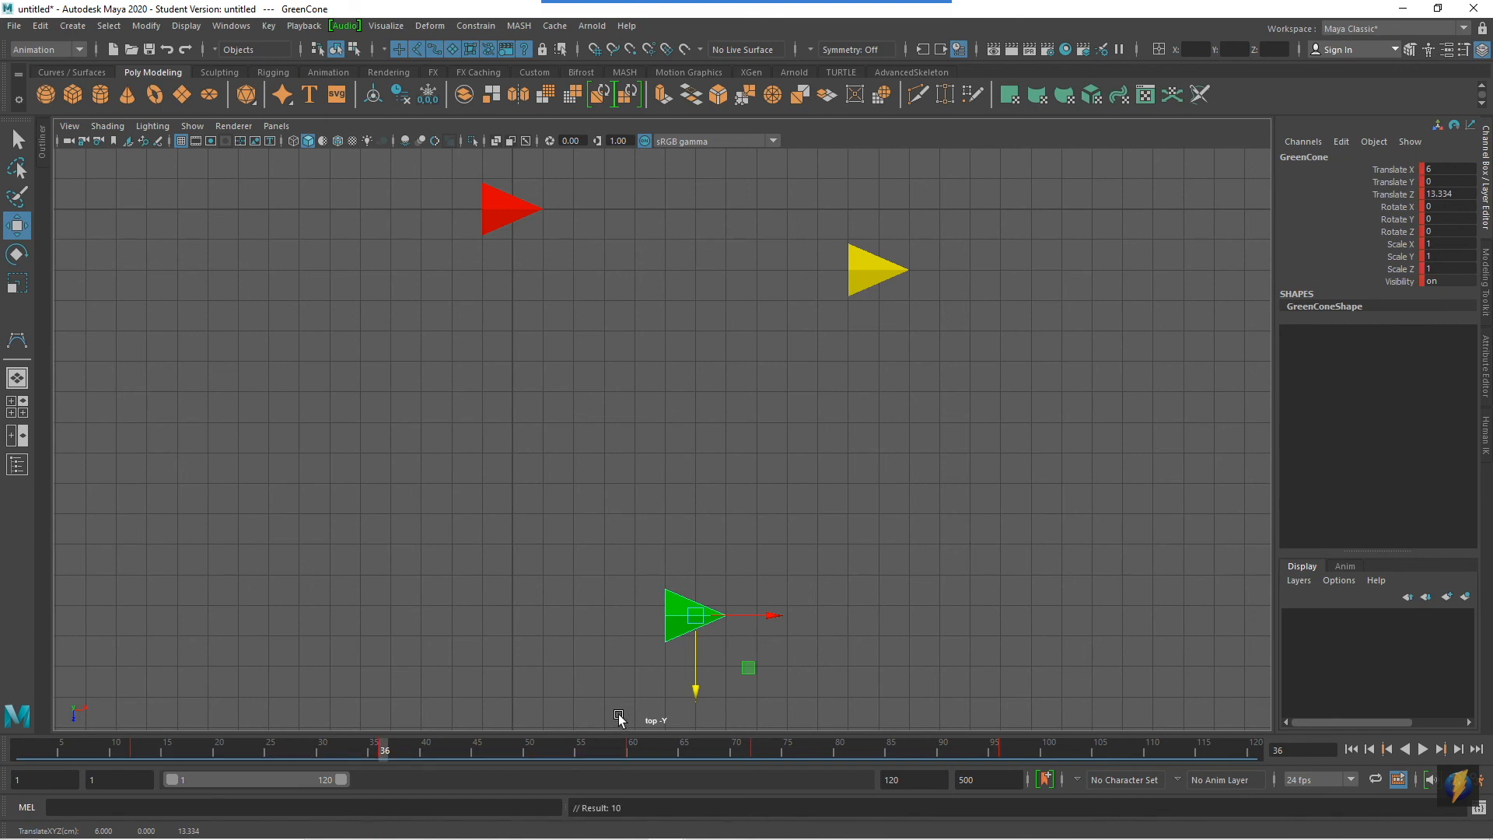
Cut the green cone's newly set key at frame 36 again
mouse_move(390, 740)
mouse_down()
mouse_move(142, 731)
mouse_move(370, 762)
mouse_move(618, 726)
mouse_move(137, 729)
mouse_move(379, 771)
mouse_move(714, 732)
mouse_move(585, 745)
mouse_move(212, 734)
mouse_move(381, 753)
mouse_up()
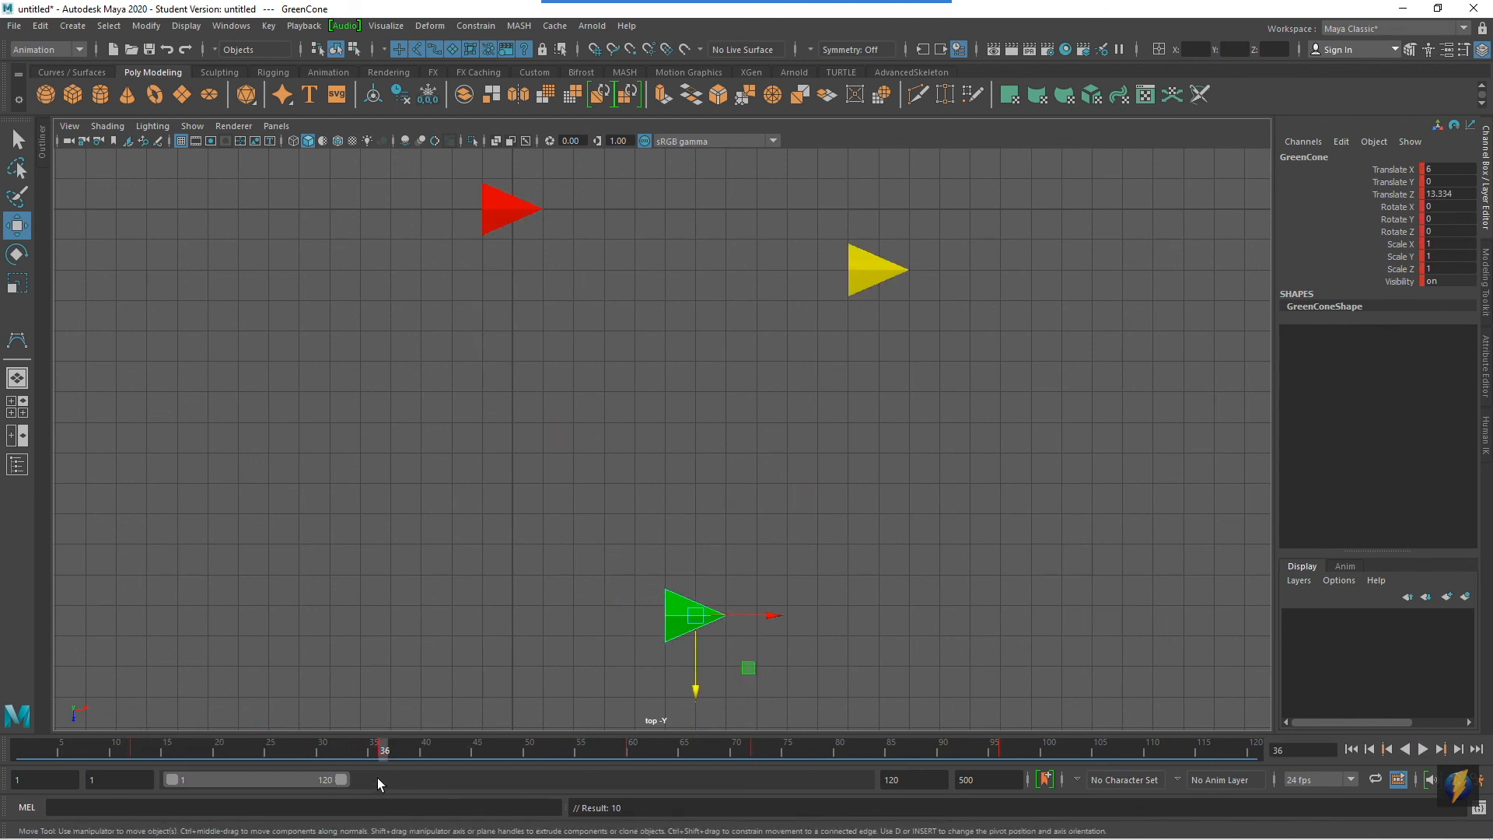
mouse_move(386, 749)
mouse_down()
mouse_move(452, 768)
mouse_move(389, 767)
mouse_up()
right_click(384, 748)
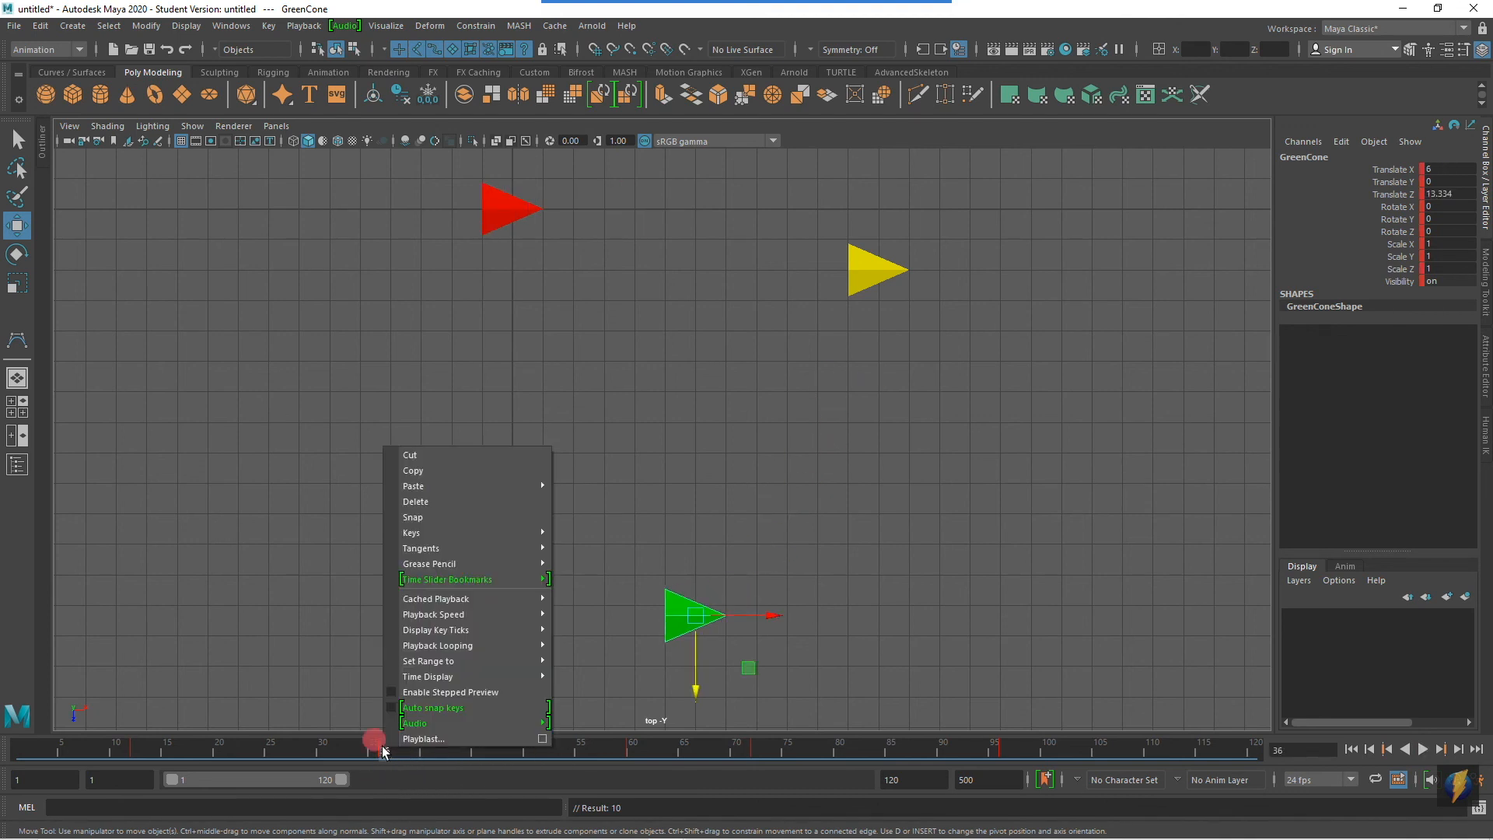
click(411, 456)
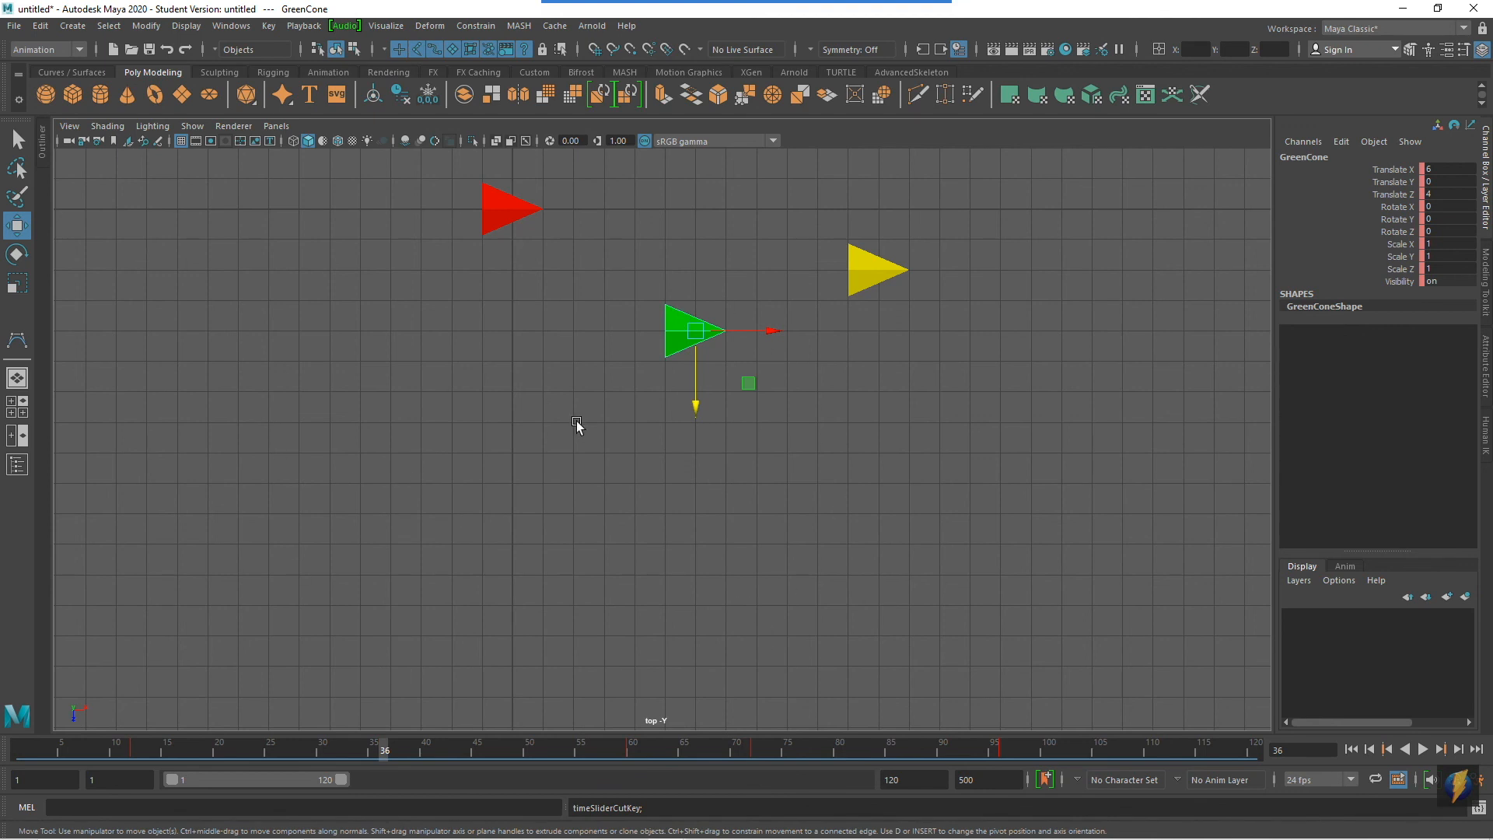
Select the whole timeline range from frame 1 to 120, cut all the green cone's keys, and return to frame 1
drag(389, 750, 9, 801)
shift+drag(22, 748, 1328, 768)
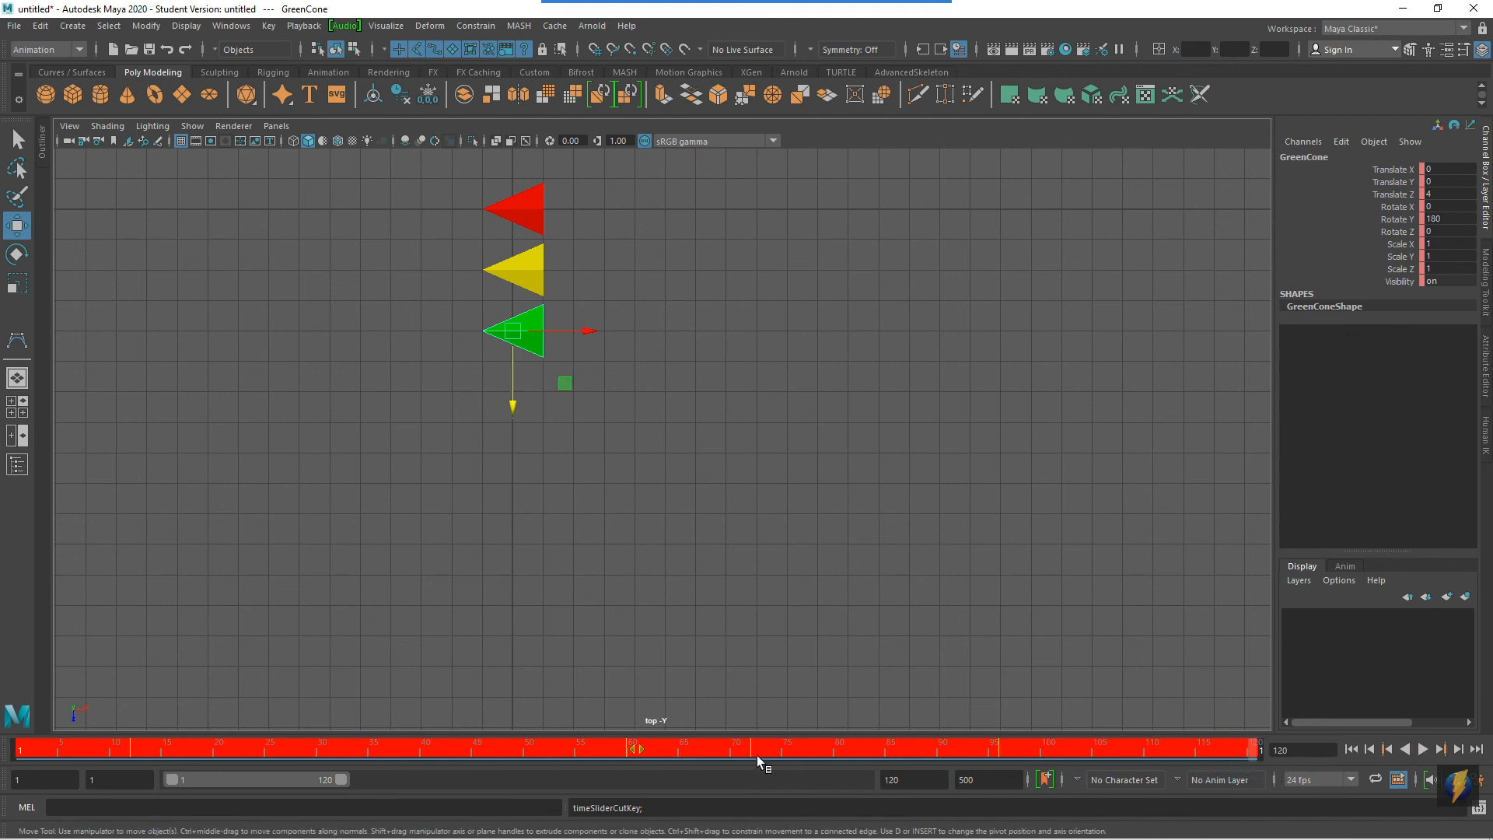
right_click(567, 763)
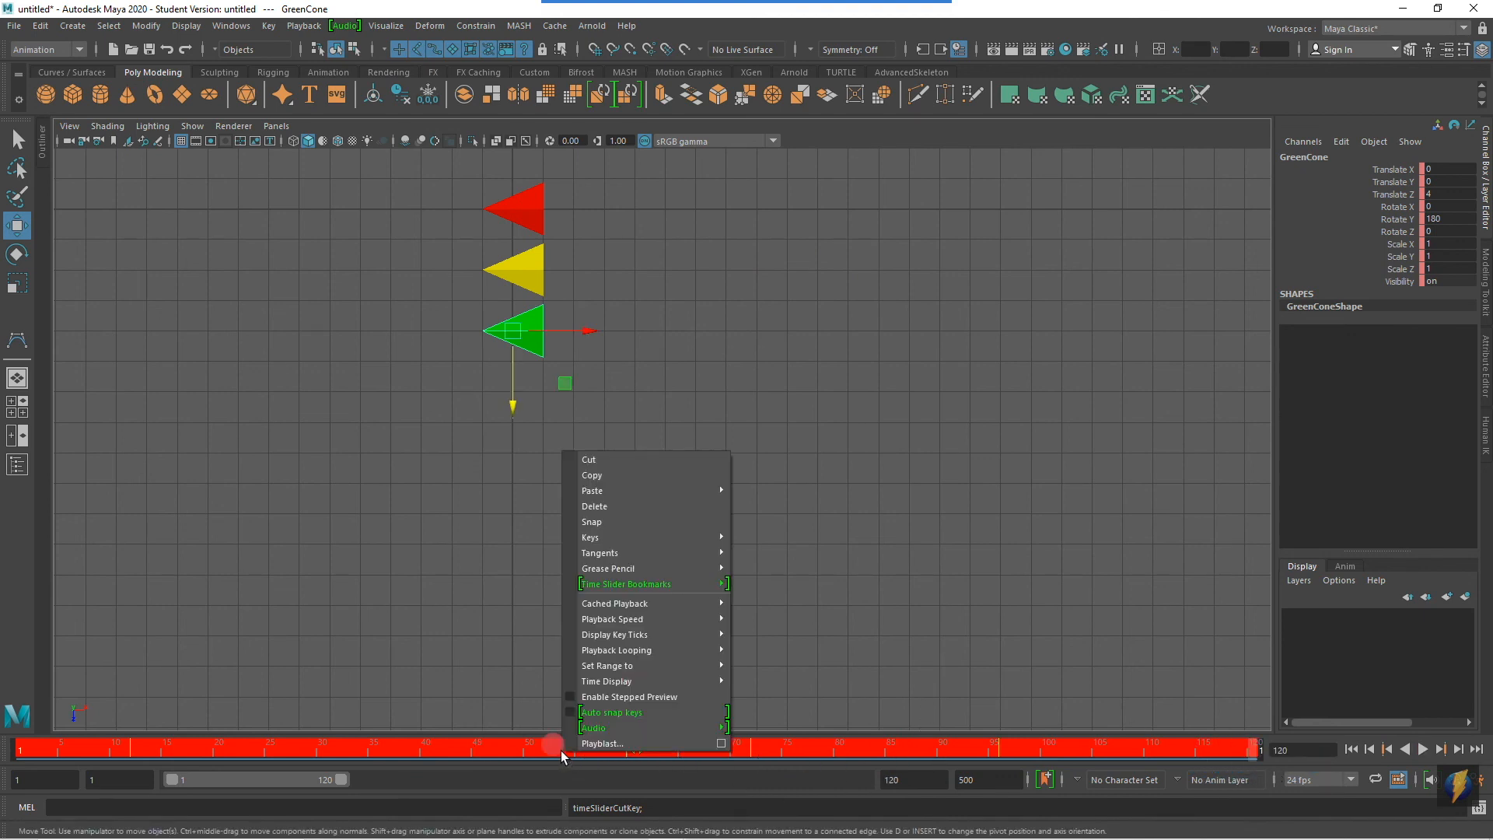
click(619, 459)
drag(145, 753, 7, 677)
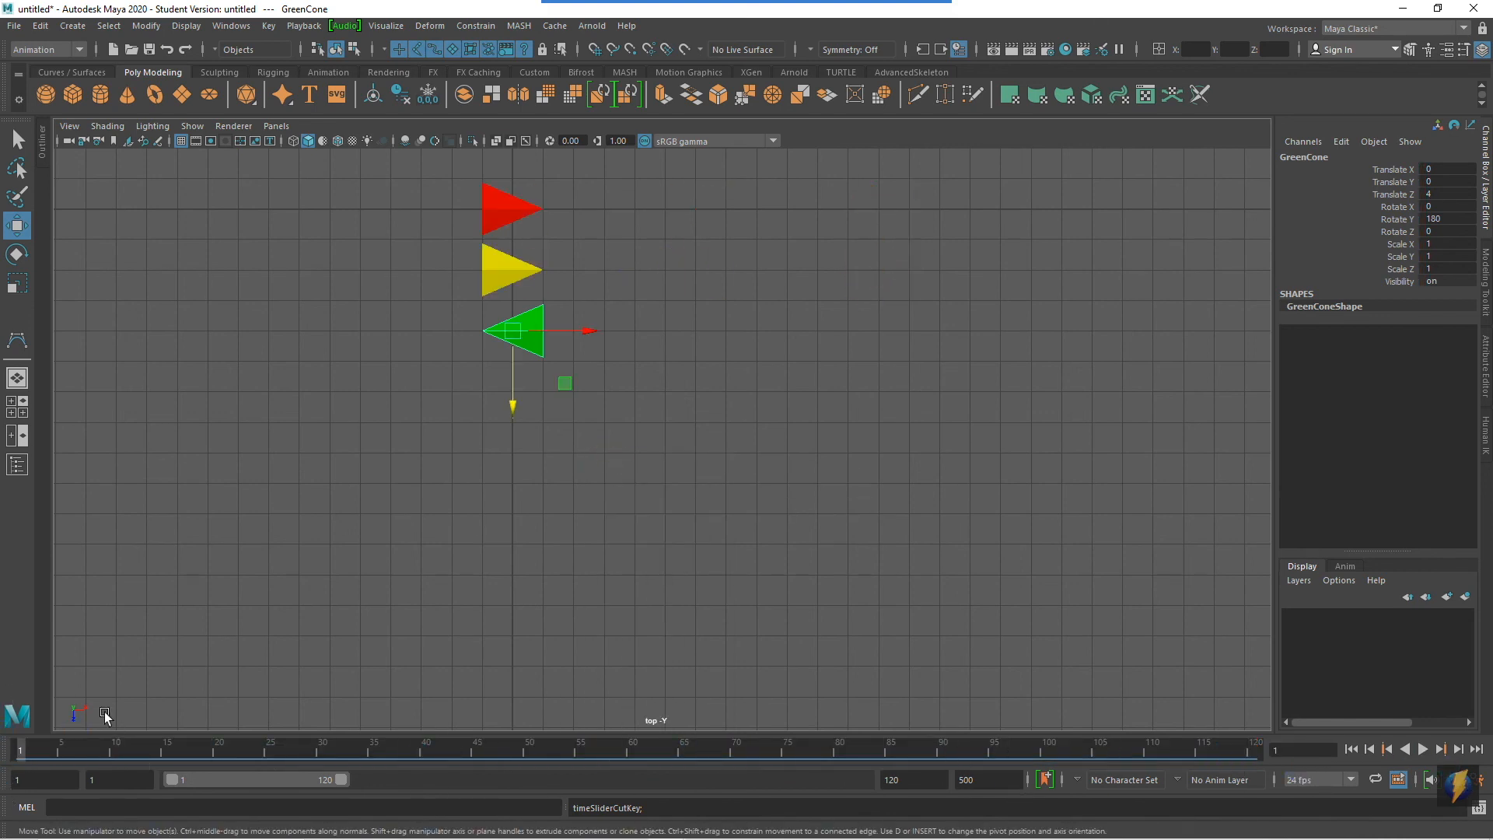
Select the red cone and cut the keys on all its channels from Translate X to Visibility, then scrub the timeline back to frame 1
click(517, 207)
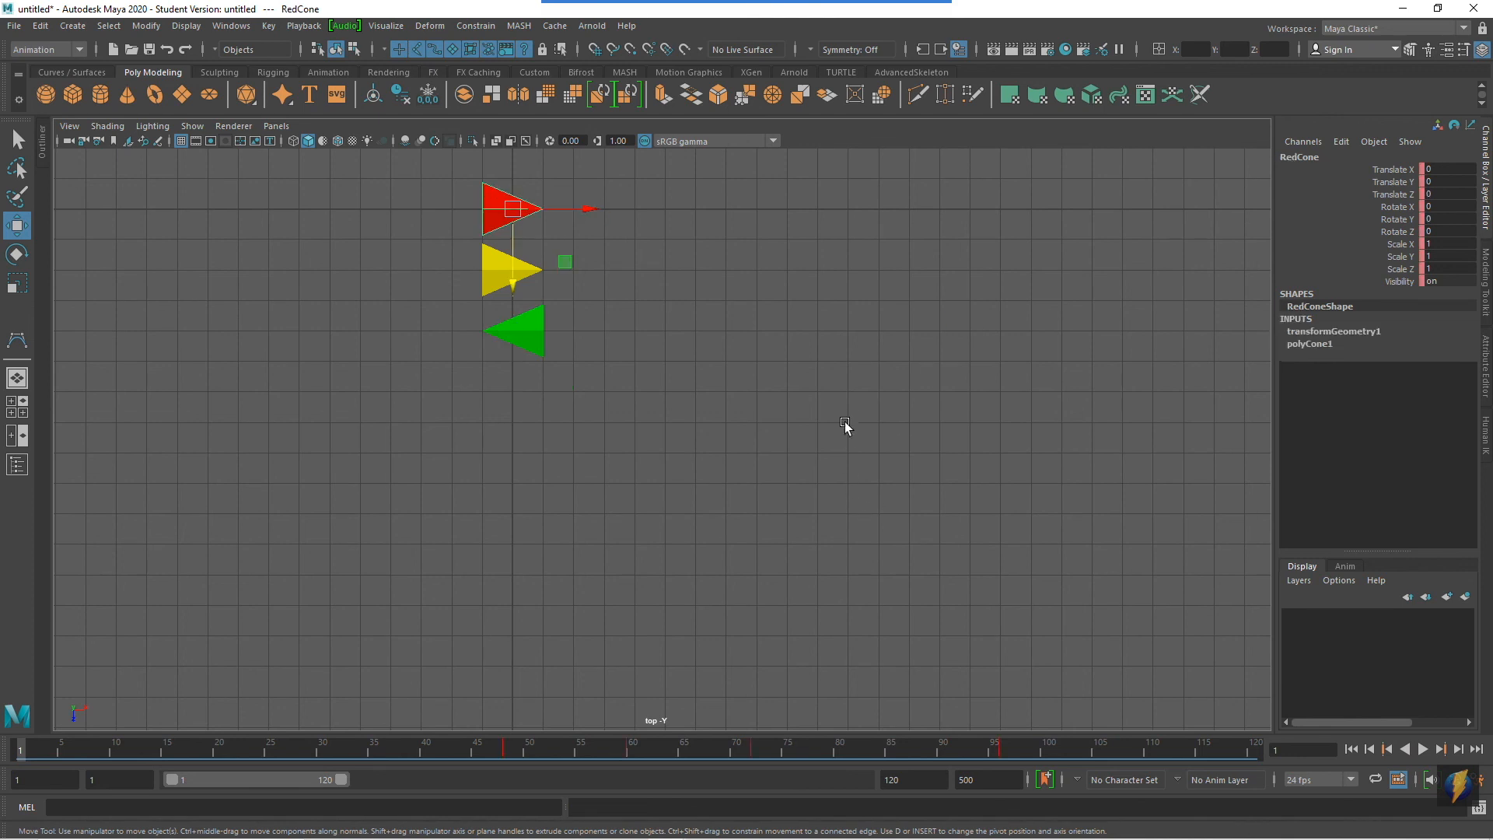
alt+middle_drag(845, 422, 931, 542)
alt+right_drag(930, 540, 940, 525)
alt+middle_drag(940, 525, 1025, 534)
mouse_move(23, 753)
mouse_down()
mouse_move(776, 778)
mouse_move(675, 740)
mouse_move(7, 746)
mouse_up()
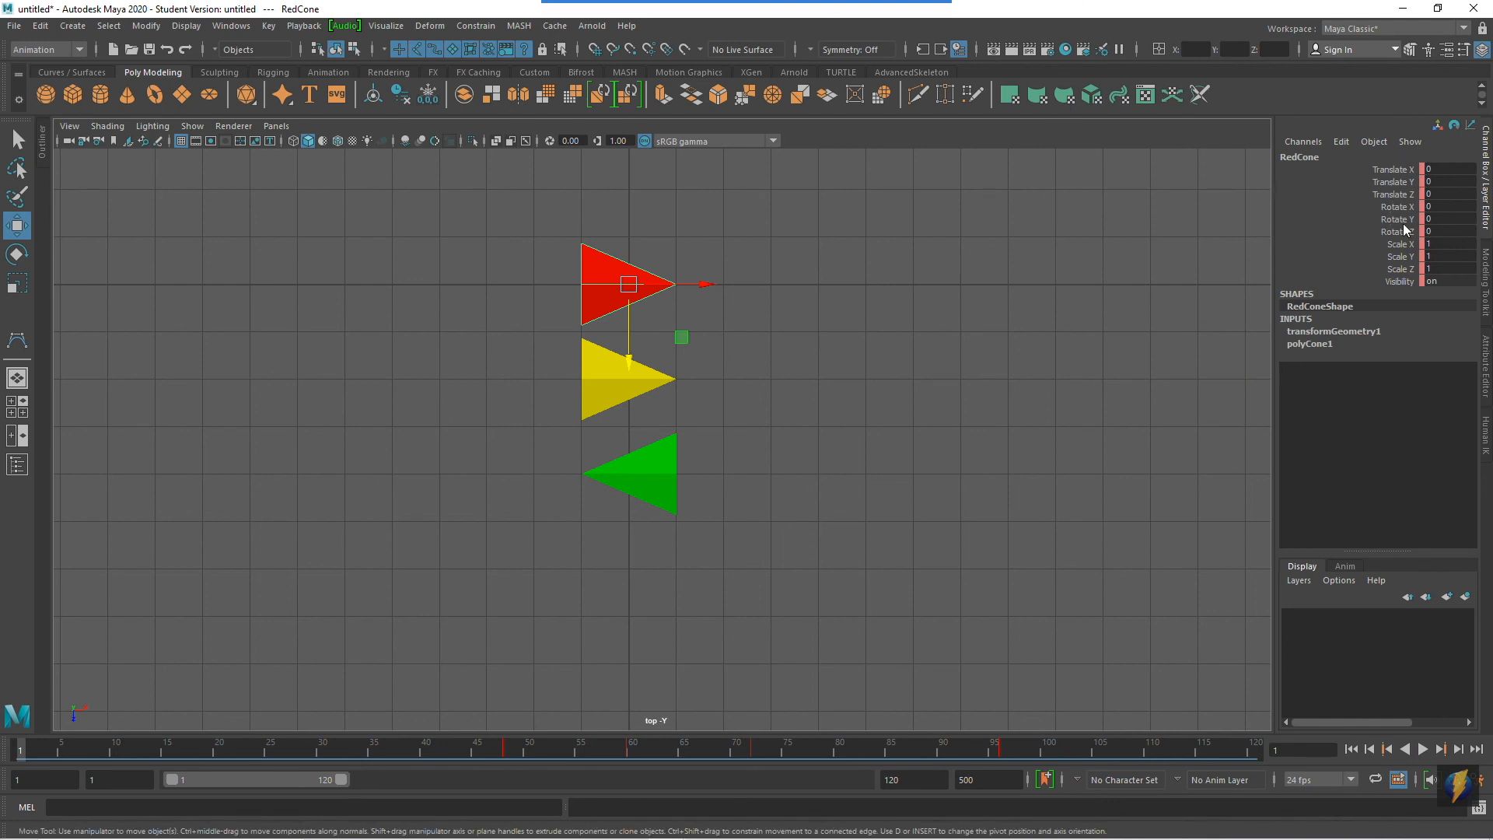
drag(1385, 171, 1403, 287)
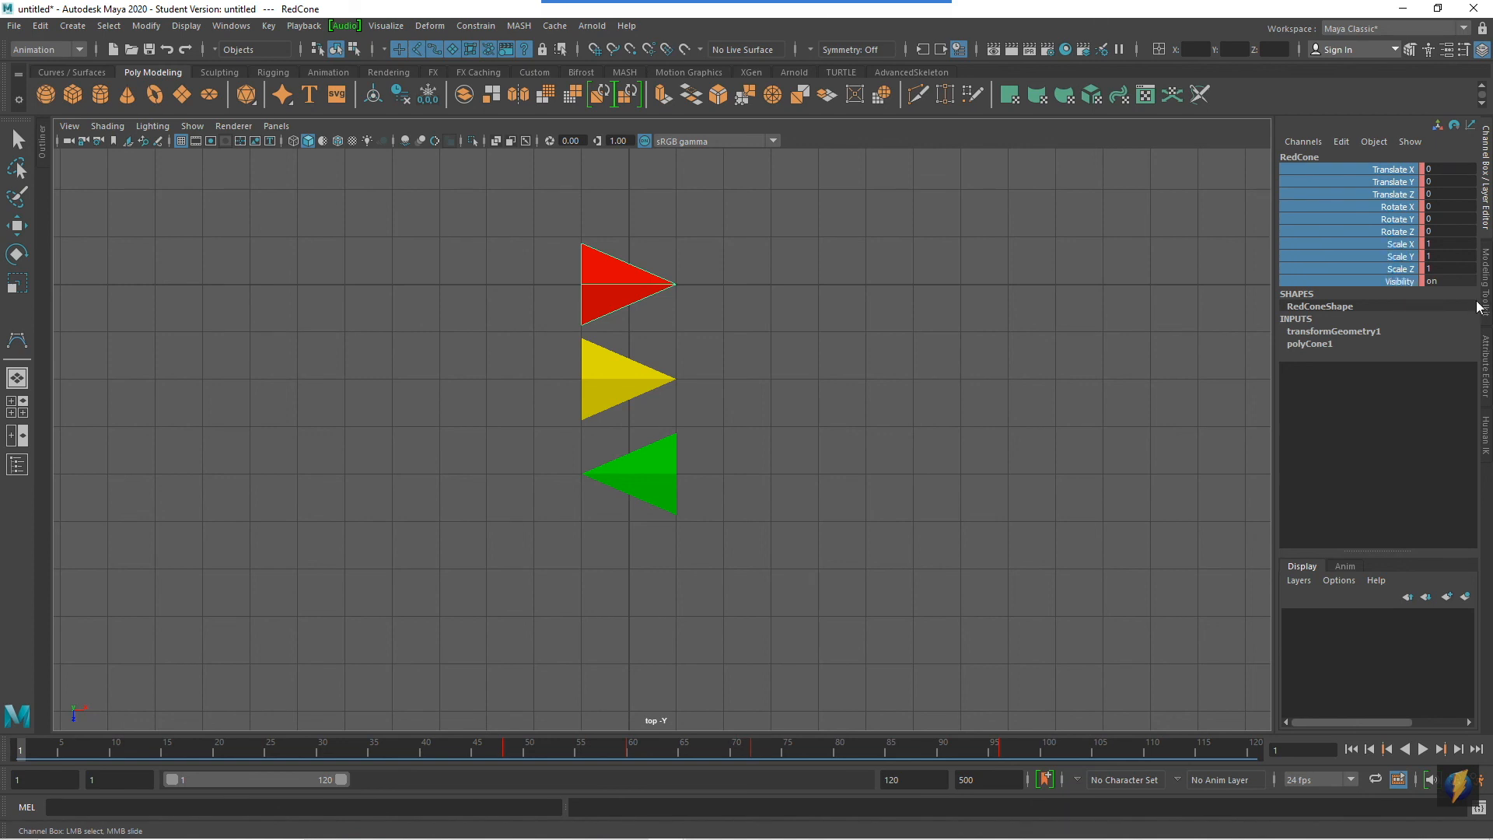
right_click(1386, 208)
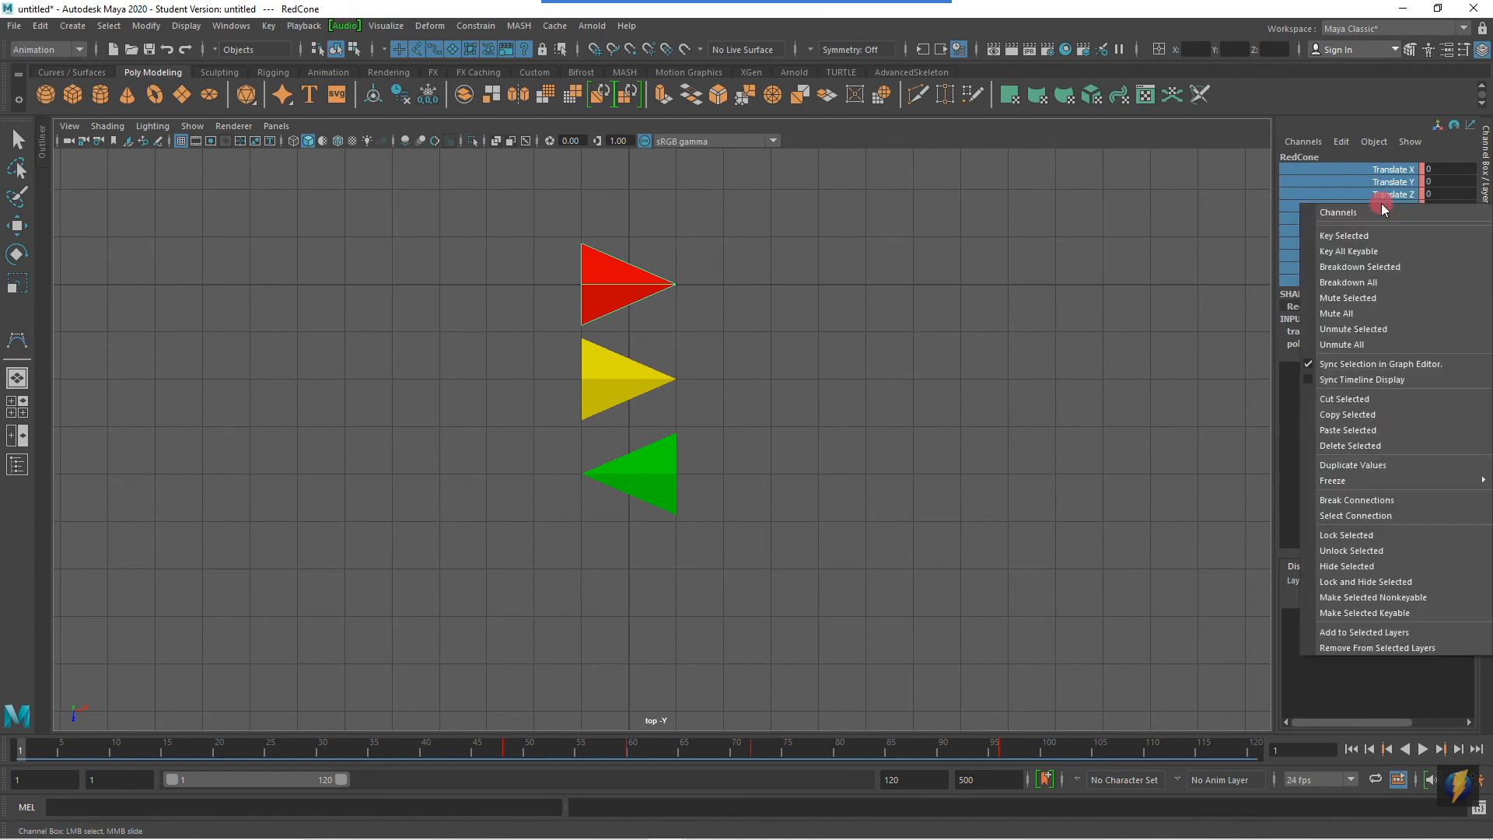
click(1365, 367)
click(1360, 396)
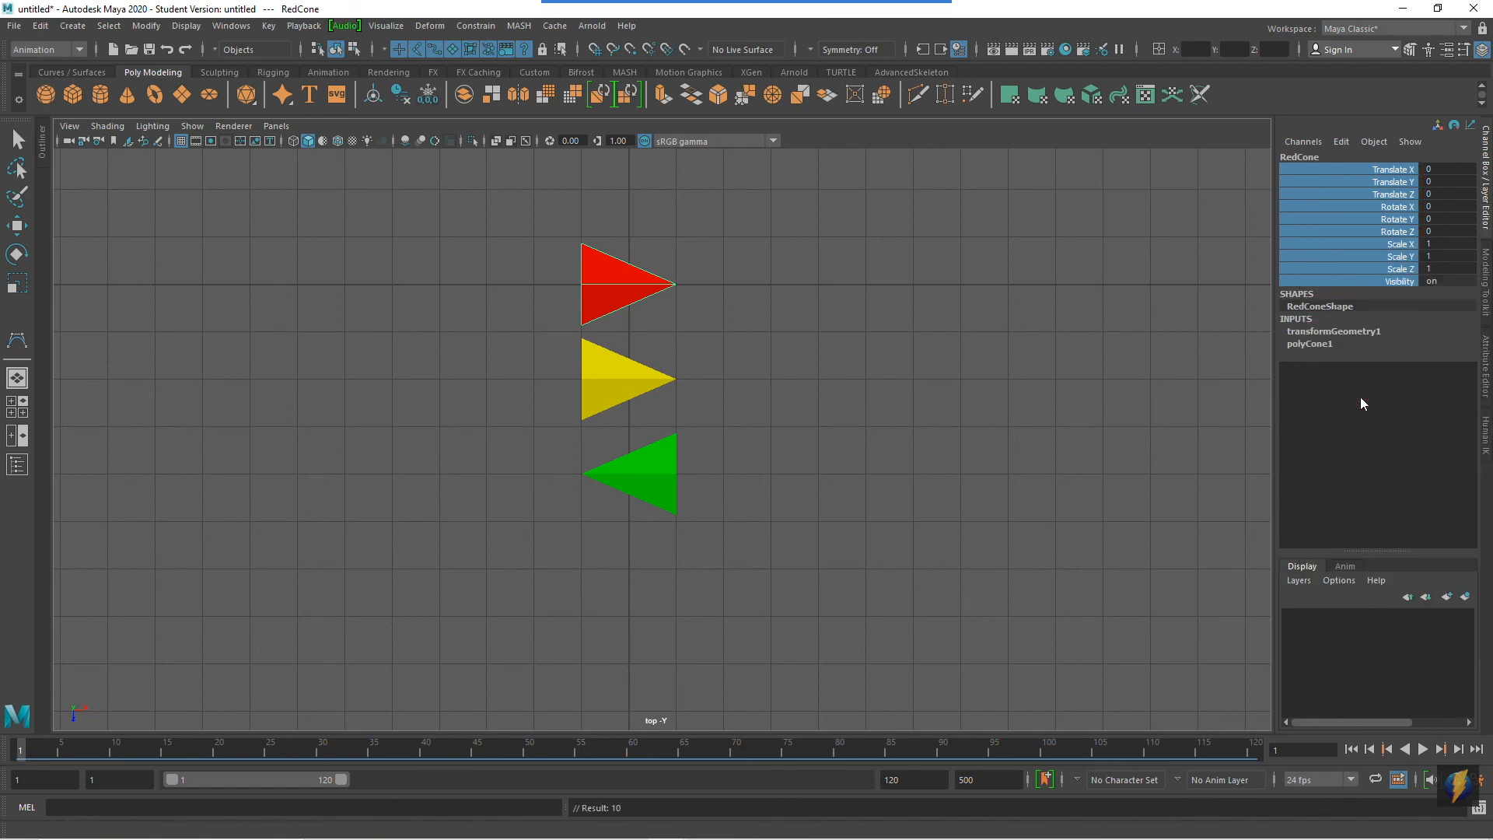
mouse_move(413, 752)
mouse_down()
mouse_move(371, 715)
mouse_move(823, 715)
mouse_move(7, 640)
mouse_move(967, 699)
mouse_move(424, 693)
mouse_move(19, 665)
mouse_up()
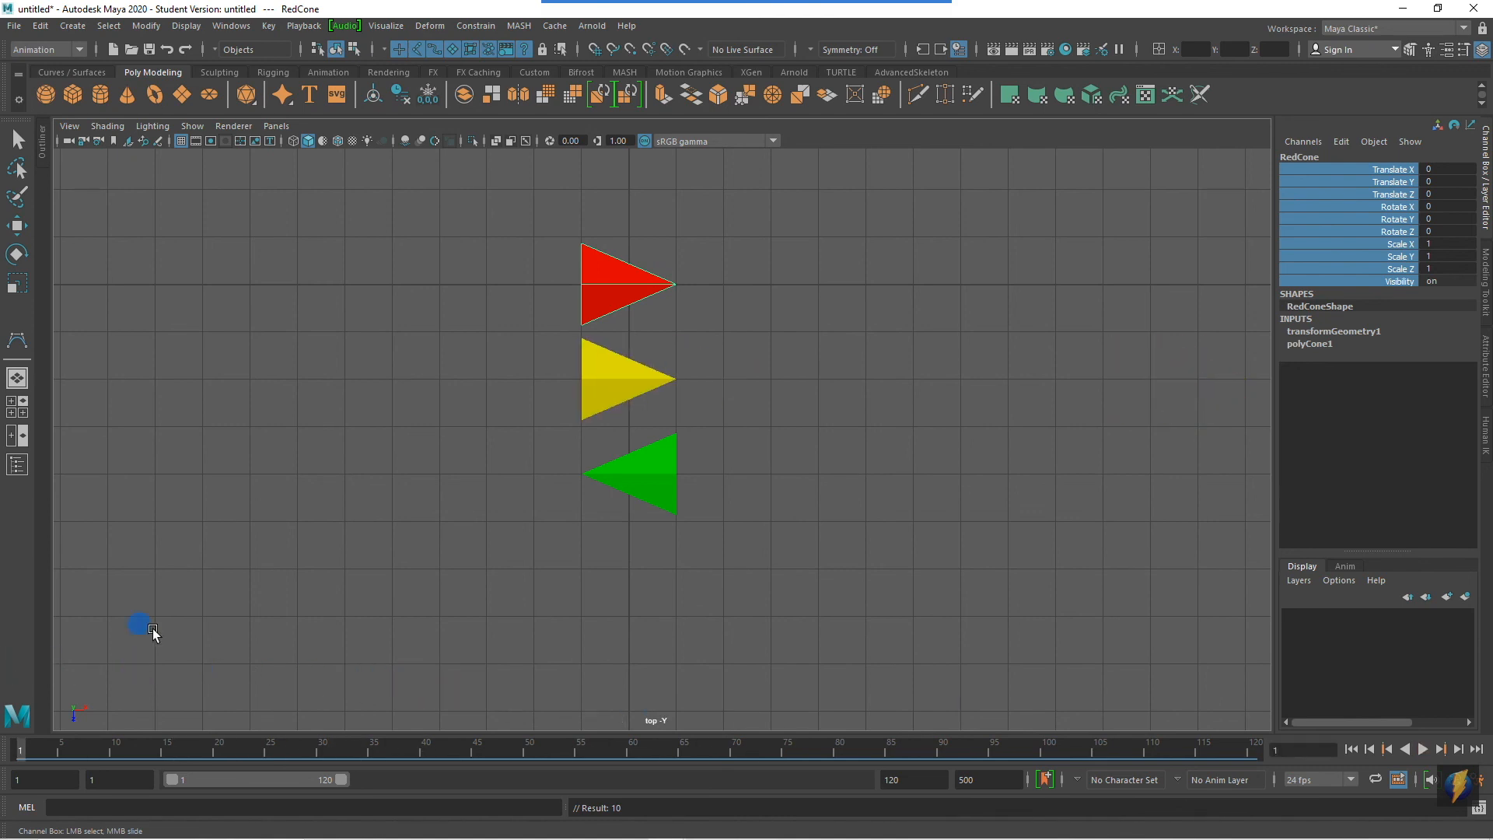
Remove all the yellow cone's animation with the Cut Keys command, scrub back to frame 1, and deselect the cone
click(601, 392)
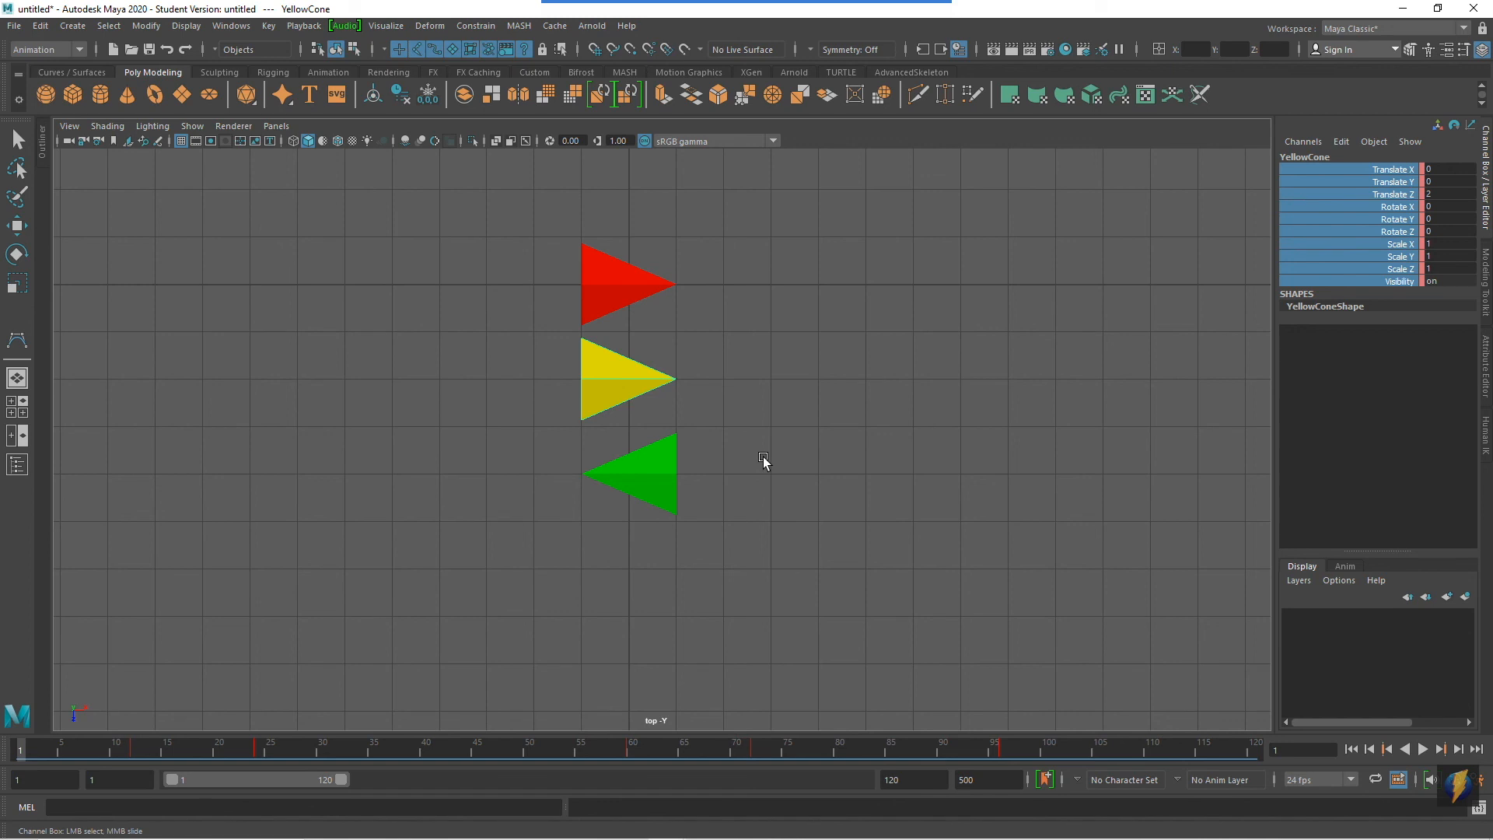
click(268, 25)
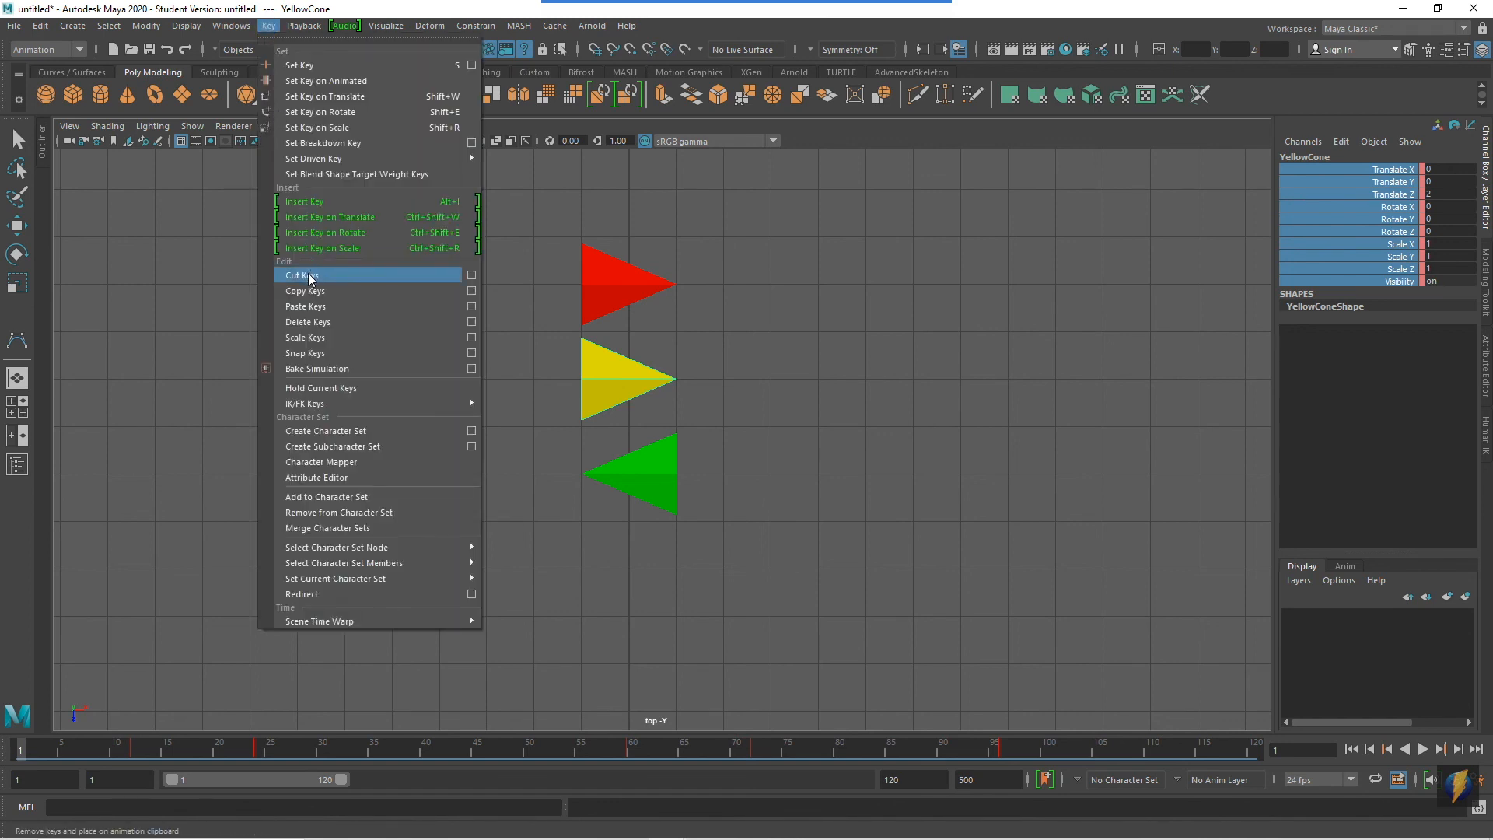
click(371, 277)
click(381, 748)
mouse_move(379, 743)
mouse_down()
mouse_move(507, 731)
mouse_move(1, 728)
mouse_up()
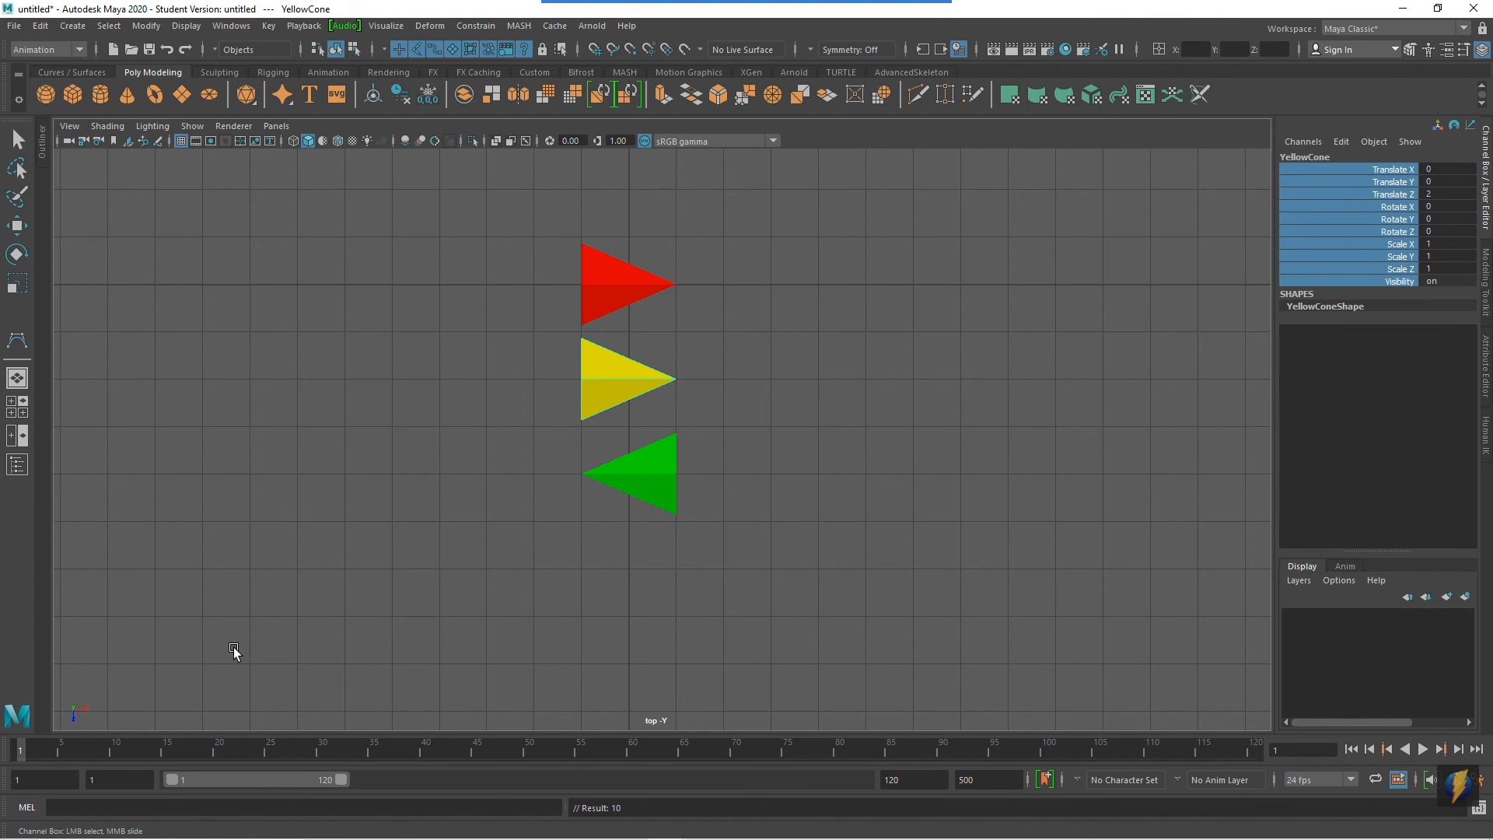
key(w)
click(774, 457)
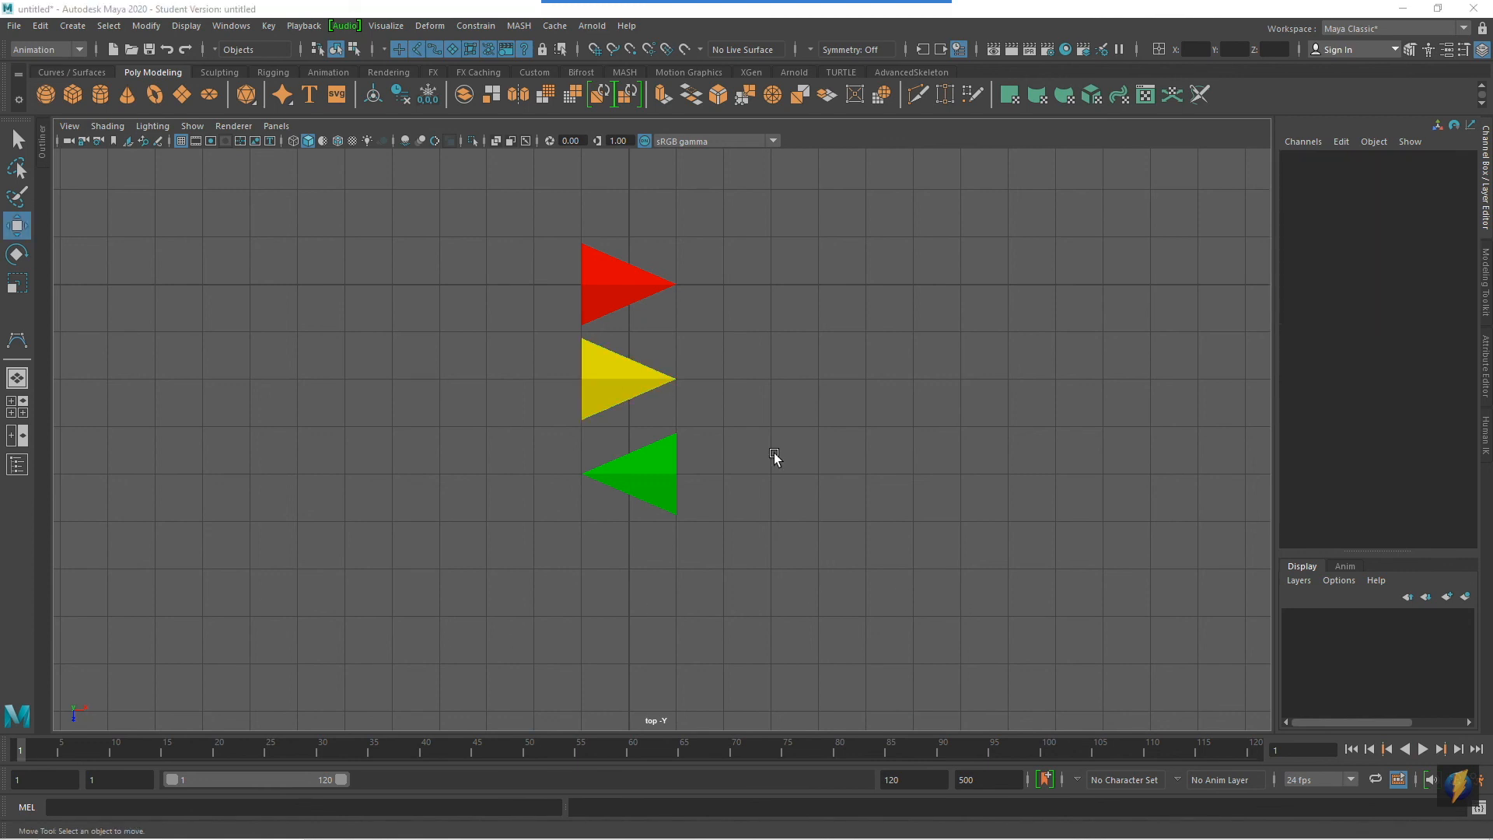